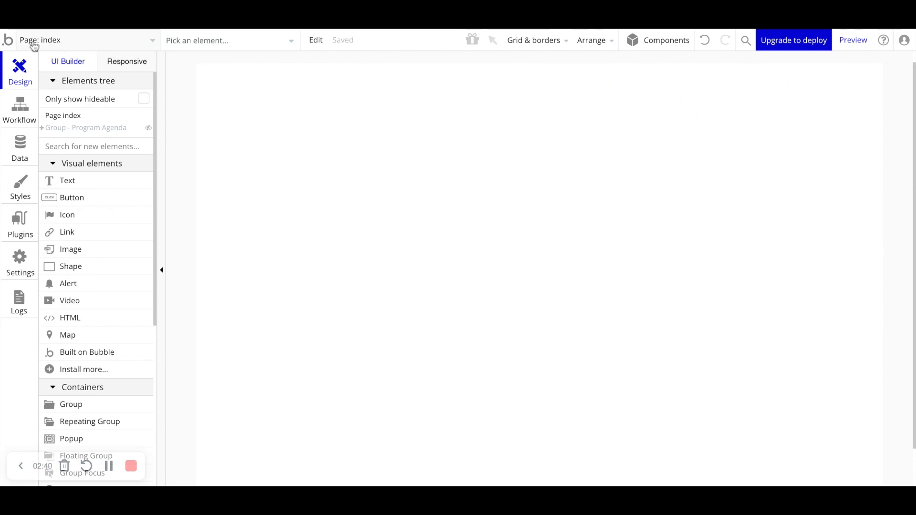
# Review the app's list of pages and preview the index page, closing the group's property editor that was opened.
pyautogui.click(66, 44)
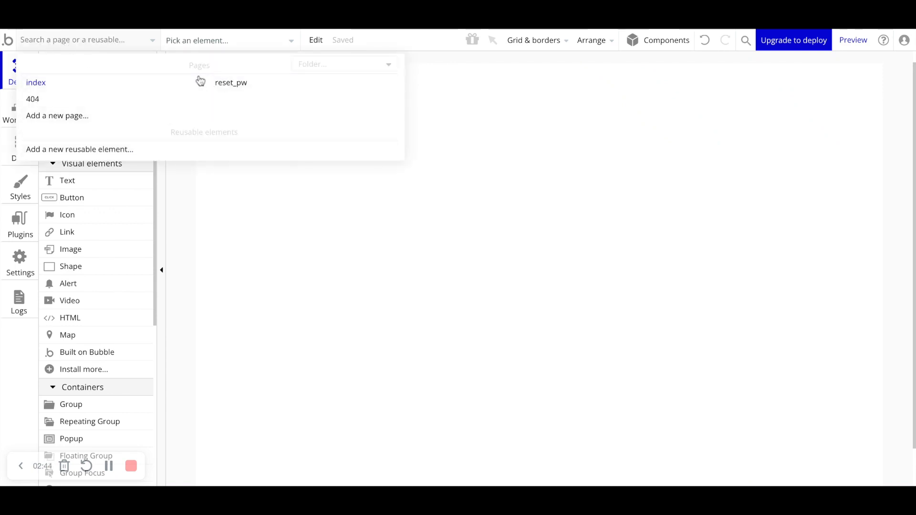
pyautogui.moveTo(170, 100)
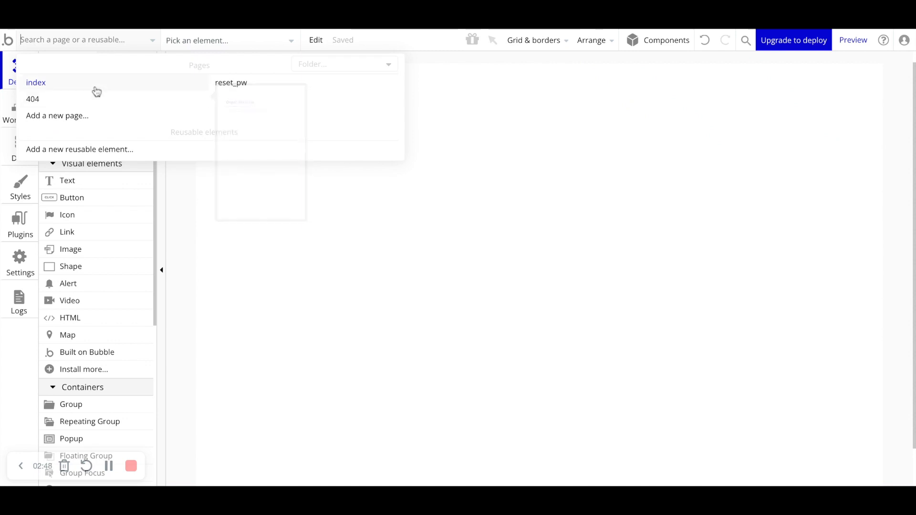
pyautogui.moveTo(97, 90)
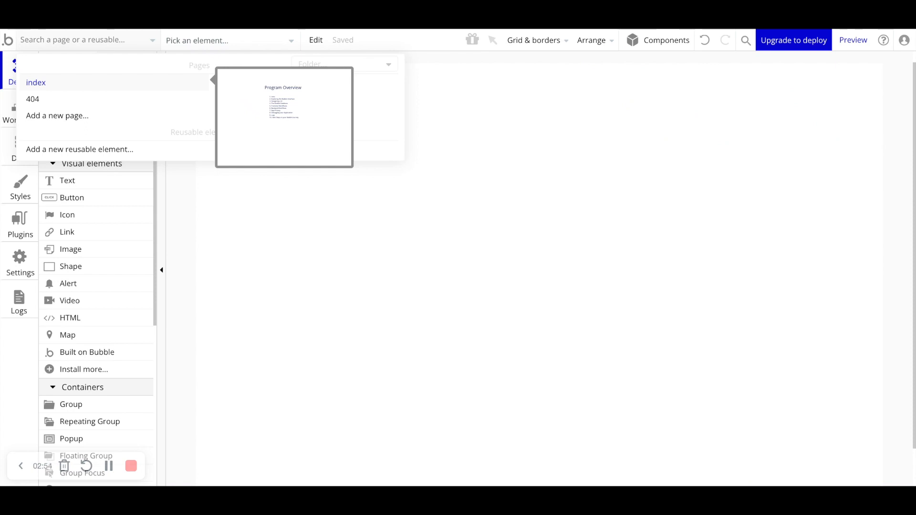
pyautogui.doubleClick(526, 230)
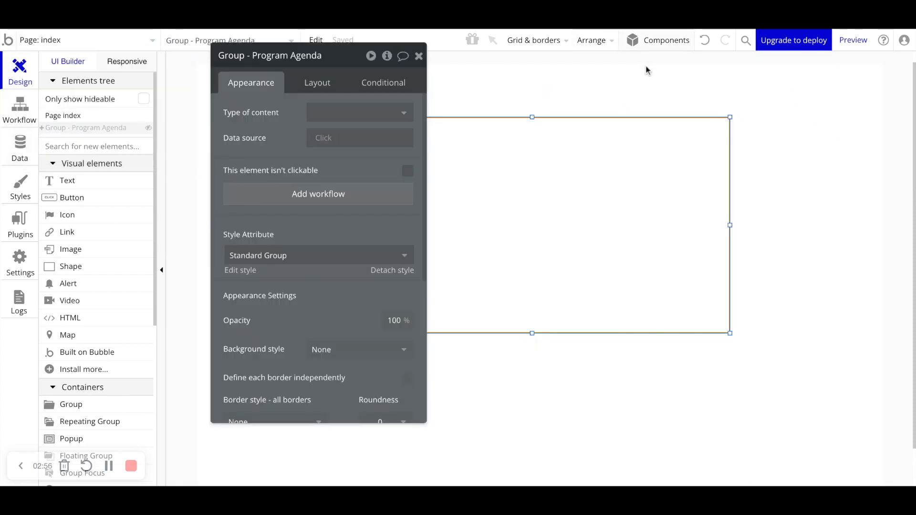
pyautogui.click(555, 61)
pyautogui.click(419, 56)
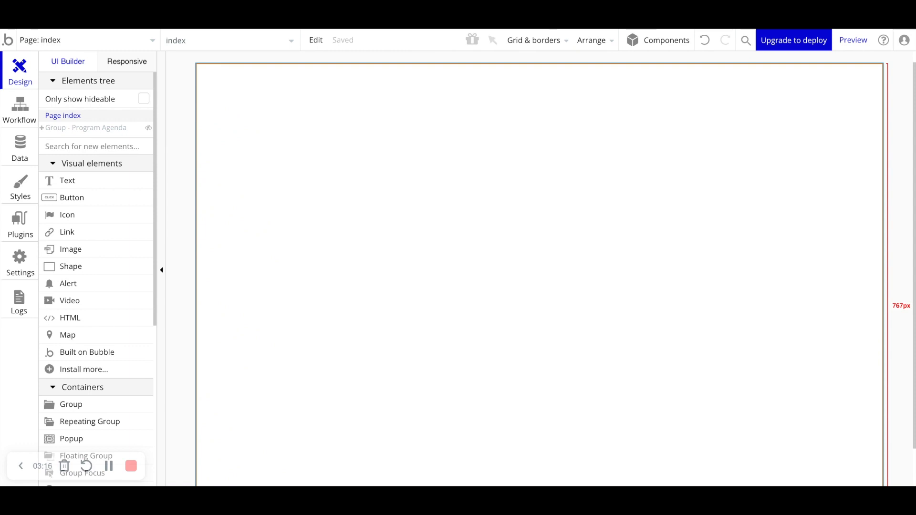
# Create a new blank page named "home" without cloning an existing page.
pyautogui.click(143, 46)
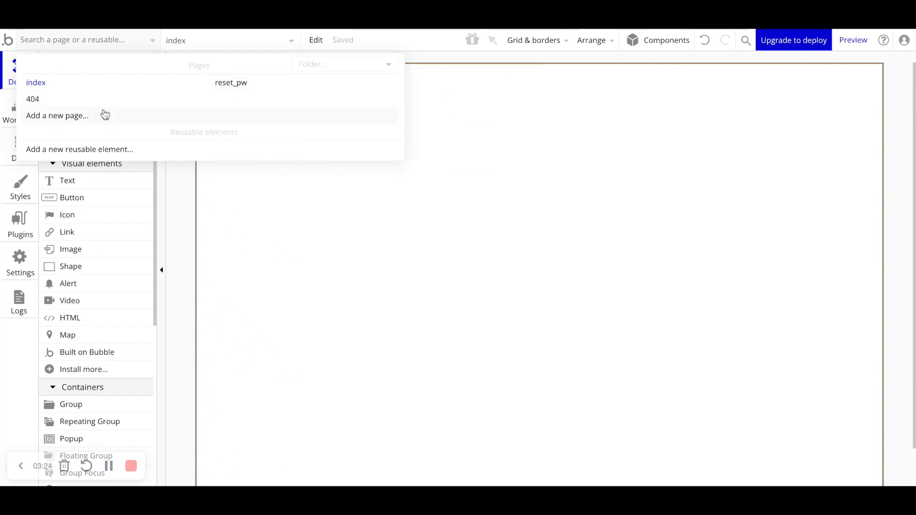
pyautogui.click(53, 120)
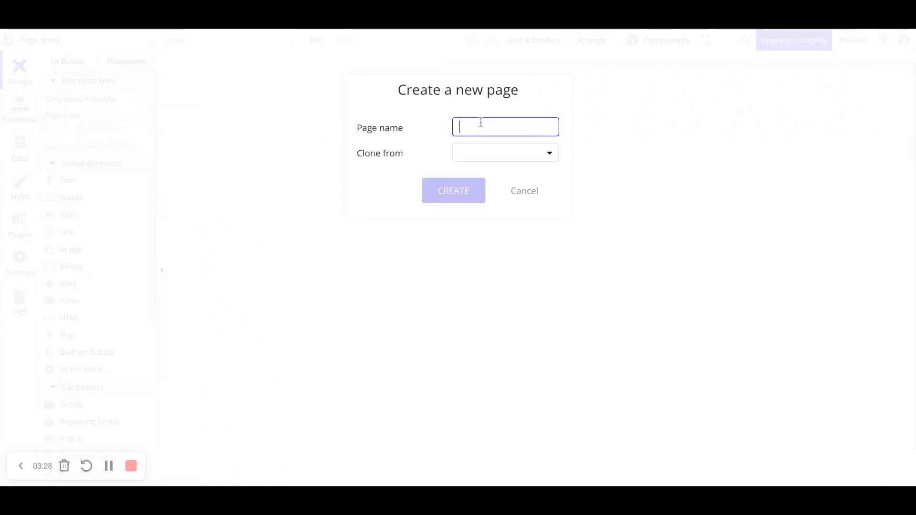
pyautogui.write('home')
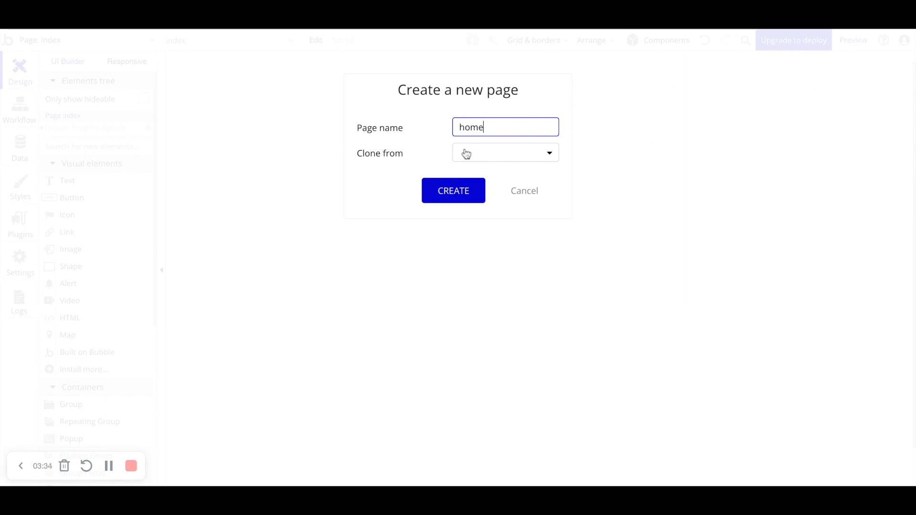
pyautogui.click(459, 190)
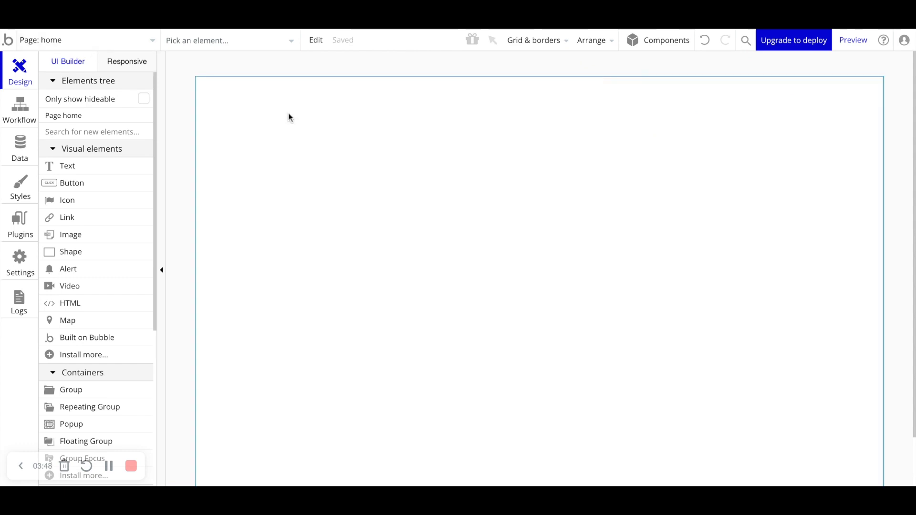
# Place a text element about 310 by 63 px on the home page, reading "yourdomain.com/home", and delete it.
pyautogui.click(78, 168)
pyautogui.moveTo(305, 133); pyautogui.dragTo(505, 175)
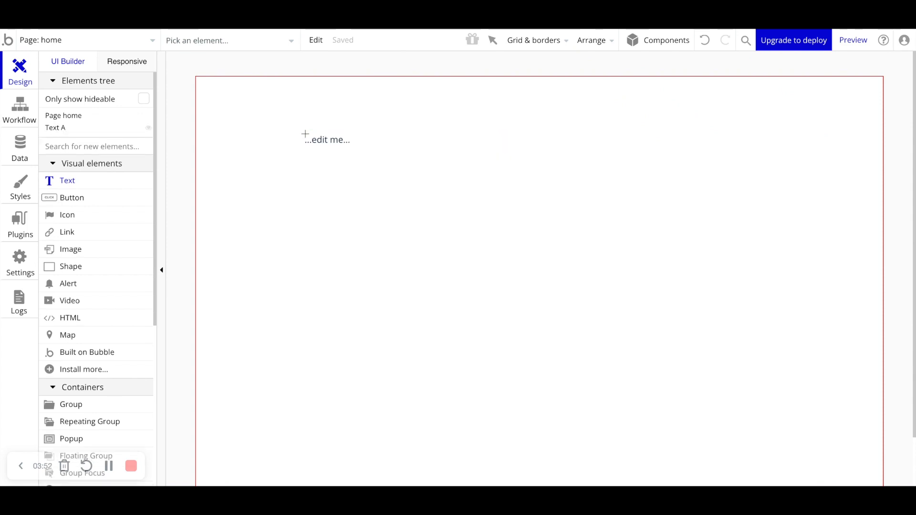
pyautogui.moveTo(230, 112); pyautogui.dragTo(270, 114)
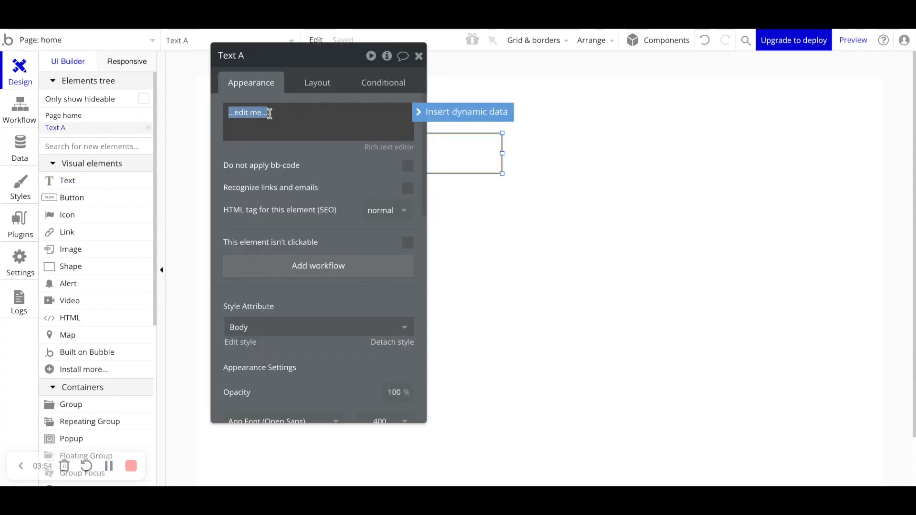
pyautogui.write('yourdomain.com/home')
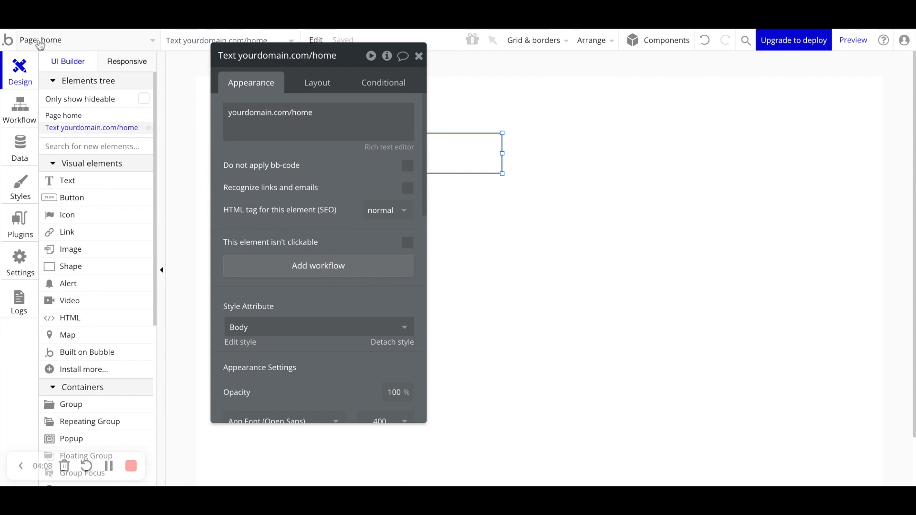
pyautogui.click(420, 56)
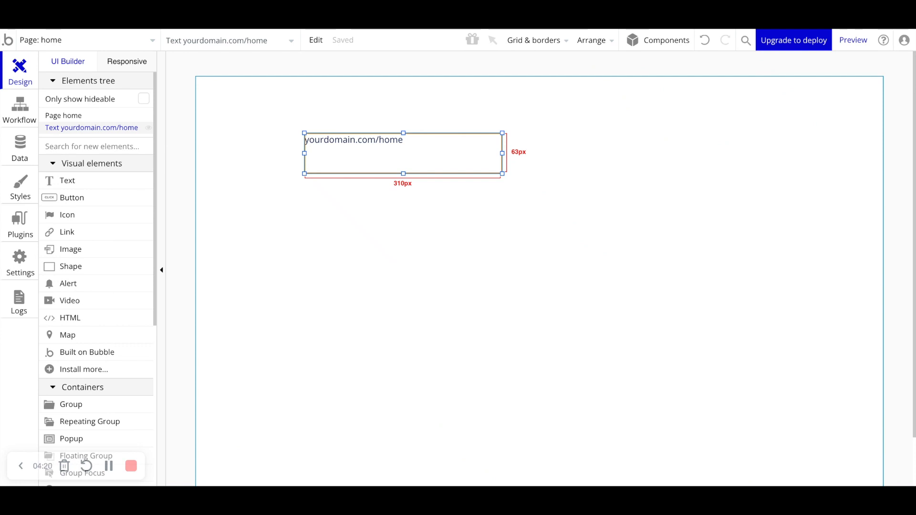
pyautogui.press('Delete')
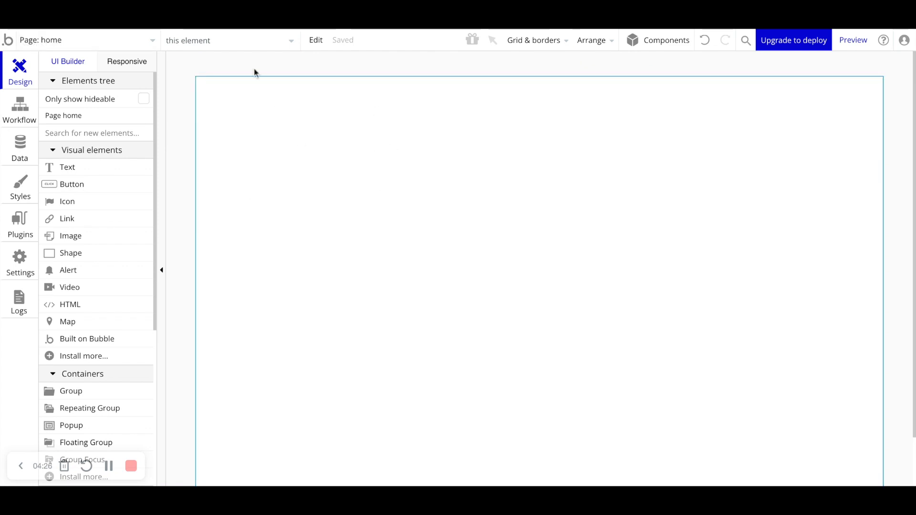
# Rename the home page to "dashboard" in its page properties.
pyautogui.doubleClick(225, 115)
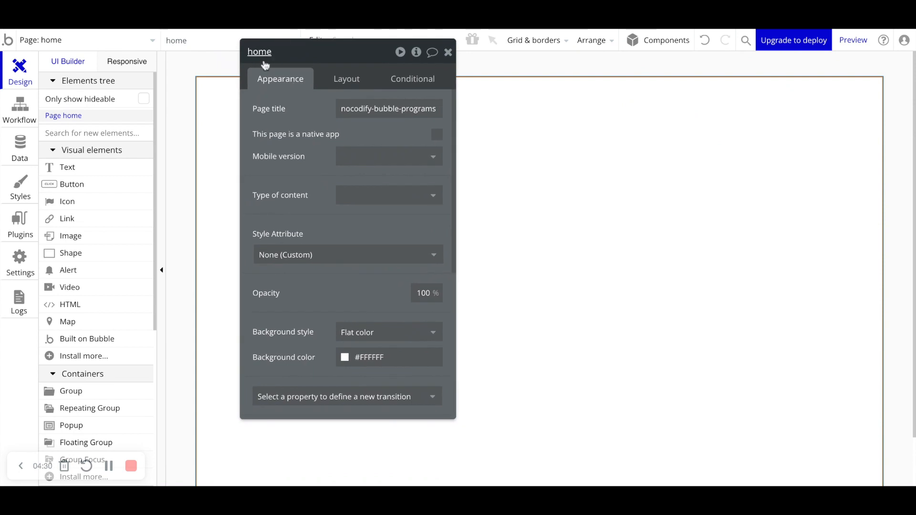
pyautogui.click(261, 52)
pyautogui.doubleClick(259, 53)
pyautogui.write('dashboard')
pyautogui.press('Return')
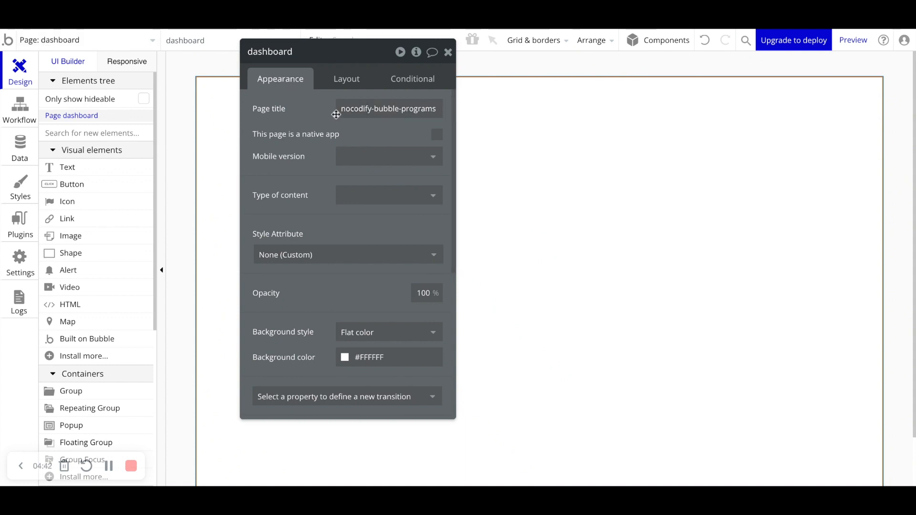
# Set the dashboard page's title to "Dashboard".
pyautogui.click(366, 114)
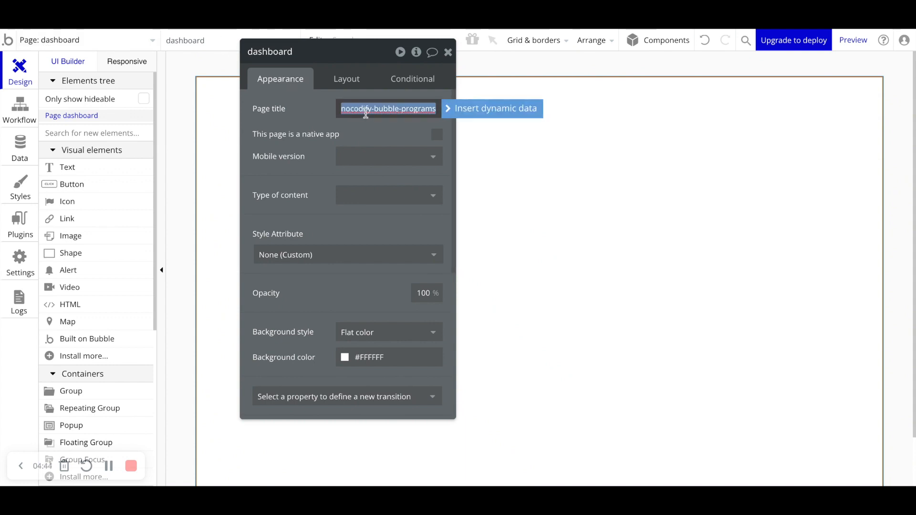
pyautogui.write('Das')
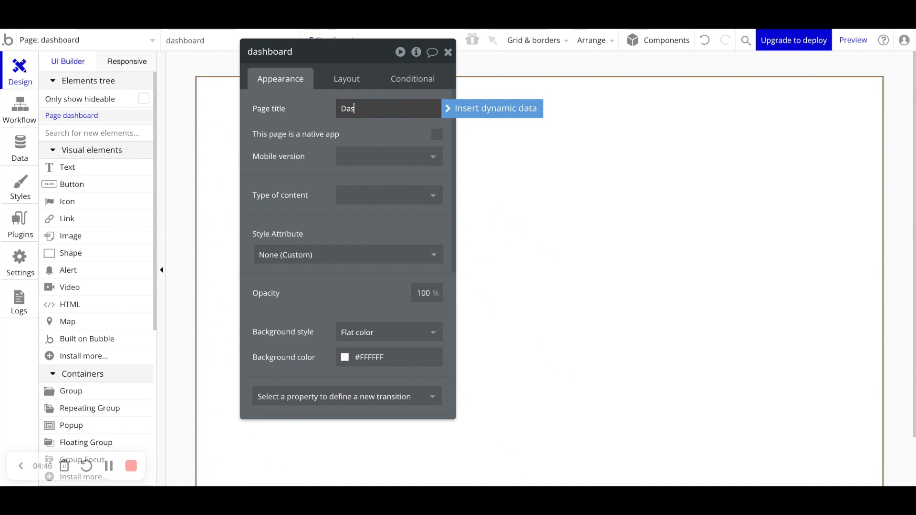
pyautogui.write('hboard')
pyautogui.click(326, 113)
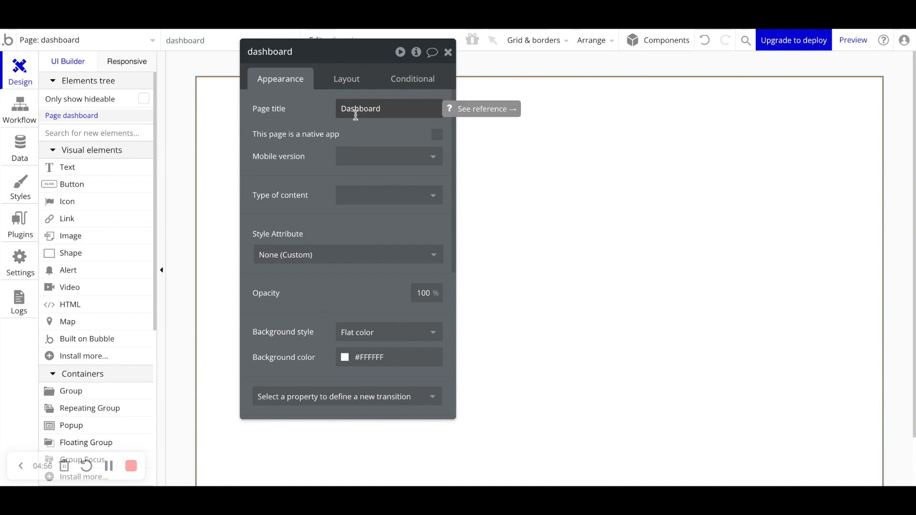
# Examine the dashboard page's appearance settings, including background style options and SEO fields, plus its layout and conditional settings.
pyautogui.scroll(-2, 336, 123)
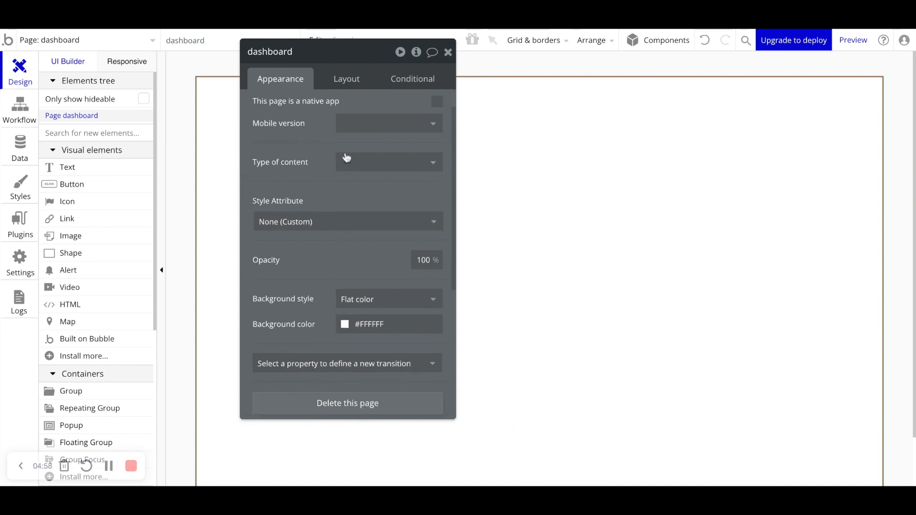
pyautogui.scroll(-3, 287, 186)
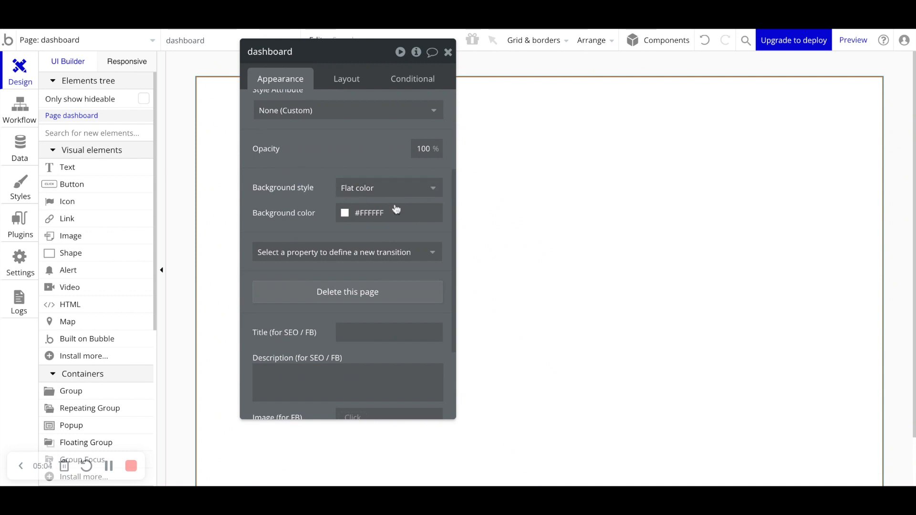
pyautogui.scroll(-2, 287, 196)
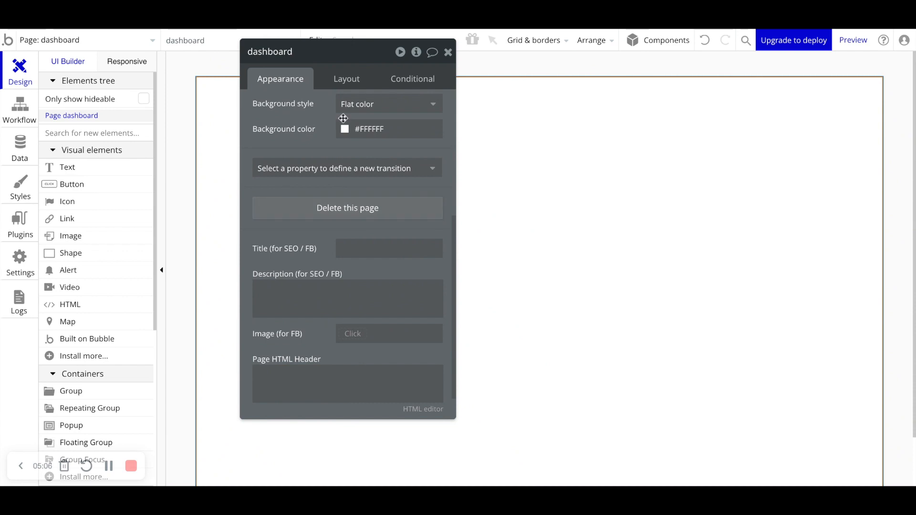
pyautogui.click(355, 109)
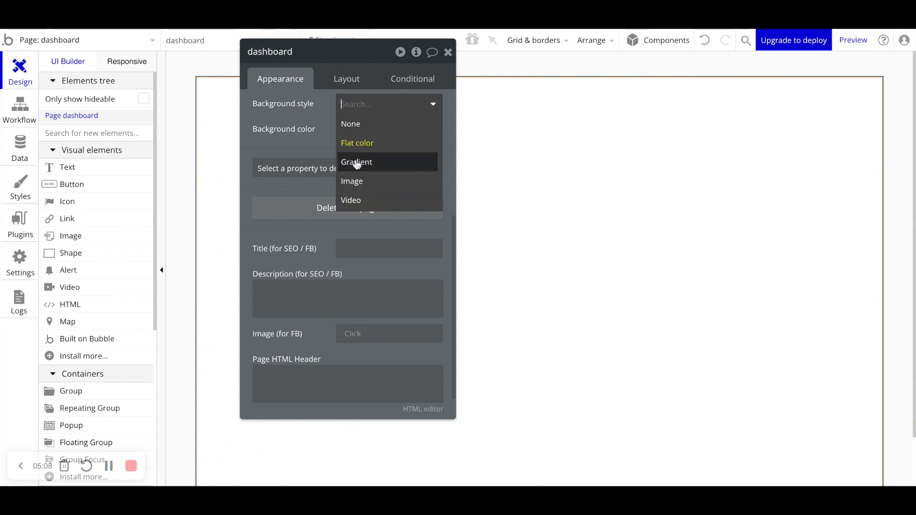
pyautogui.click(308, 102)
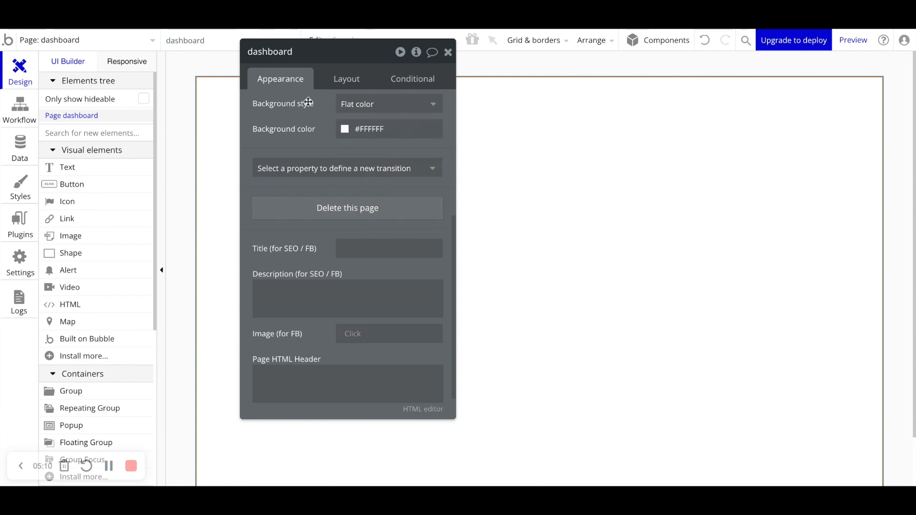
pyautogui.scroll(-2, 307, 180)
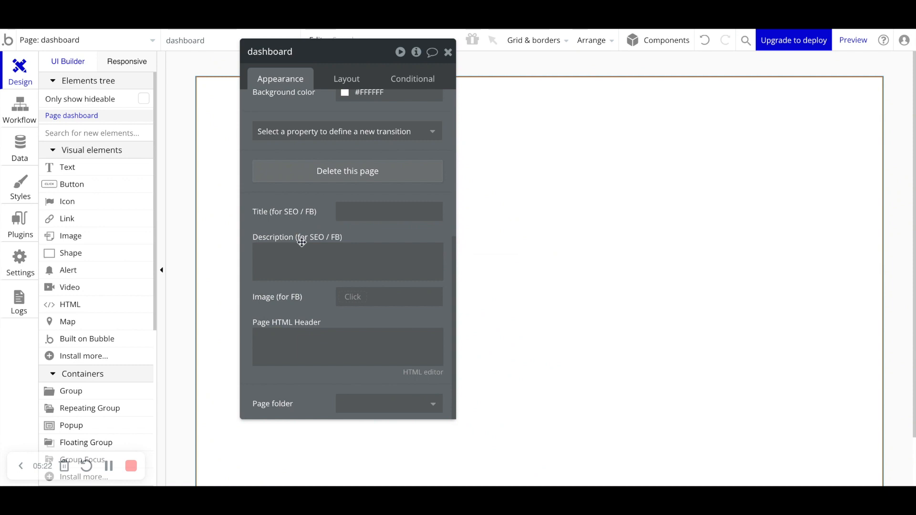
pyautogui.scroll(6, 302, 242)
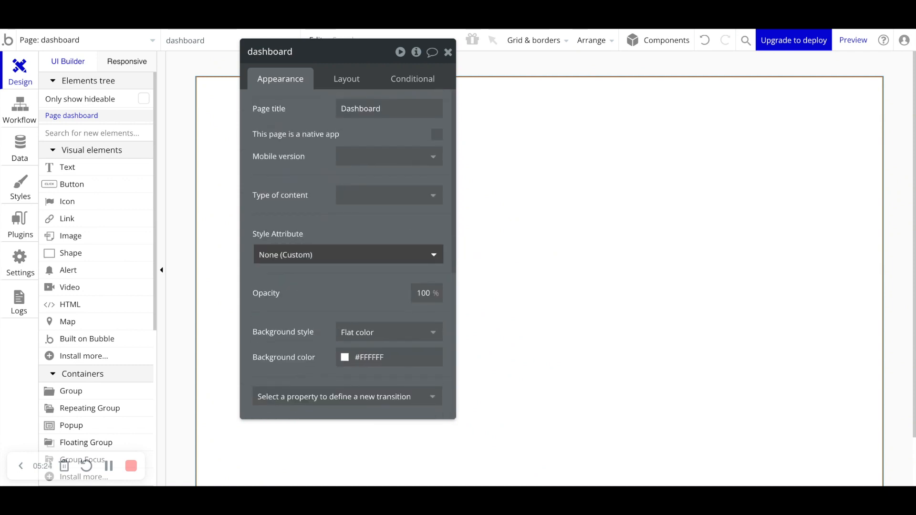
pyautogui.click(355, 82)
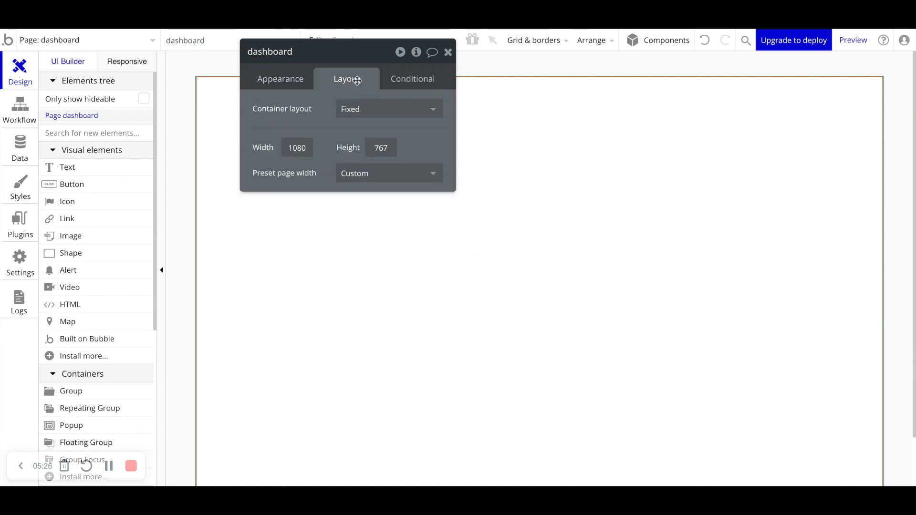
pyautogui.click(432, 84)
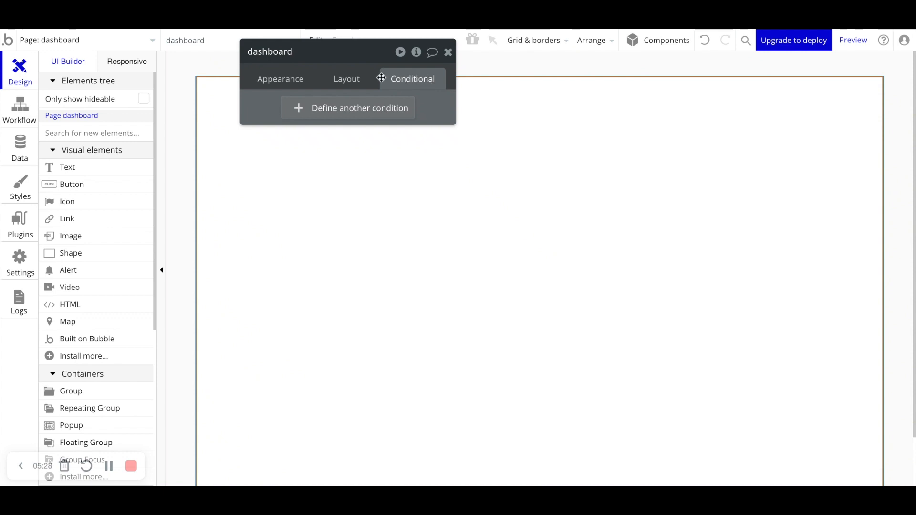
pyautogui.click(449, 53)
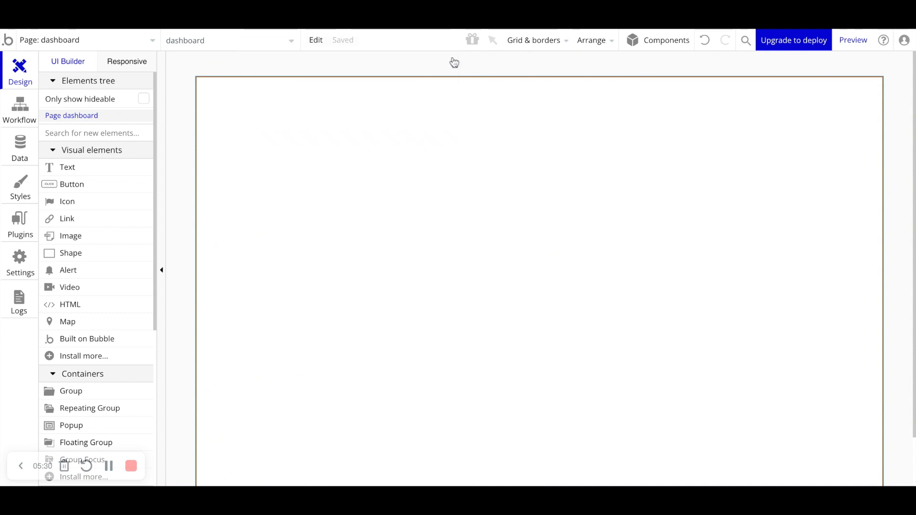
# Return to the index page and review the list of elements it contains.
pyautogui.click(110, 47)
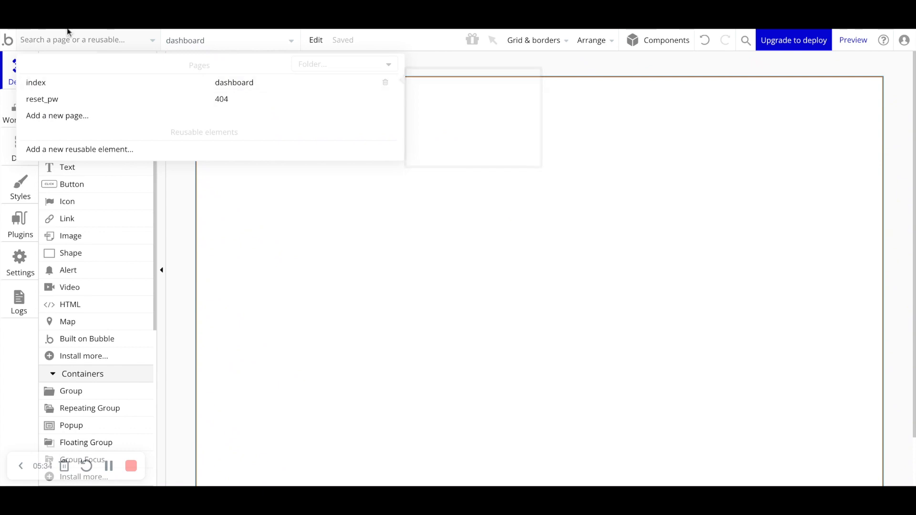
pyautogui.click(68, 83)
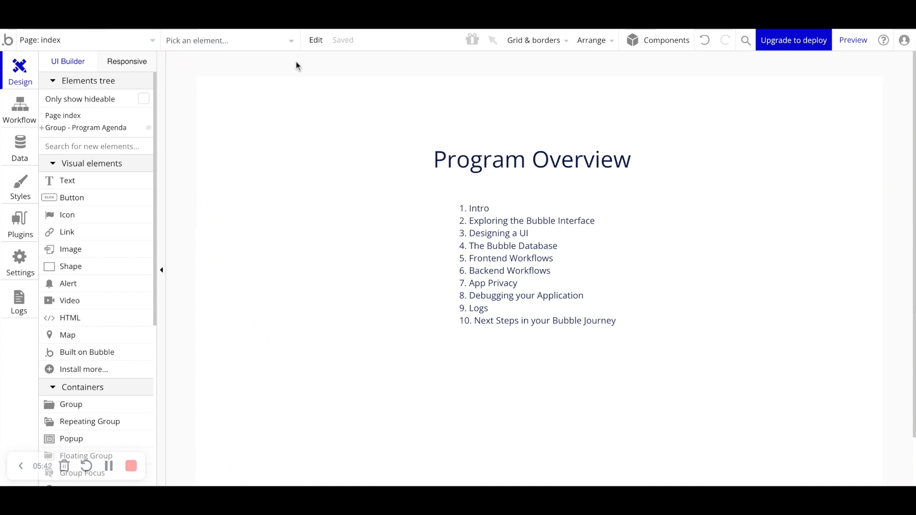
pyautogui.click(198, 45)
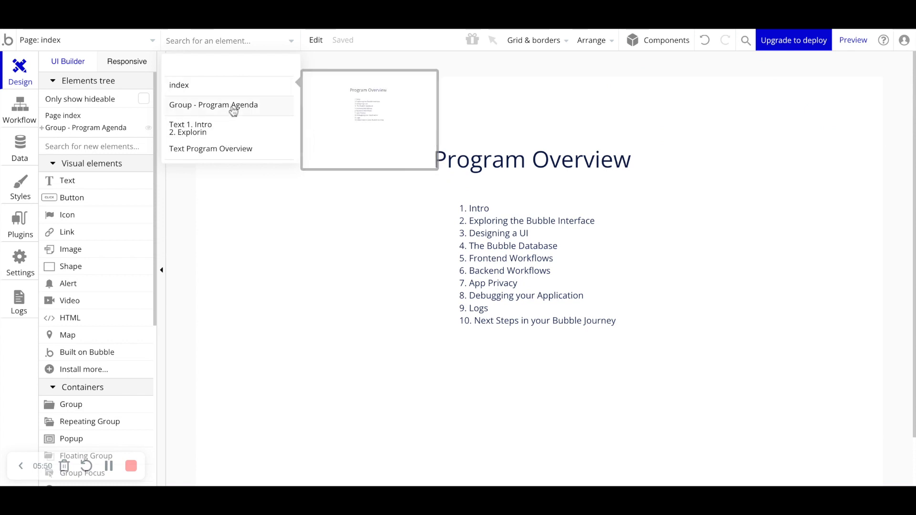
pyautogui.click(290, 201)
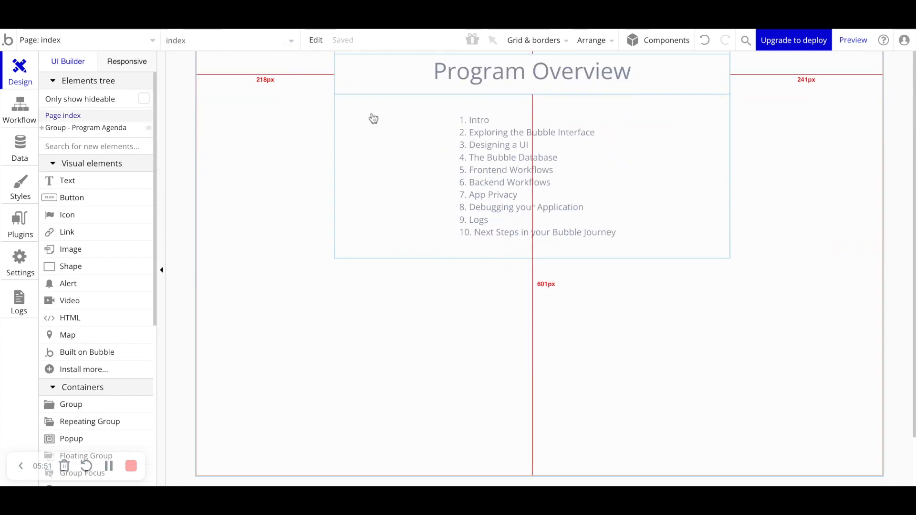
pyautogui.click(229, 40)
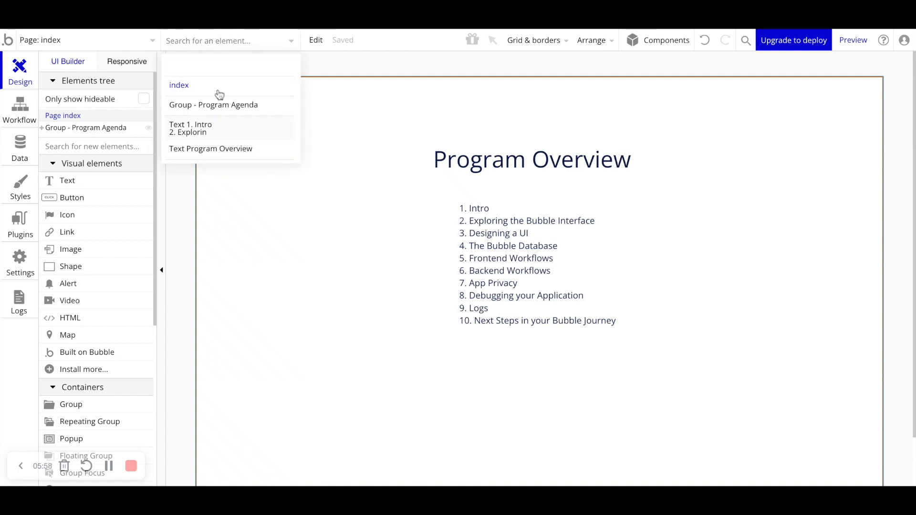
pyautogui.click(261, 46)
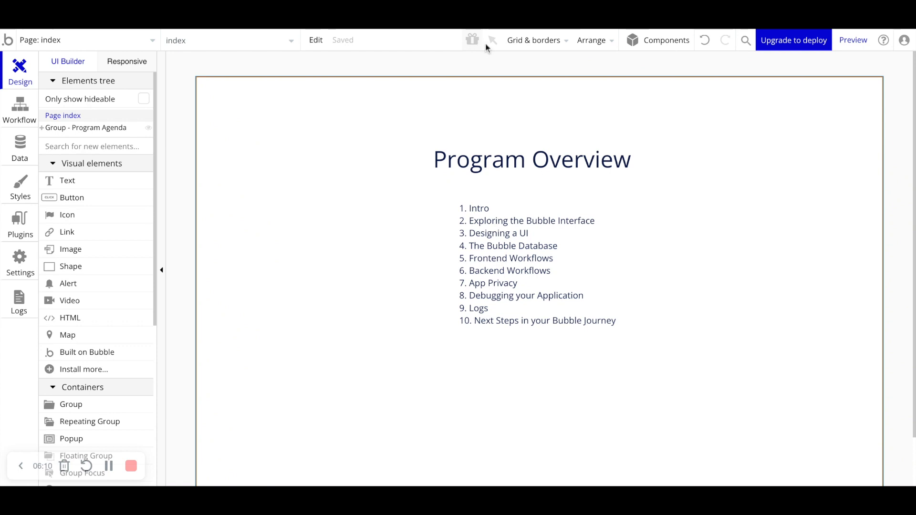
# Review the grid and border options, showing and hiding the grid once, and look through the element arrangement options.
pyautogui.click(549, 48)
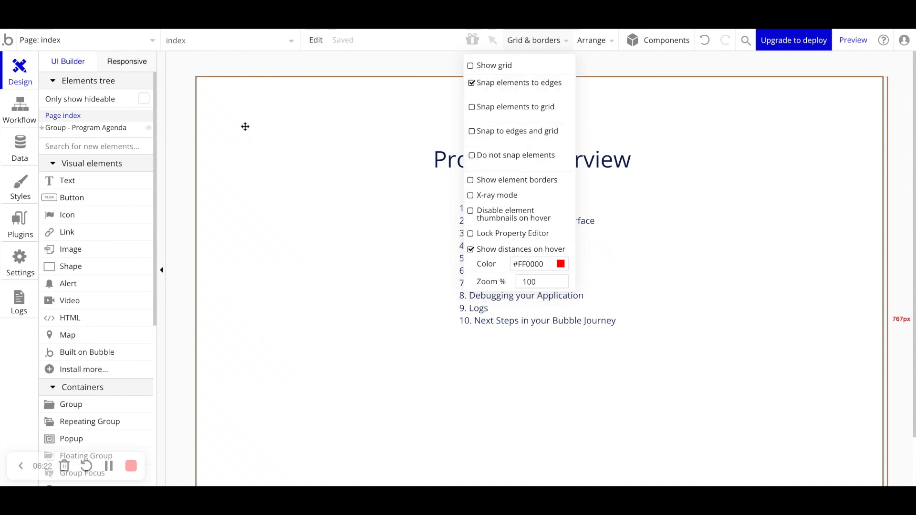
pyautogui.click(471, 66)
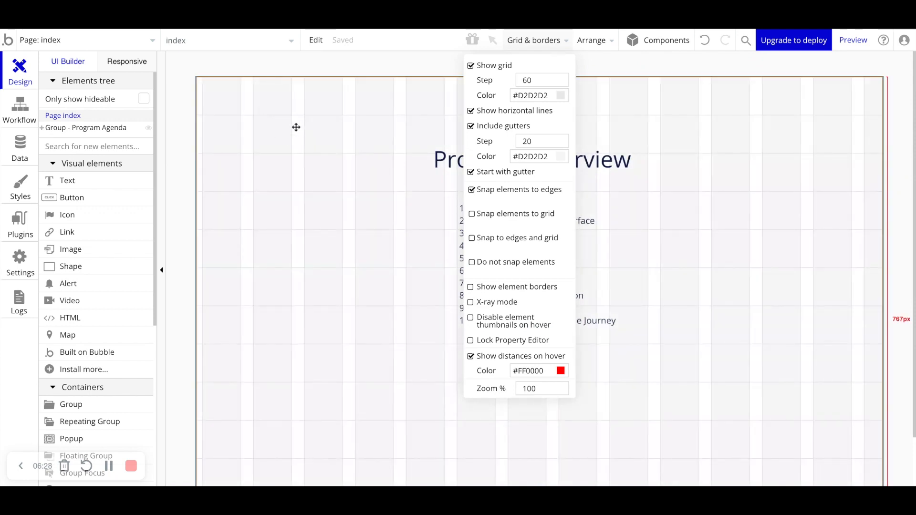
pyautogui.click(471, 65)
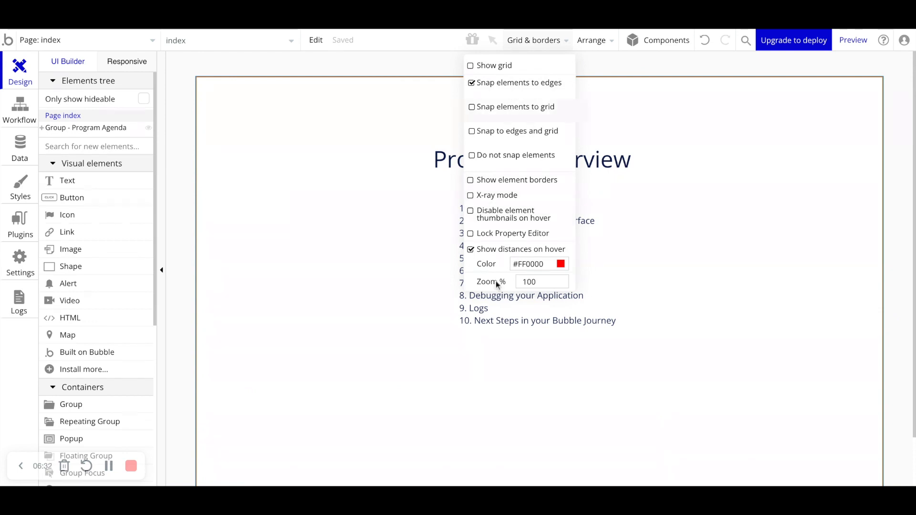
pyautogui.click(599, 42)
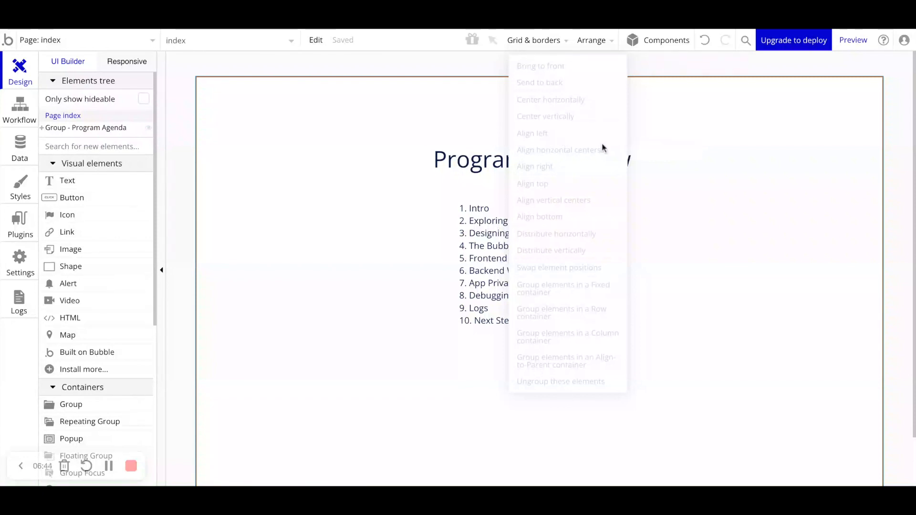
pyautogui.click(594, 44)
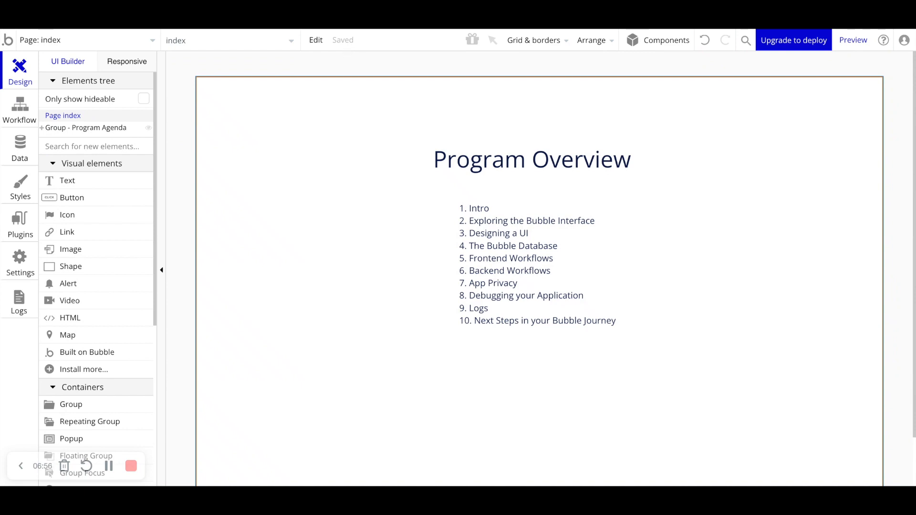
# Try moving the Program Overview heading toward the page's upper-left corner and undo the move.
pyautogui.click(706, 186)
pyautogui.click(706, 185)
pyautogui.moveTo(707, 186); pyautogui.dragTo(568, 138)
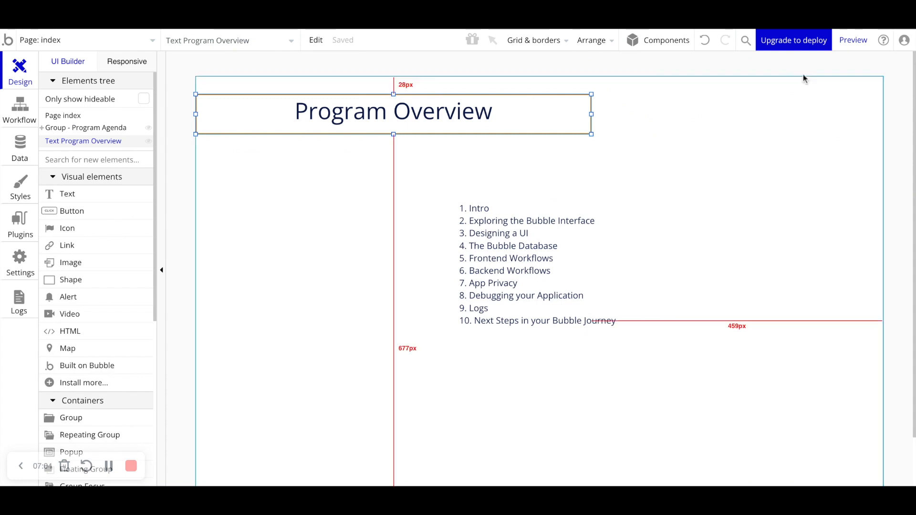
pyautogui.click(703, 42)
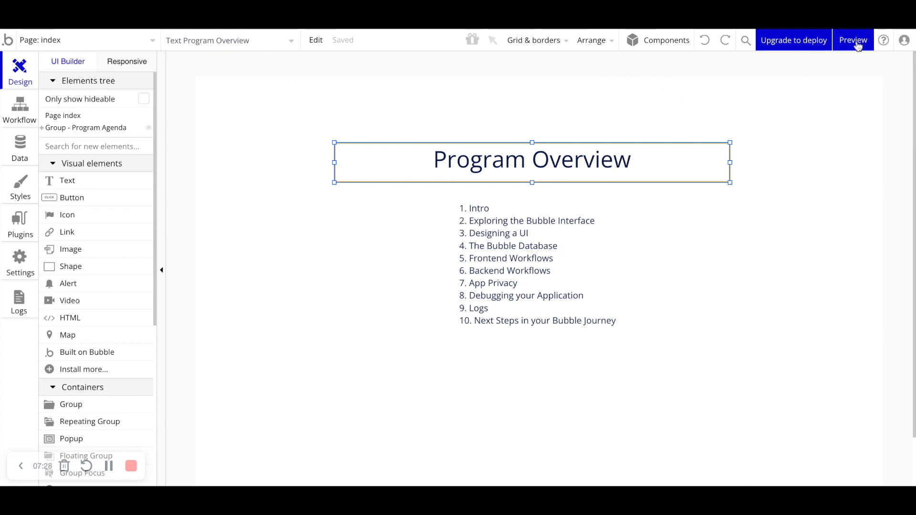
# Review the available preview modes and the index page's element list and elements tree.
pyautogui.moveTo(856, 48)
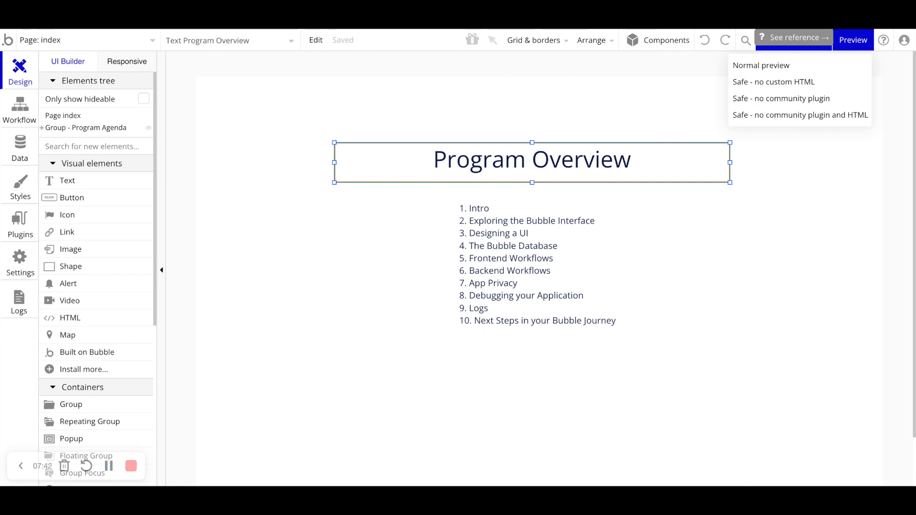
pyautogui.click(687, 57)
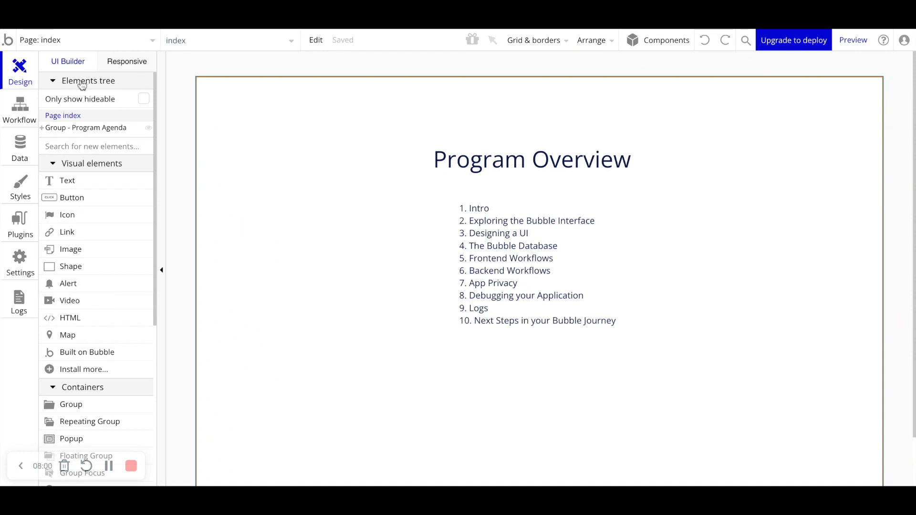
pyautogui.click(221, 43)
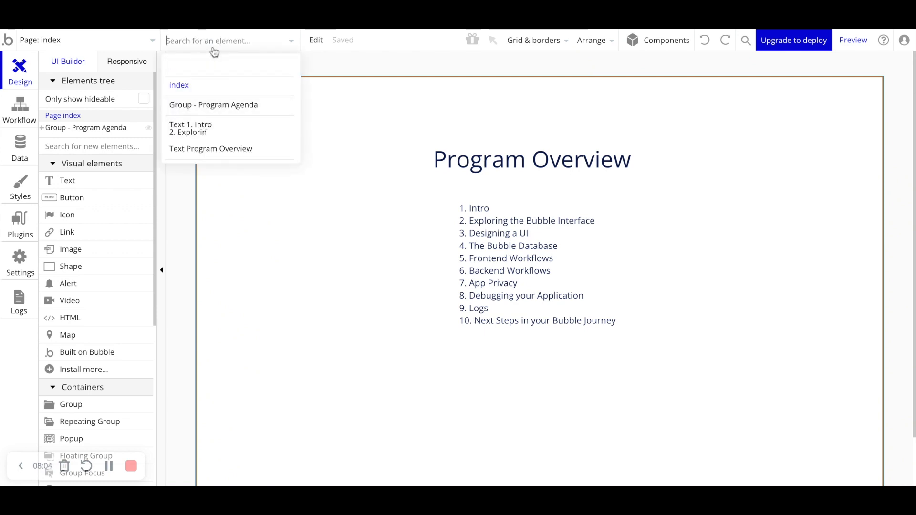
pyautogui.click(213, 40)
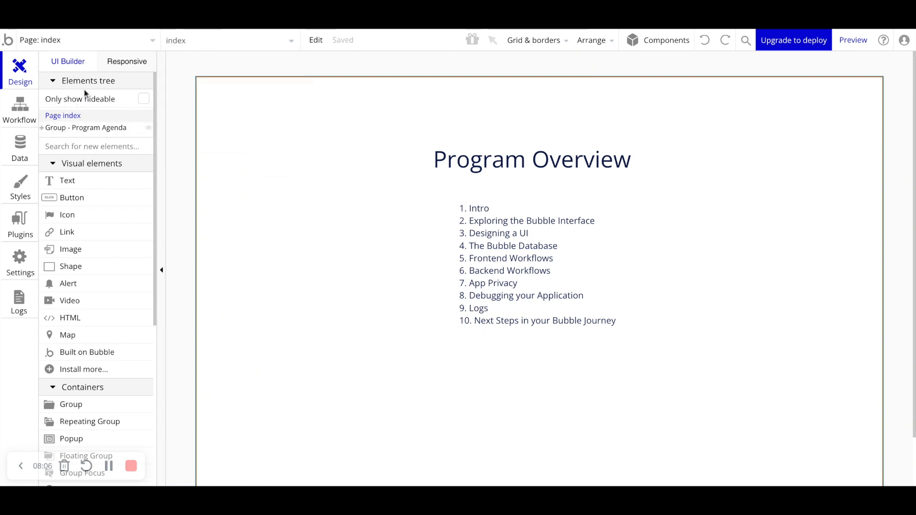
pyautogui.moveTo(82, 133)
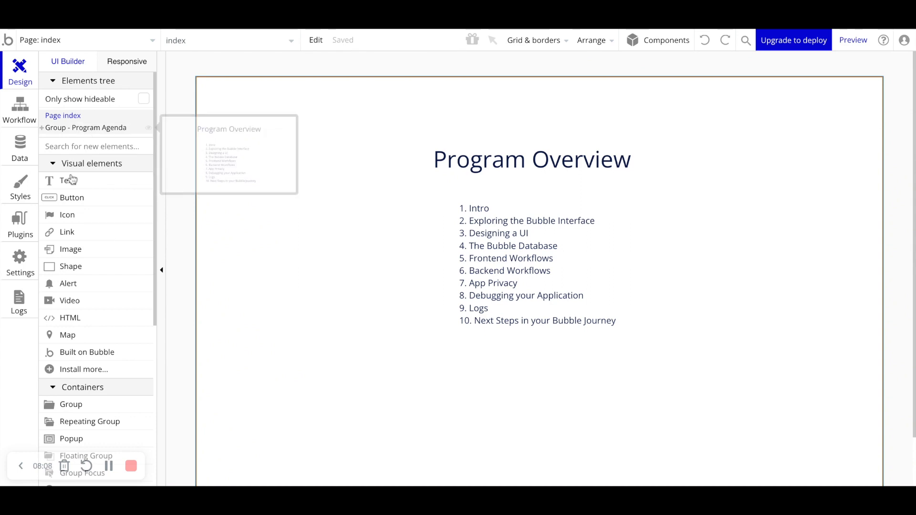
# Draw a button beside the Program Overview heading, check it in the page's element list, and close its properties.
pyautogui.click(103, 198)
pyautogui.moveTo(245, 136); pyautogui.dragTo(350, 177)
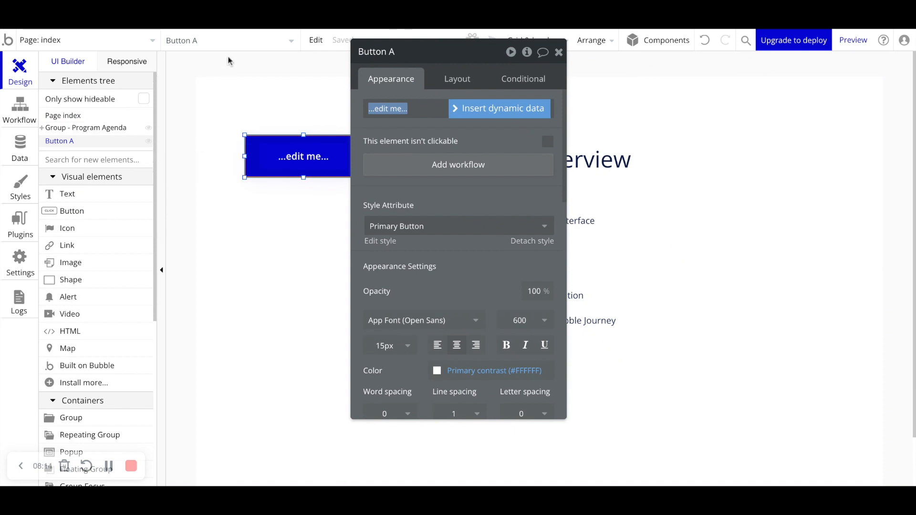
pyautogui.click(229, 42)
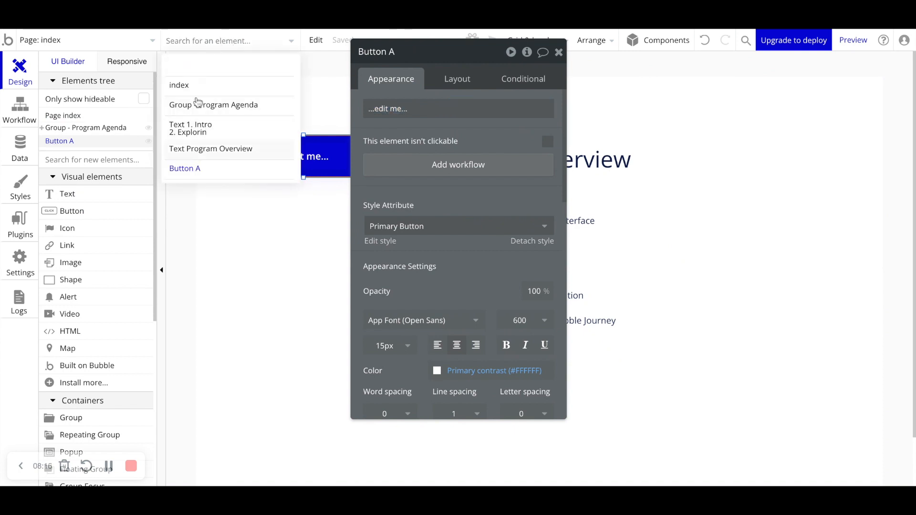
pyautogui.click(223, 41)
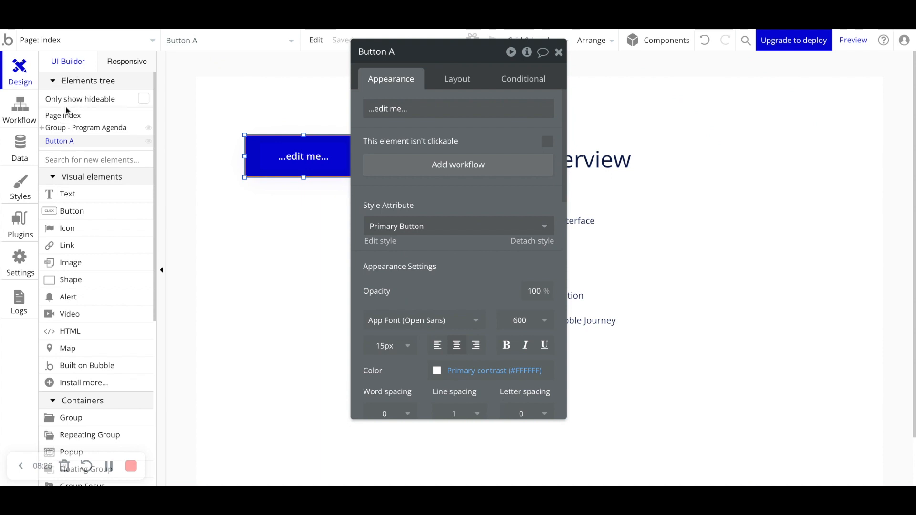
pyautogui.click(558, 52)
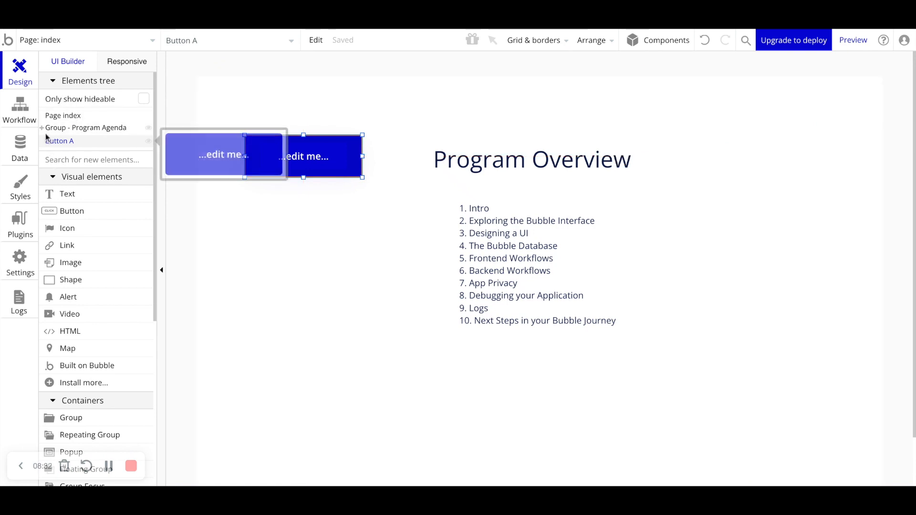
# Expand Group - Program Agenda in the elements tree to inspect its nested elements, and select Button A.
pyautogui.moveTo(46, 134)
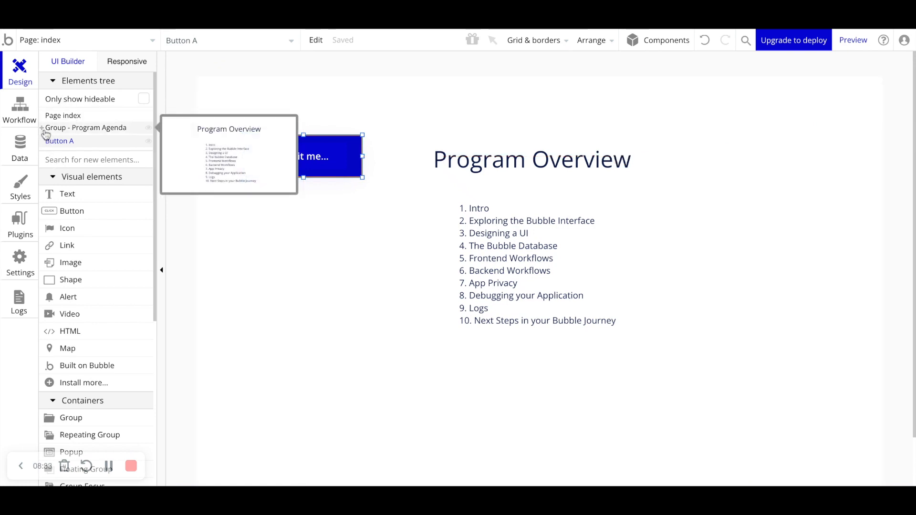
pyautogui.click(72, 133)
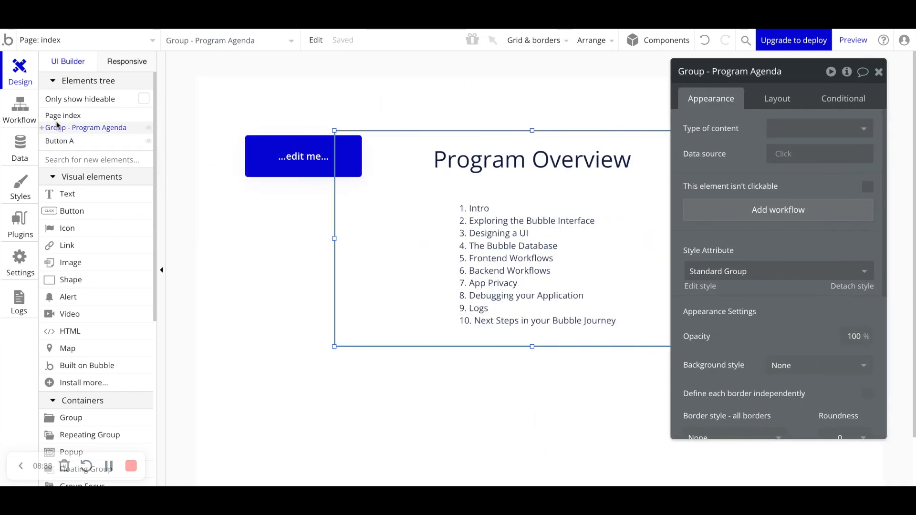
pyautogui.click(42, 129)
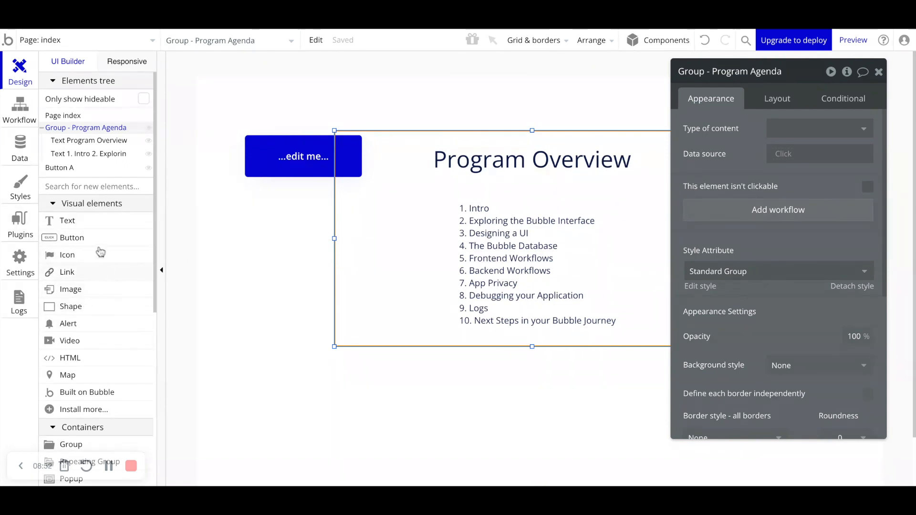
pyautogui.click(76, 169)
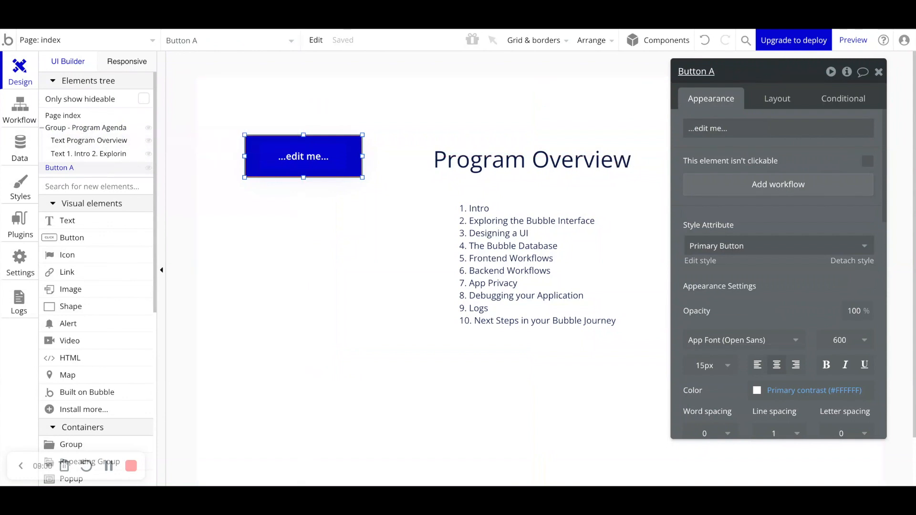
# Draw two more buttons stacked below the first one on the index page.
pyautogui.click(75, 237)
pyautogui.moveTo(244, 205)
pyautogui.mouseDown()
pyautogui.moveTo(321, 235)
pyautogui.moveTo(369, 240)
pyautogui.mouseUp()
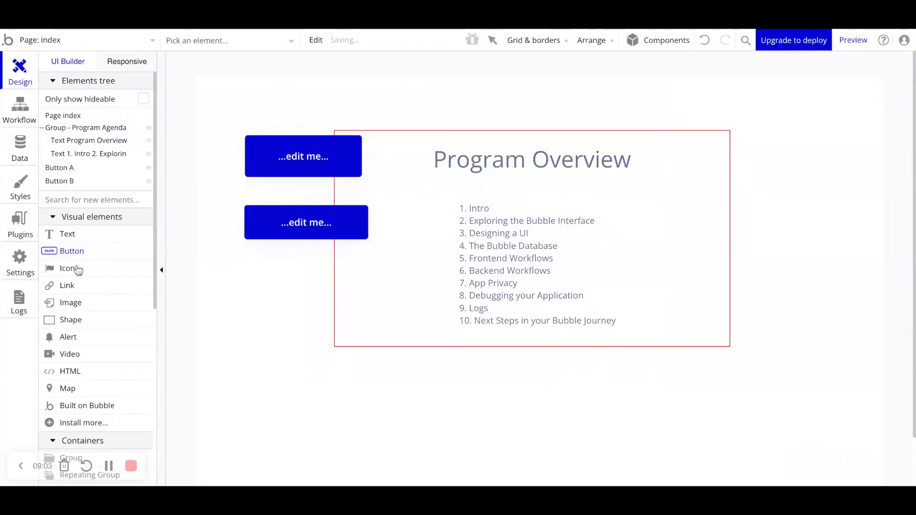
pyautogui.click(78, 254)
pyautogui.moveTo(250, 262); pyautogui.dragTo(380, 287)
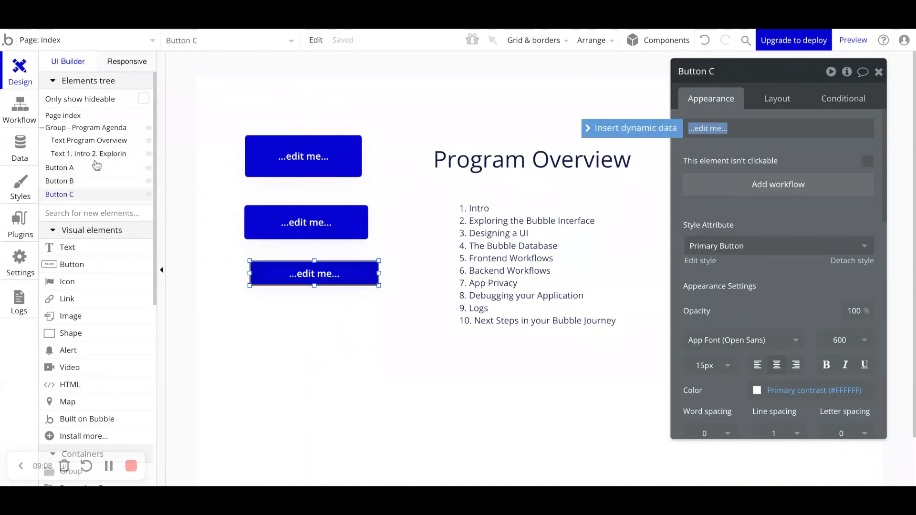
# Rename the uppermost button, Button A, as "Button - Signup".
pyautogui.moveTo(78, 164)
pyautogui.mouseDown()
pyautogui.moveTo(74, 181)
pyautogui.moveTo(87, 196)
pyautogui.moveTo(69, 195)
pyautogui.moveTo(74, 168)
pyautogui.mouseUp()
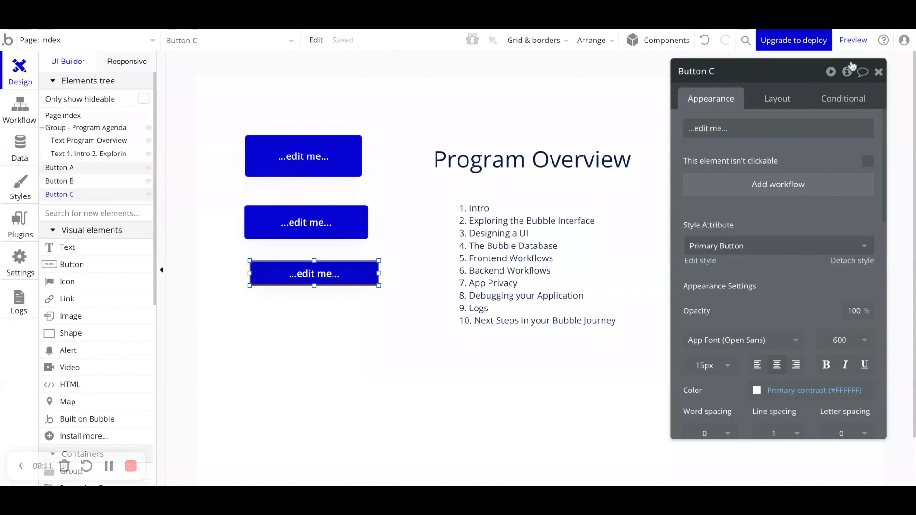
pyautogui.click(759, 74)
pyautogui.press('BackSpace')
pyautogui.write('- Signup')
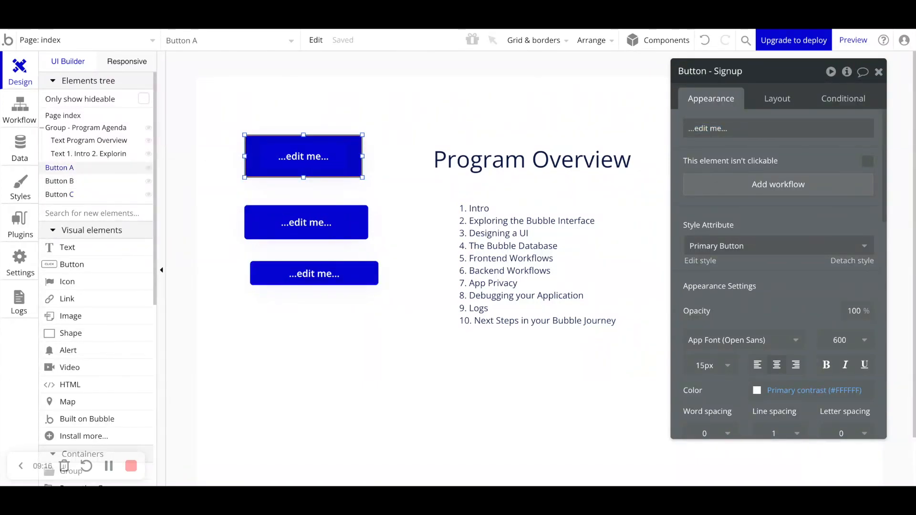
# Rename the middle button, Button B, as "Button - Logout".
pyautogui.click(308, 223)
pyautogui.click(734, 77)
pyautogui.write('- Logout')
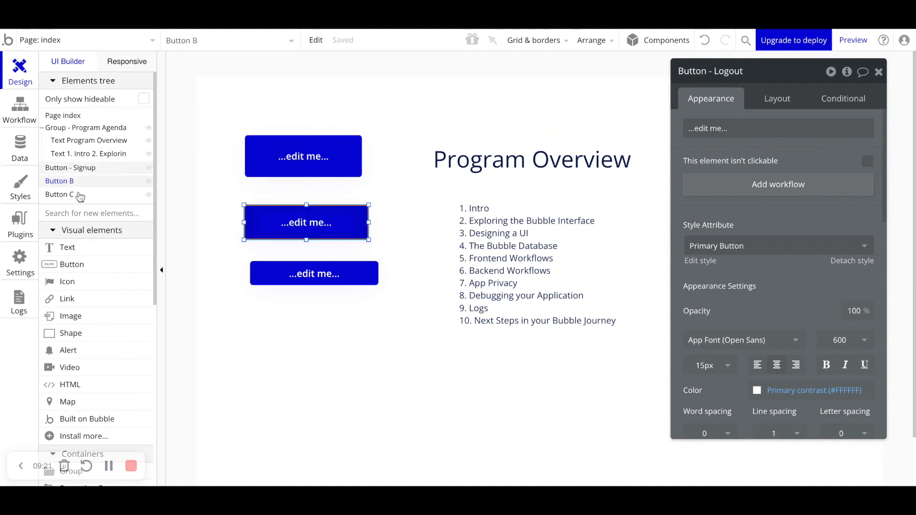
pyautogui.press('Return')
# Rename the lowest button, Button C, as "Button - Dashboard".
pyautogui.click(314, 273)
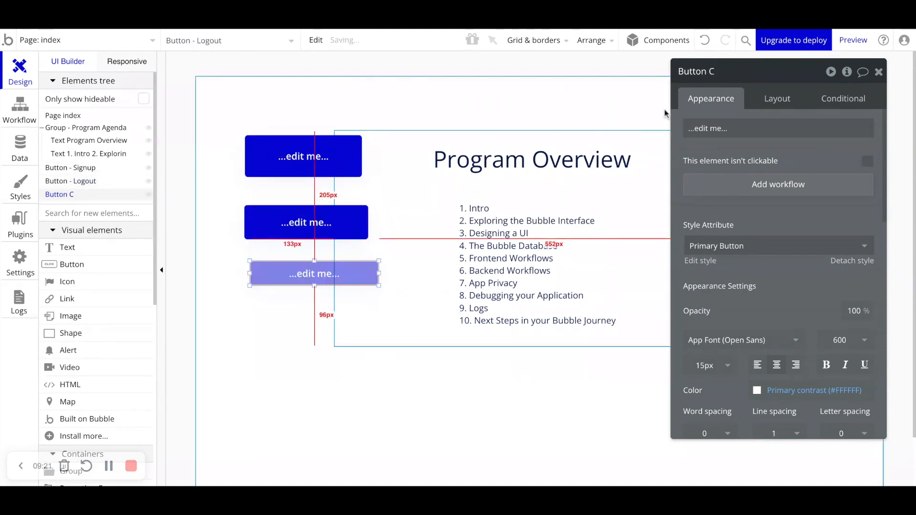
pyautogui.click(726, 76)
pyautogui.write('- Dashboard')
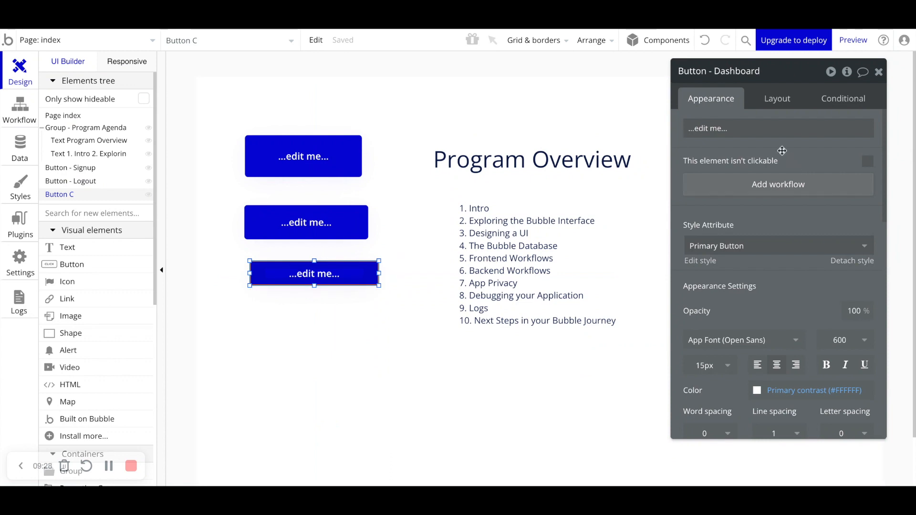
pyautogui.press('Return')
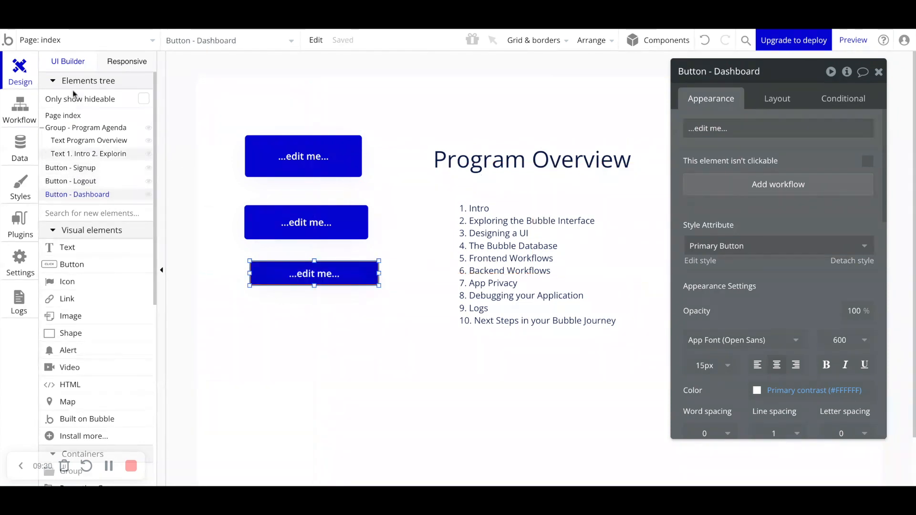
# Review the renamed buttons in the elements tree and examine the available visual elements and containers.
pyautogui.moveTo(82, 186)
pyautogui.moveTo(120, 134)
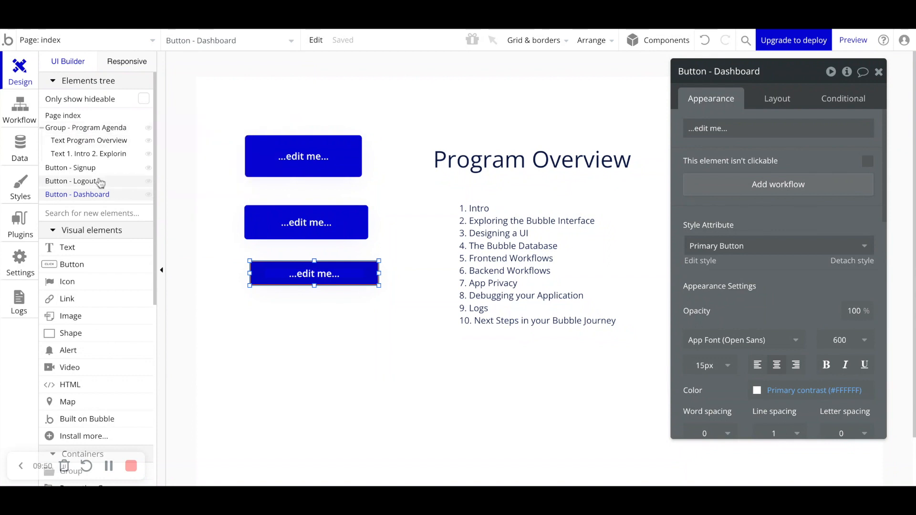
pyautogui.scroll(-2, 101, 191)
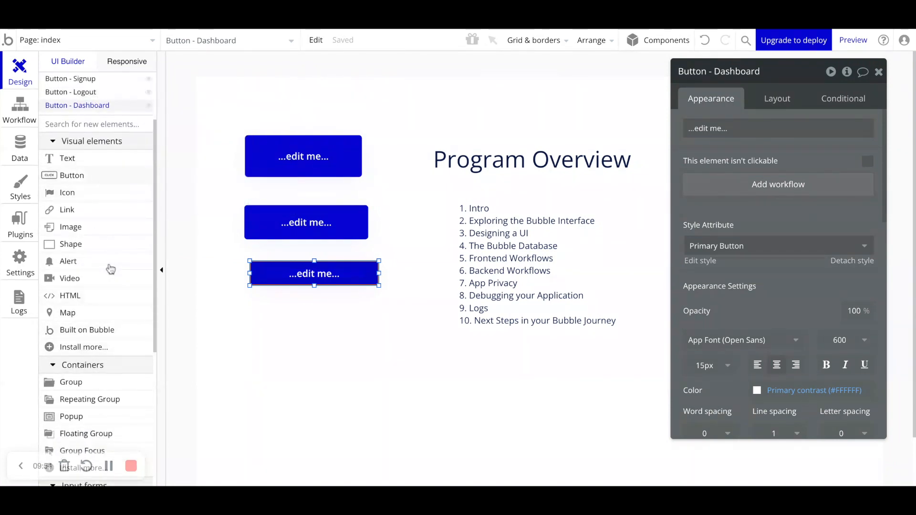
pyautogui.scroll(-1, 109, 239)
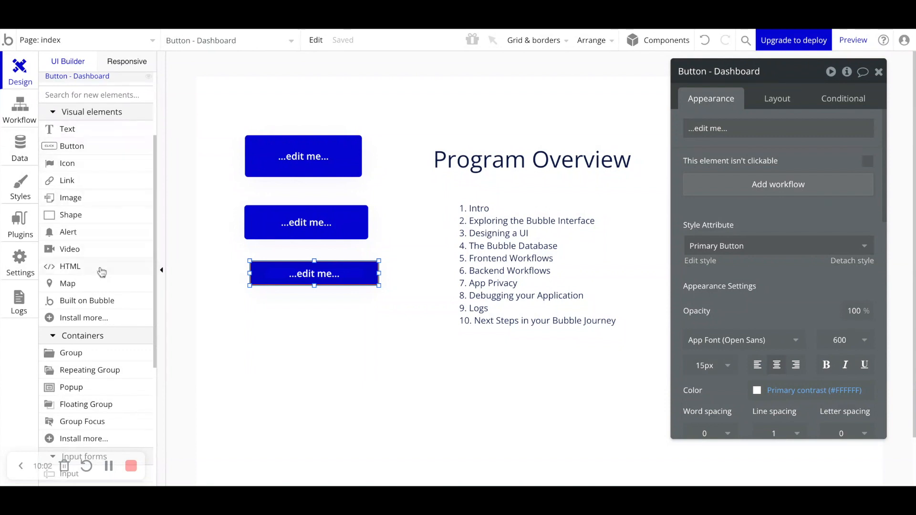
pyautogui.moveTo(99, 206)
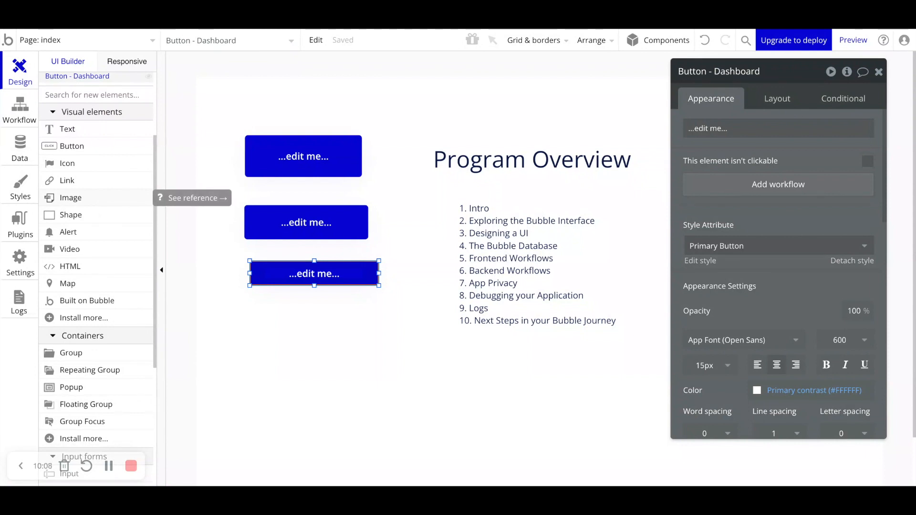
pyautogui.moveTo(96, 136)
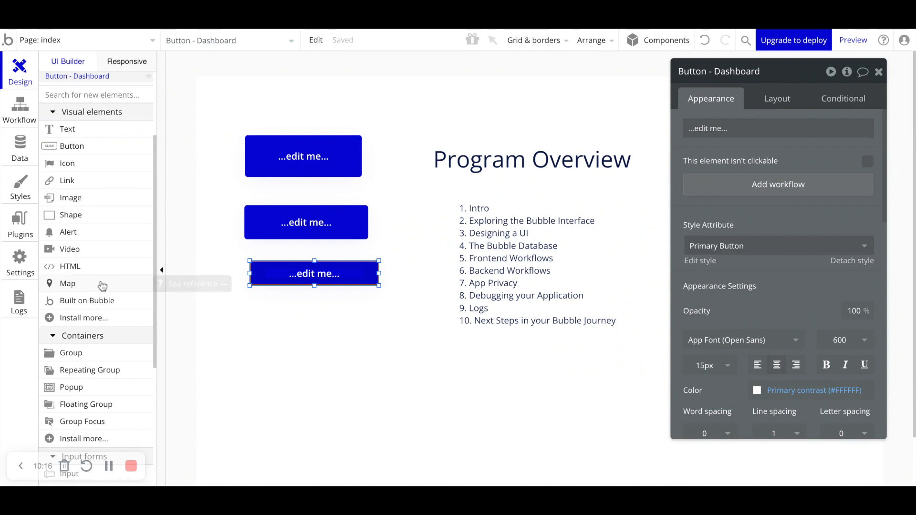
pyautogui.press('alt')
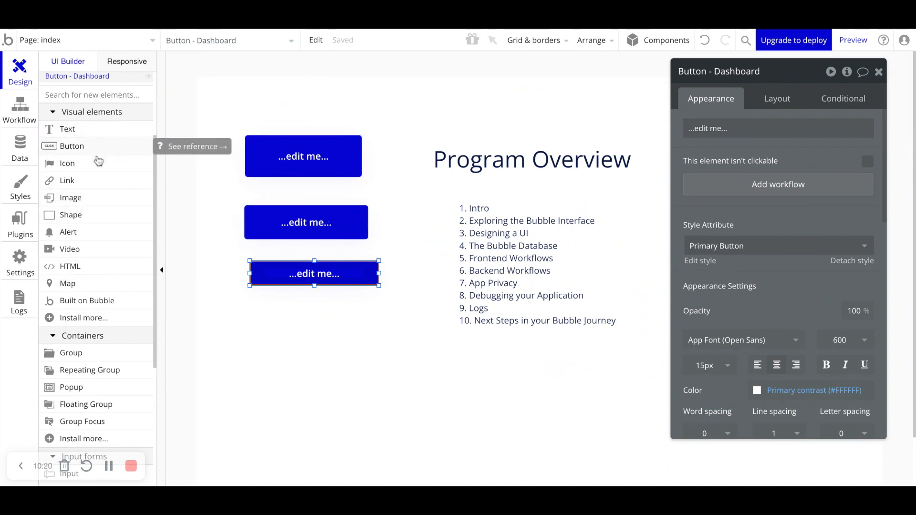
# Draw a text element about 285 by 63 px above the three buttons on the index page.
pyautogui.moveTo(98, 166)
pyautogui.click(67, 129)
pyautogui.moveTo(252, 89); pyautogui.dragTo(435, 129)
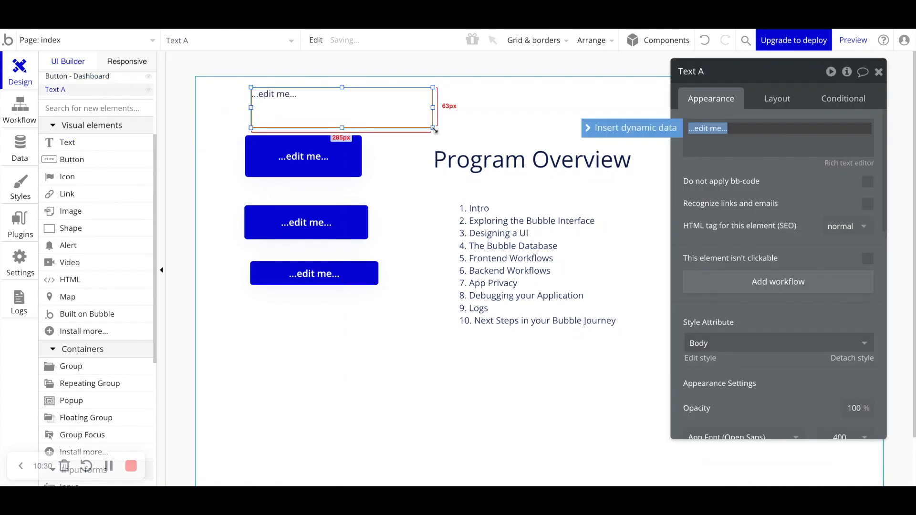
# Replace the new text element's placeholder content with "Welcome to my application!".
pyautogui.moveTo(691, 71); pyautogui.dragTo(497, 76)
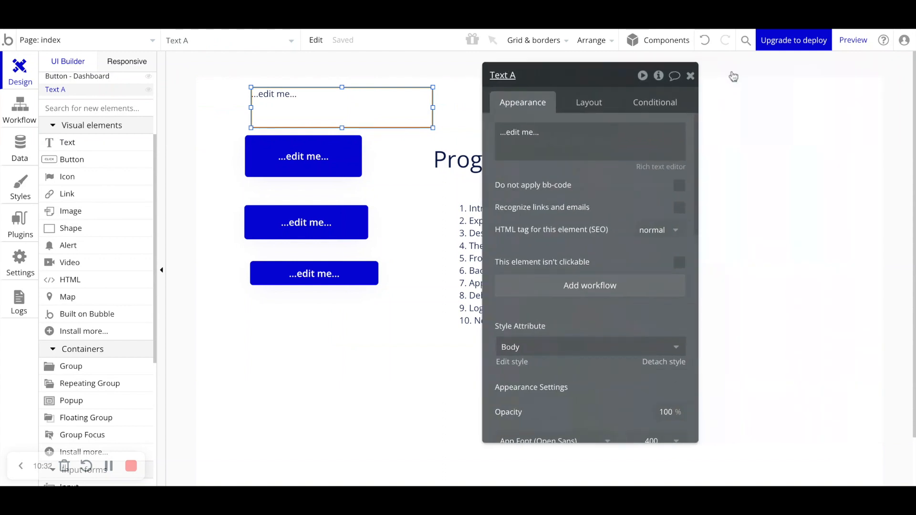
pyautogui.tripleClick(558, 145)
pyautogui.write('Welcome to my application!')
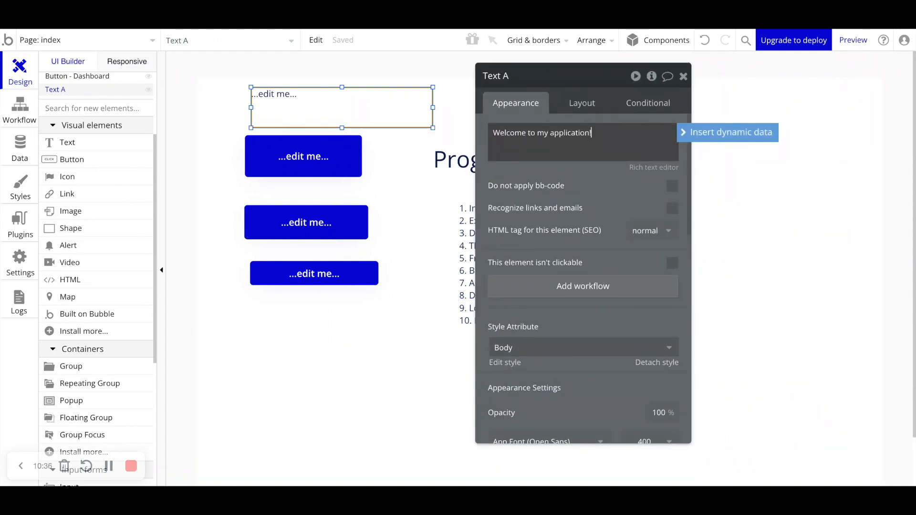
pyautogui.click(503, 149)
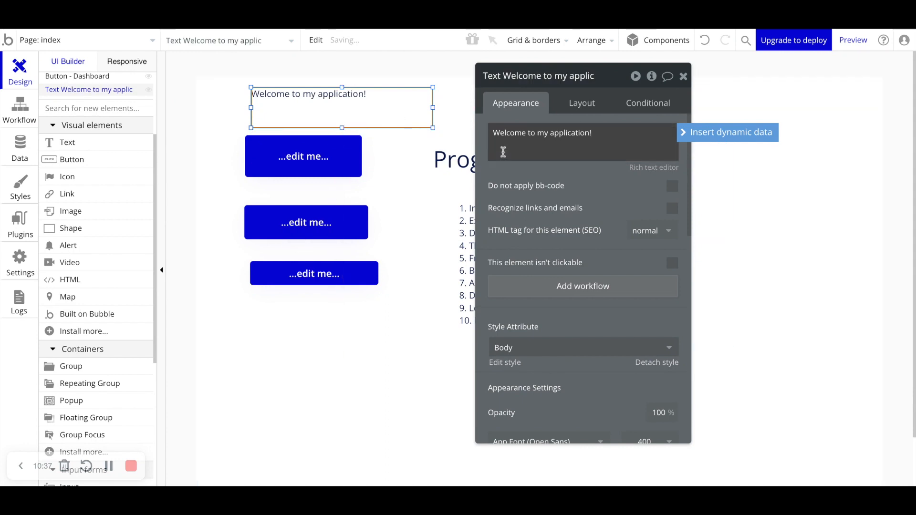
pyautogui.click(539, 151)
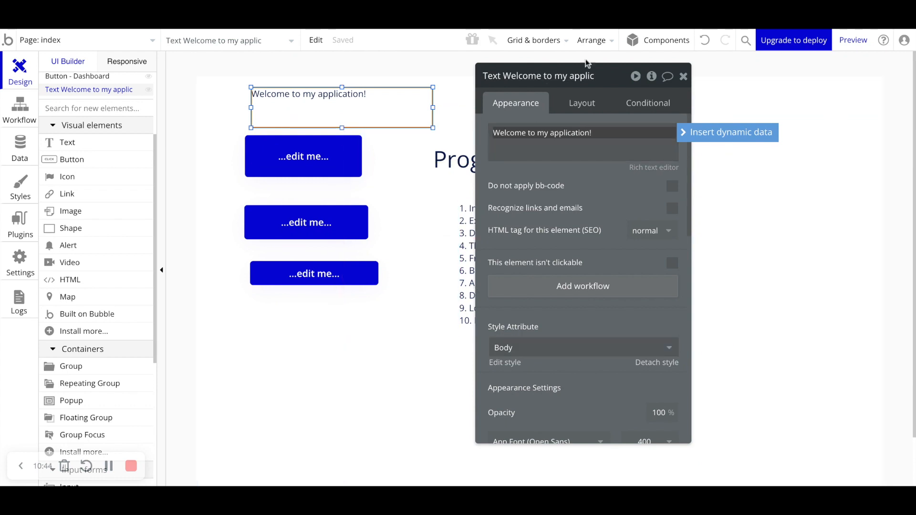
# Compare the properties of the Signup button, the Program Agenda group and the welcome text, and check them in the elements tree.
pyautogui.click(294, 152)
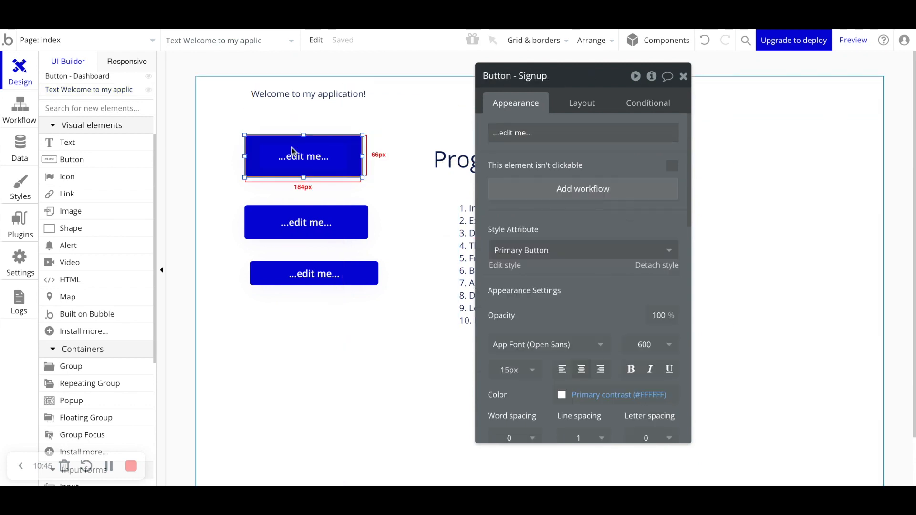
pyautogui.moveTo(543, 79); pyautogui.dragTo(730, 60)
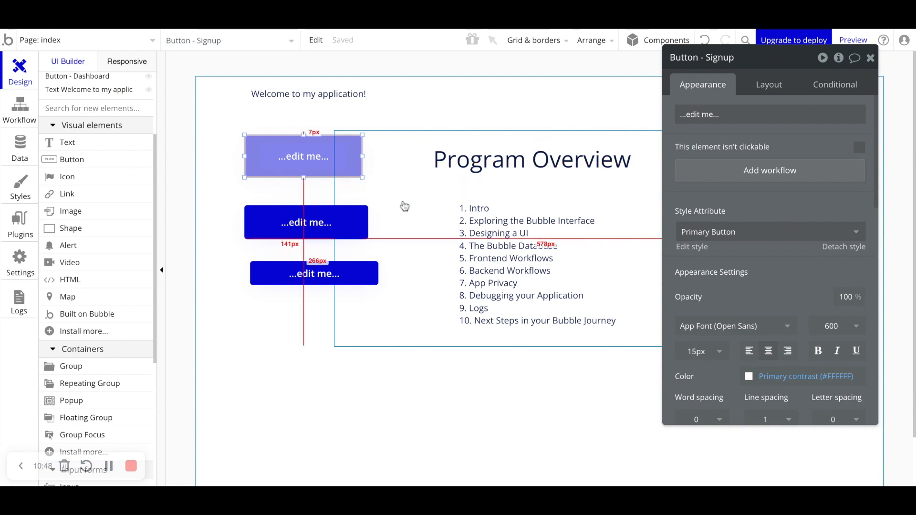
pyautogui.click(409, 271)
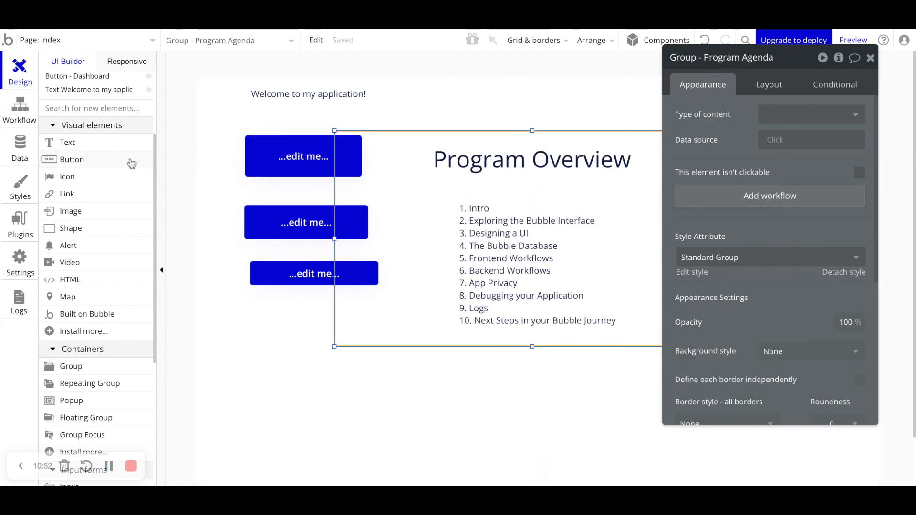
pyautogui.scroll(3, 131, 164)
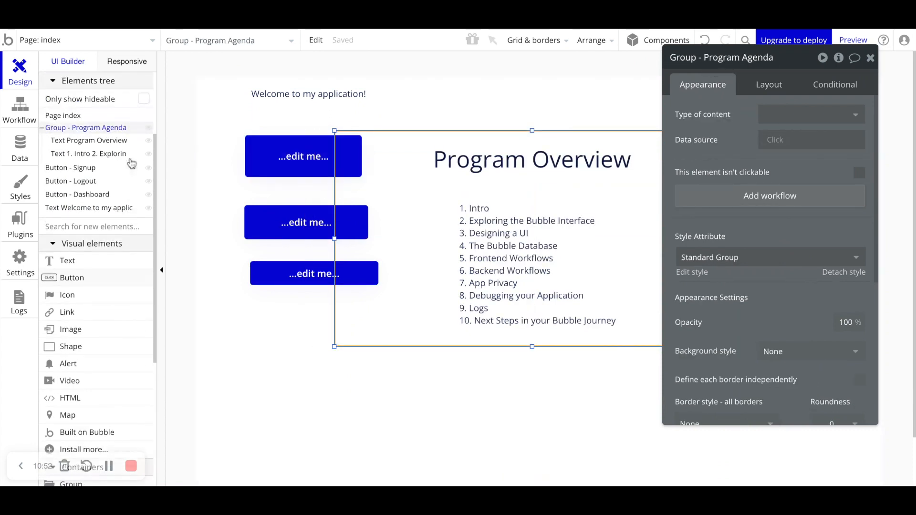
pyautogui.click(289, 101)
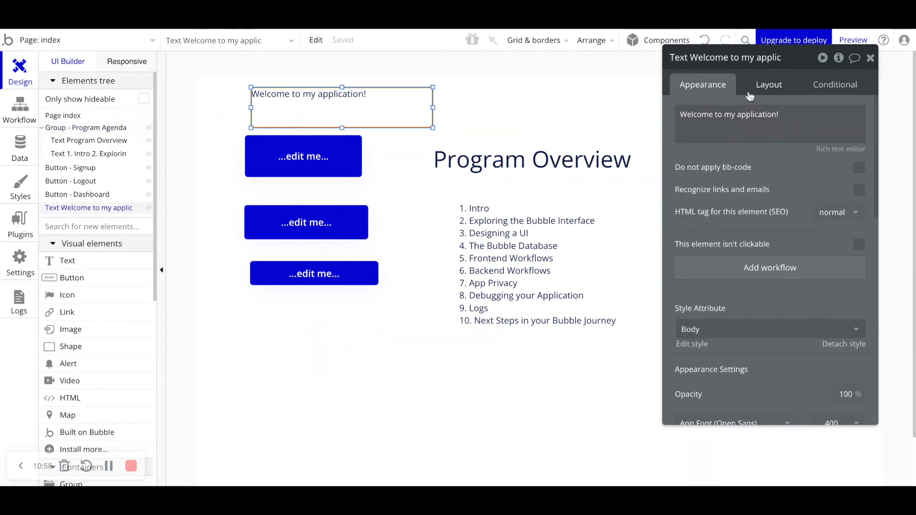
# Try the "Recognize links and emails" option on the welcome text and switch it back off.
pyautogui.moveTo(739, 165); pyautogui.dragTo(536, 167)
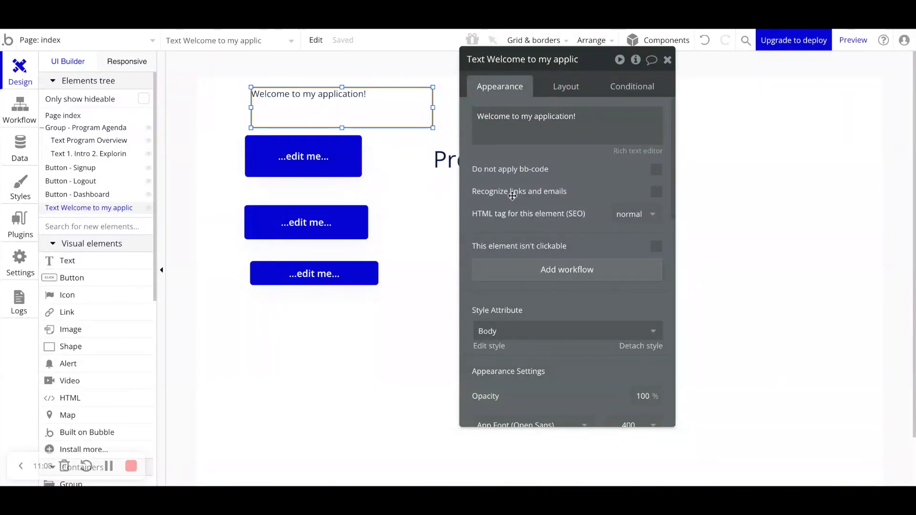
pyautogui.scroll(-1, 512, 195)
pyautogui.moveTo(550, 187)
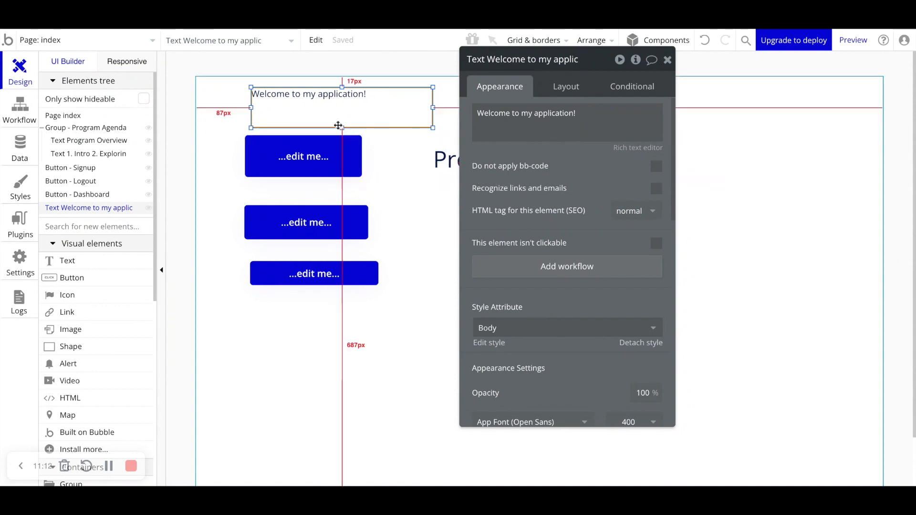
pyautogui.click(657, 189)
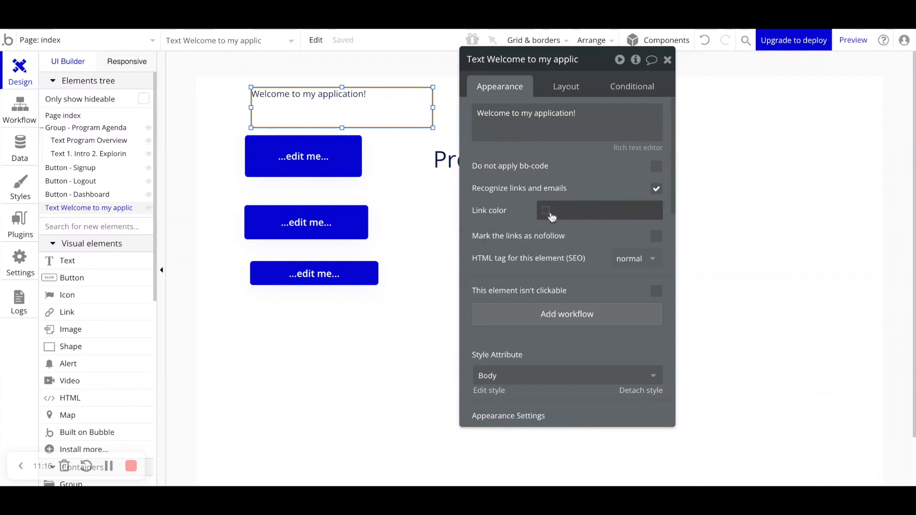
pyautogui.click(657, 189)
# Open the welcome text's Body style definition, examine its appearance settings, and return to the page design.
pyautogui.scroll(-2, 560, 201)
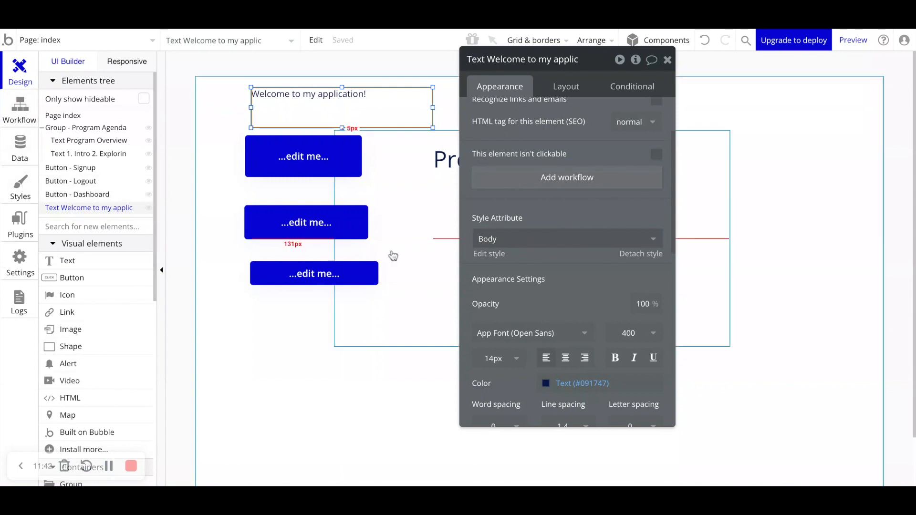
pyautogui.click(483, 256)
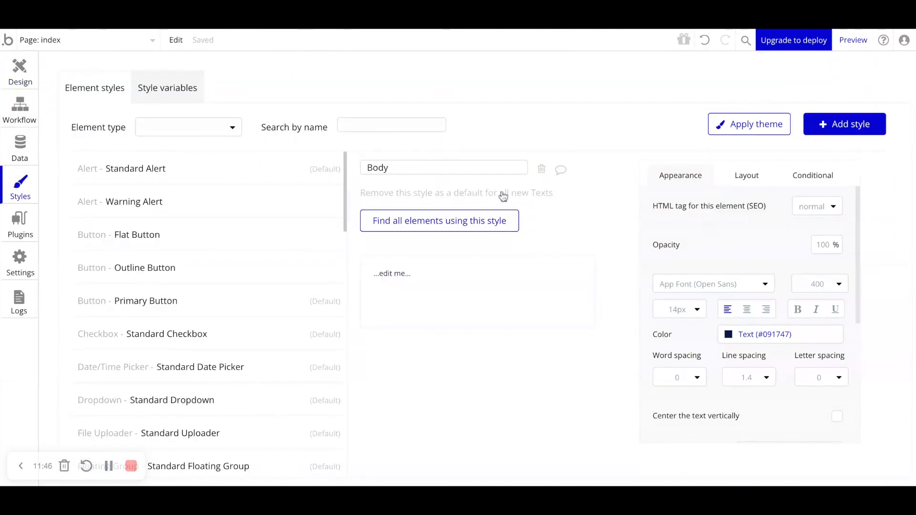
pyautogui.scroll(-3, 756, 233)
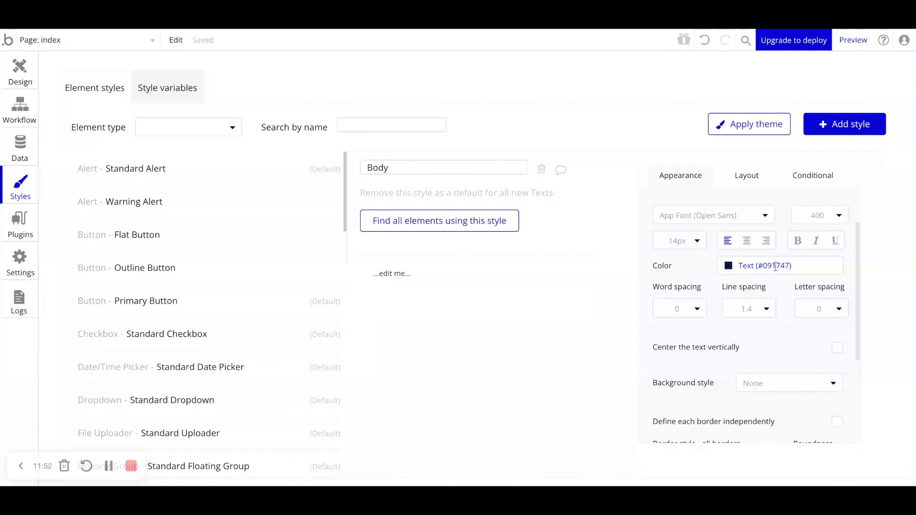
pyautogui.scroll(-2, 745, 284)
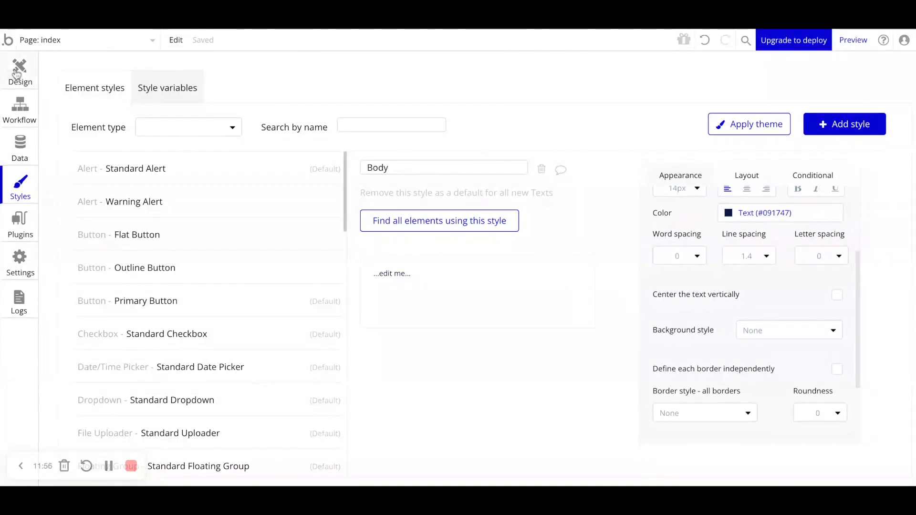
pyautogui.click(408, 227)
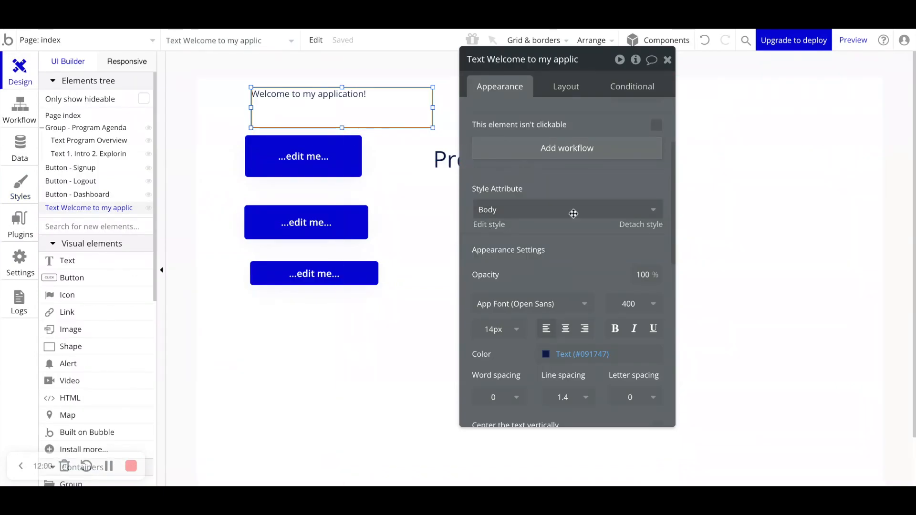
# Detach the Body style from the welcome text and set its font size to 24 px.
pyautogui.click(641, 226)
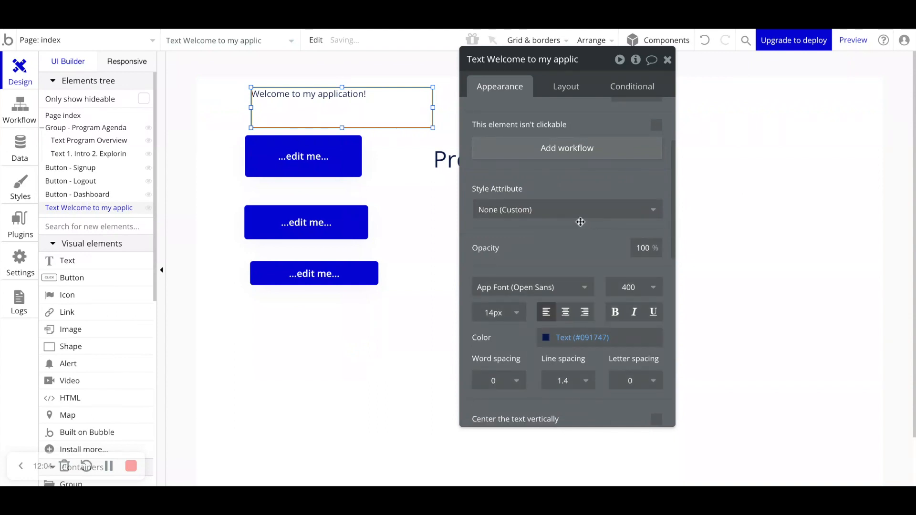
pyautogui.scroll(-2, 564, 242)
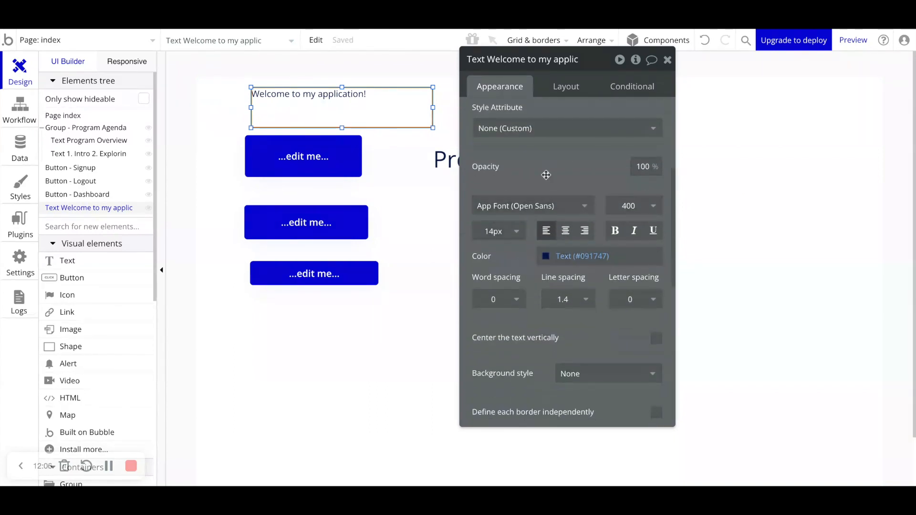
pyautogui.click(514, 234)
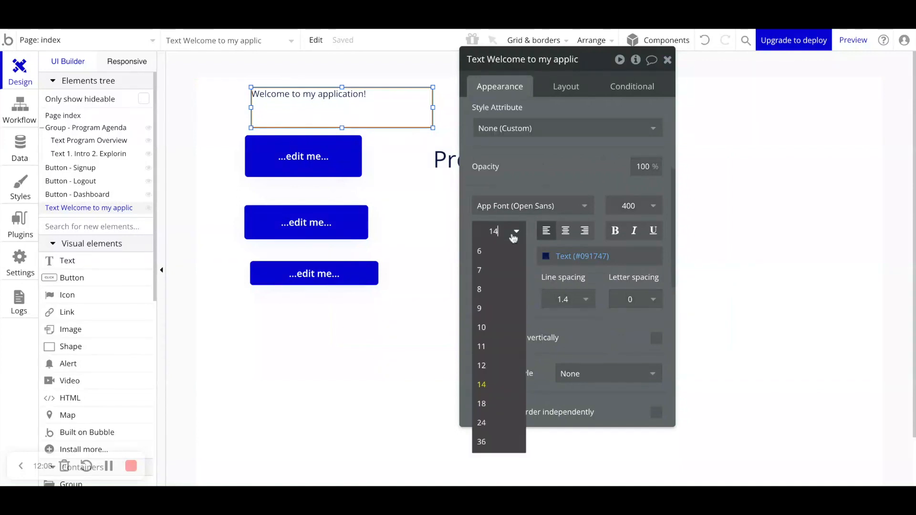
pyautogui.click(499, 423)
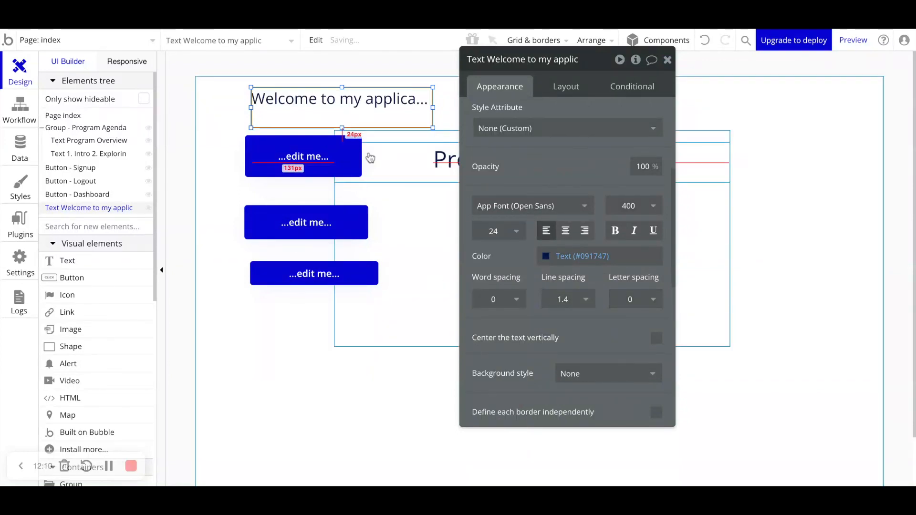
# Set the welcome text's font color to #7F8EC0.
pyautogui.click(579, 256)
pyautogui.click(580, 289)
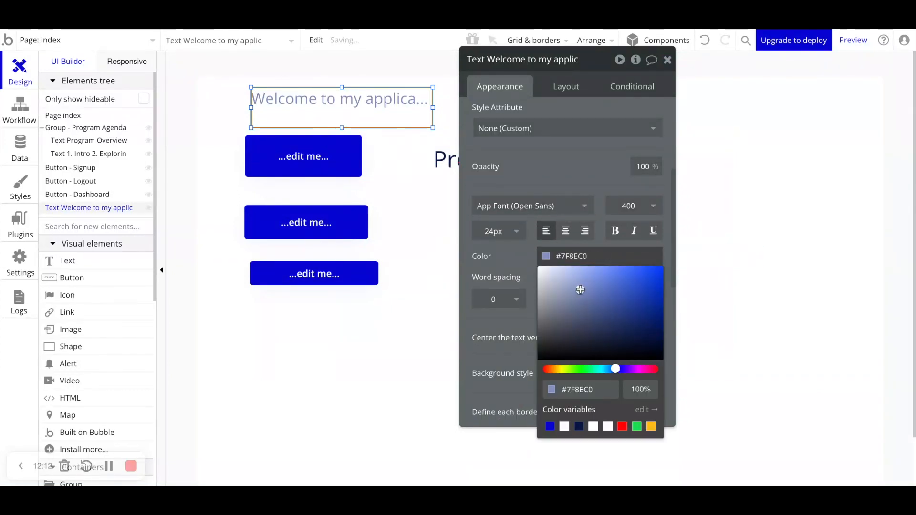
pyautogui.click(525, 262)
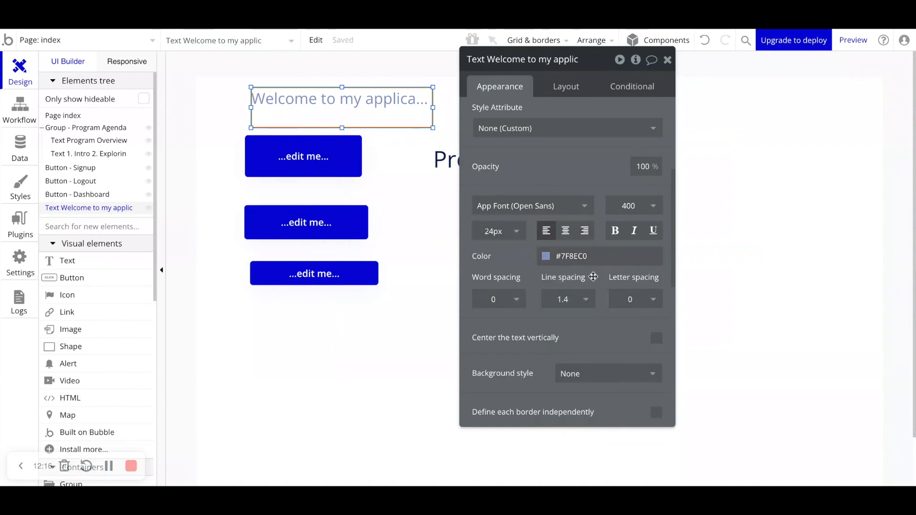
# Examine the welcome text's remaining appearance settings, such as borders, shadow and rotation, and its layout size, position, margins and padding.
pyautogui.scroll(-3, 594, 277)
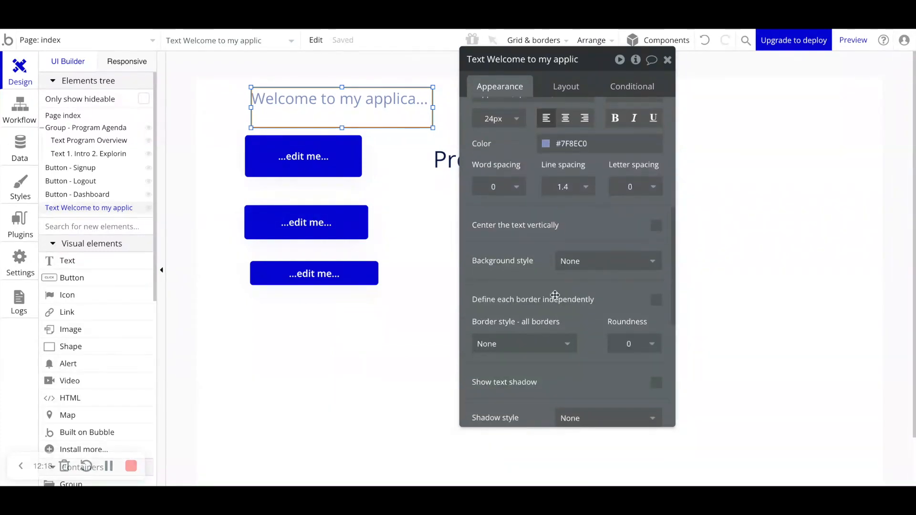
pyautogui.scroll(-2, 555, 296)
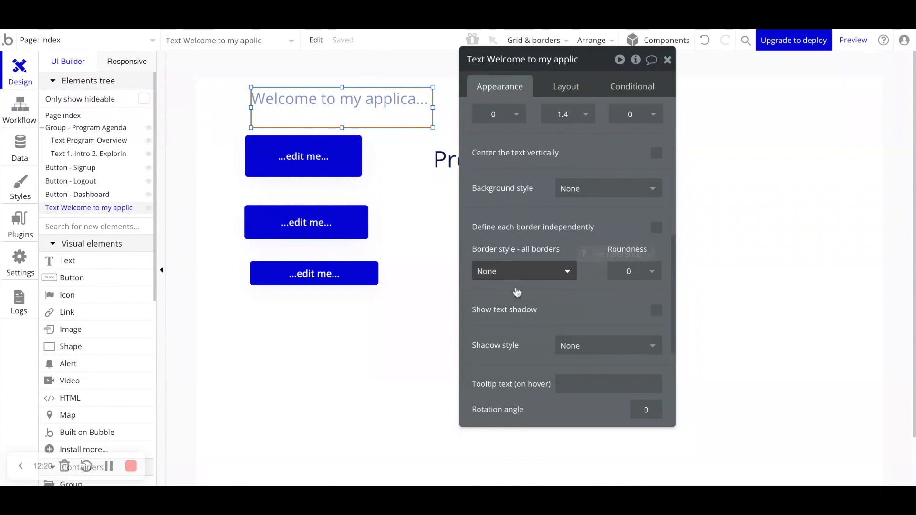
pyautogui.scroll(-2, 516, 286)
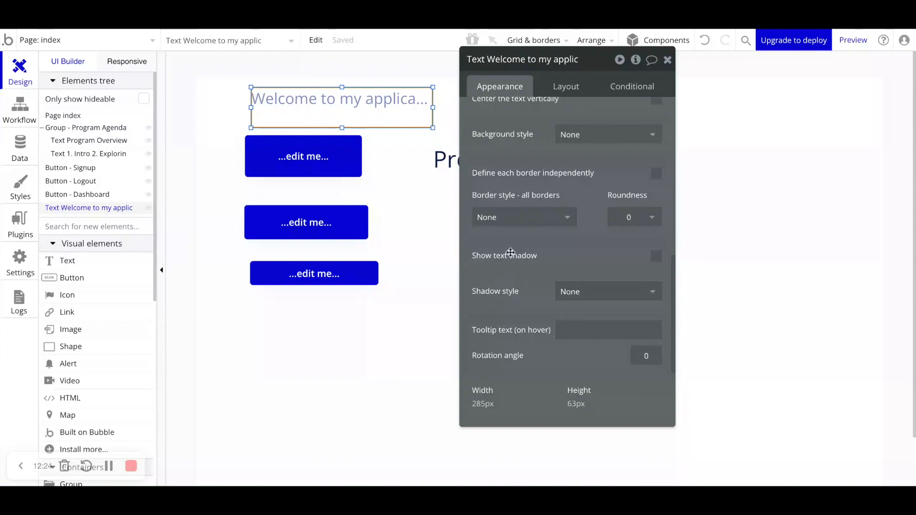
pyautogui.scroll(5, 508, 251)
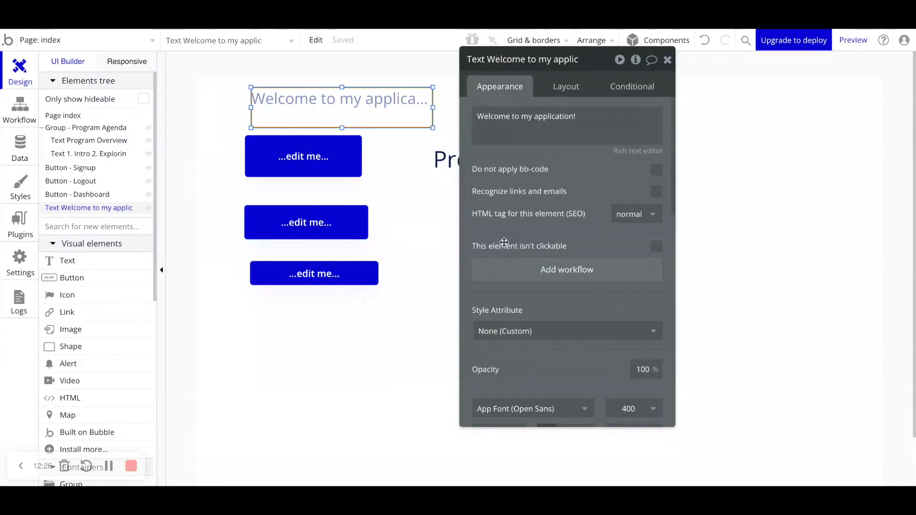
pyautogui.click(564, 91)
pyautogui.moveTo(531, 127); pyautogui.dragTo(608, 126)
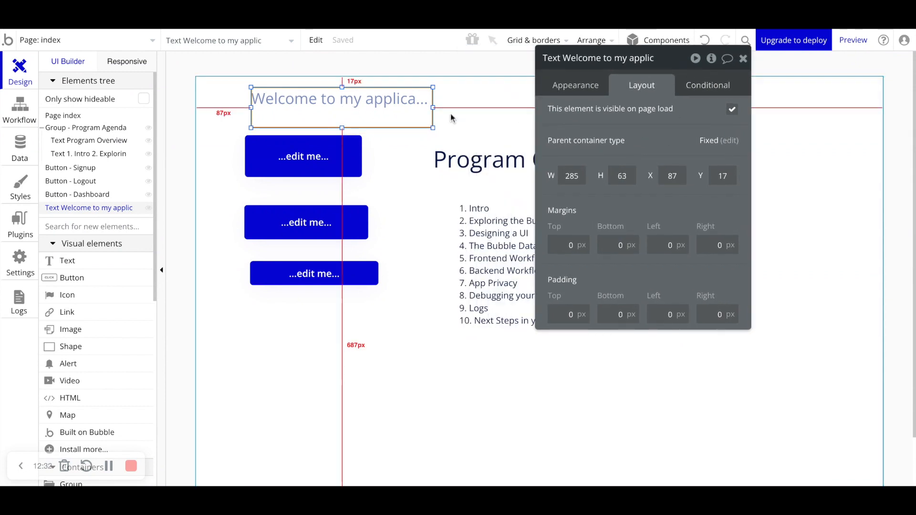
# Define a condition on the welcome text that applies when Current User is logged in.
pyautogui.click(699, 95)
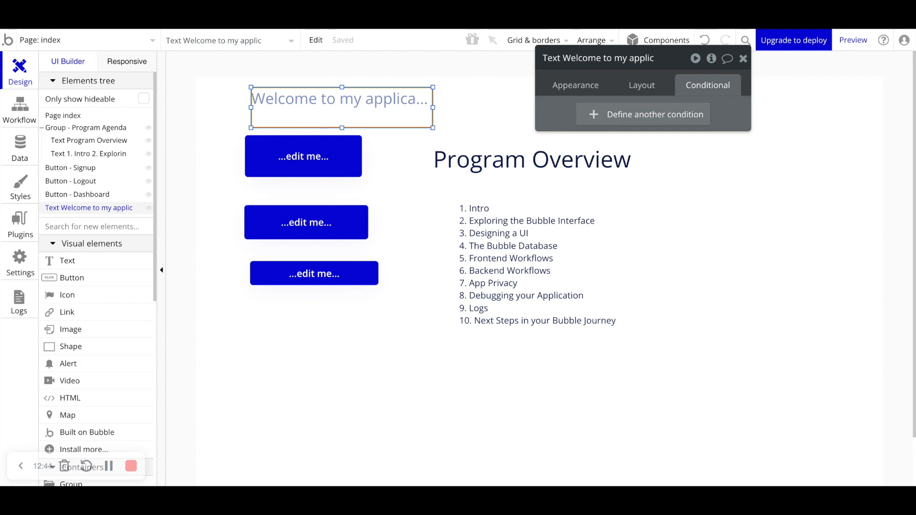
pyautogui.click(643, 114)
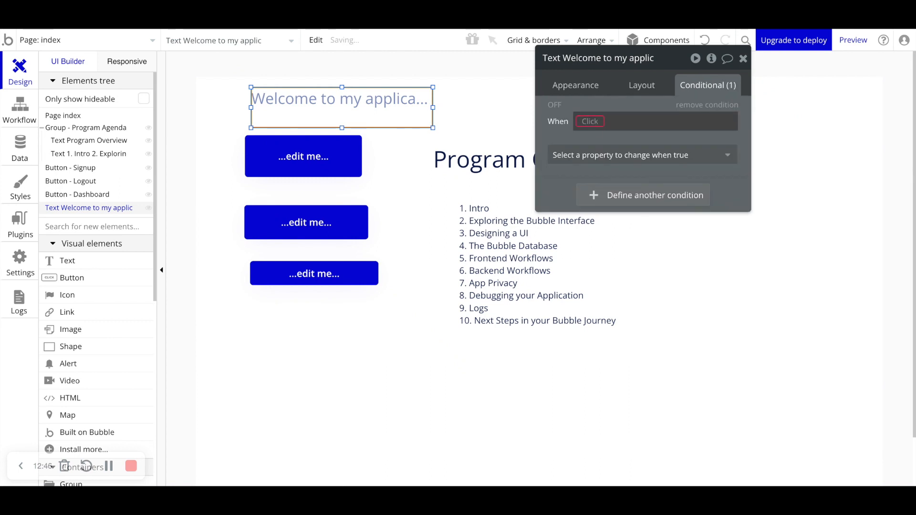
pyautogui.click(590, 122)
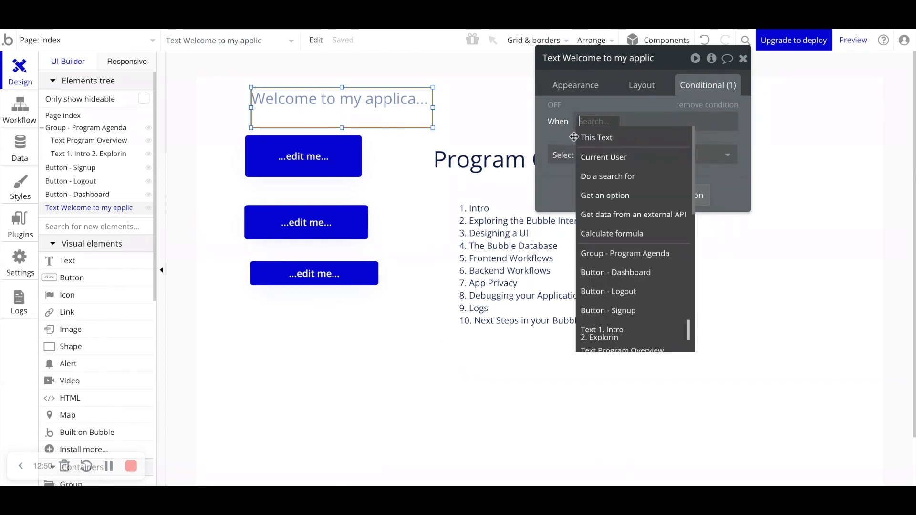
pyautogui.click(615, 157)
pyautogui.click(653, 157)
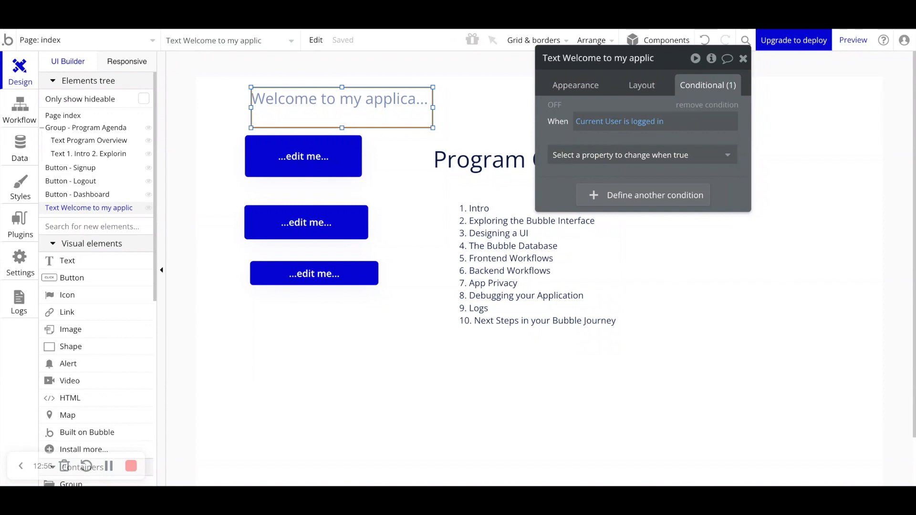
pyautogui.click(637, 153)
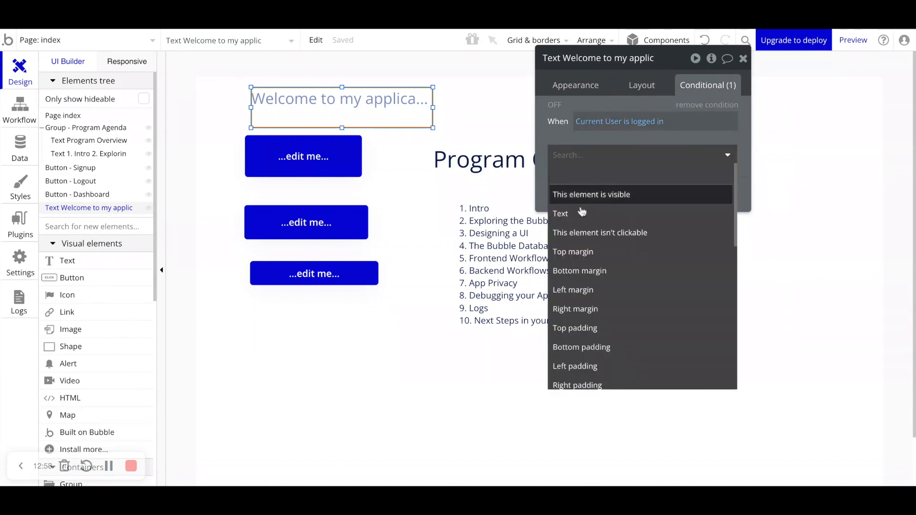
pyautogui.click(581, 213)
pyautogui.tripleClick(621, 168)
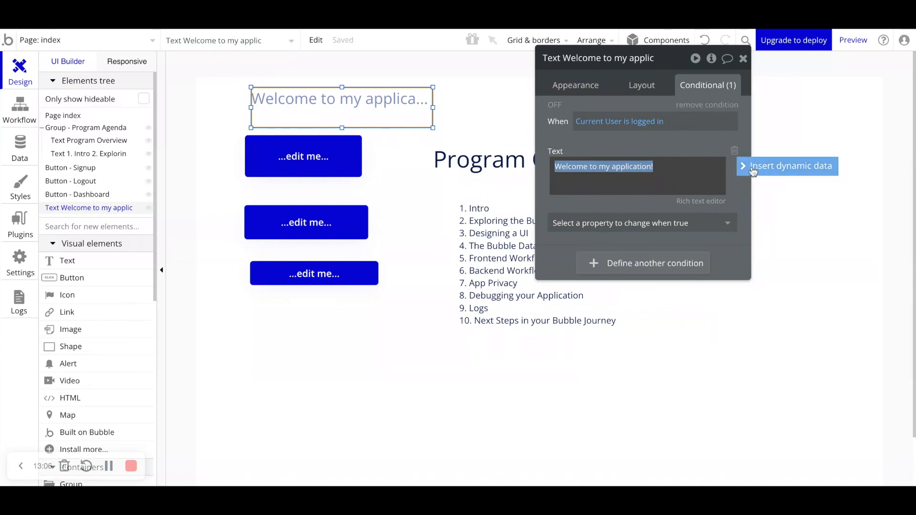
pyautogui.click(787, 166)
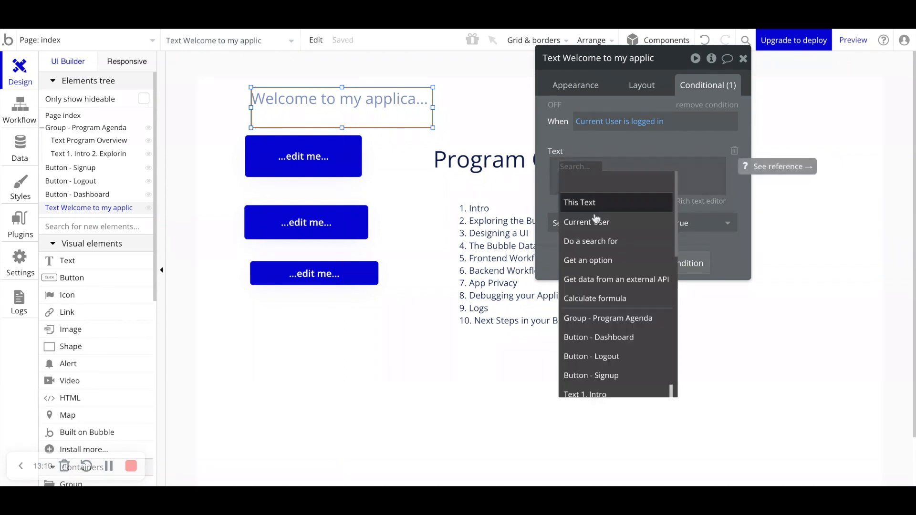
pyautogui.click(578, 222)
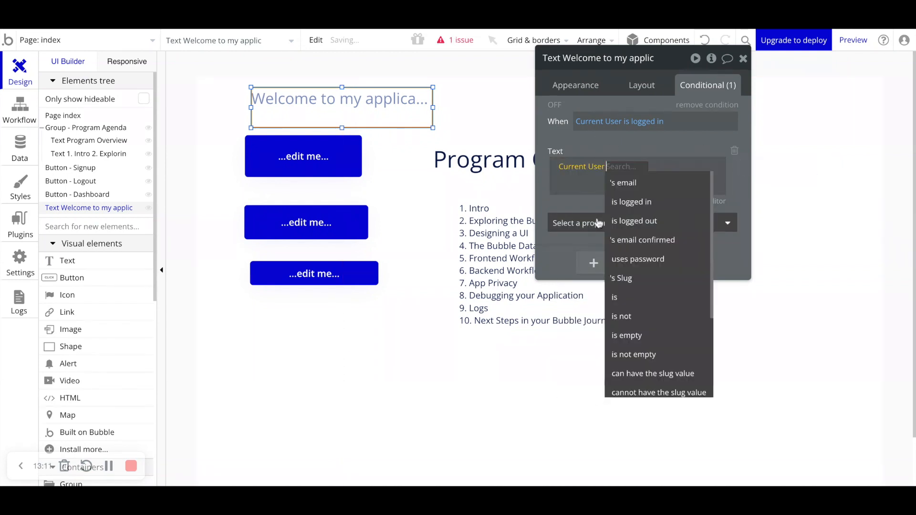
pyautogui.click(632, 184)
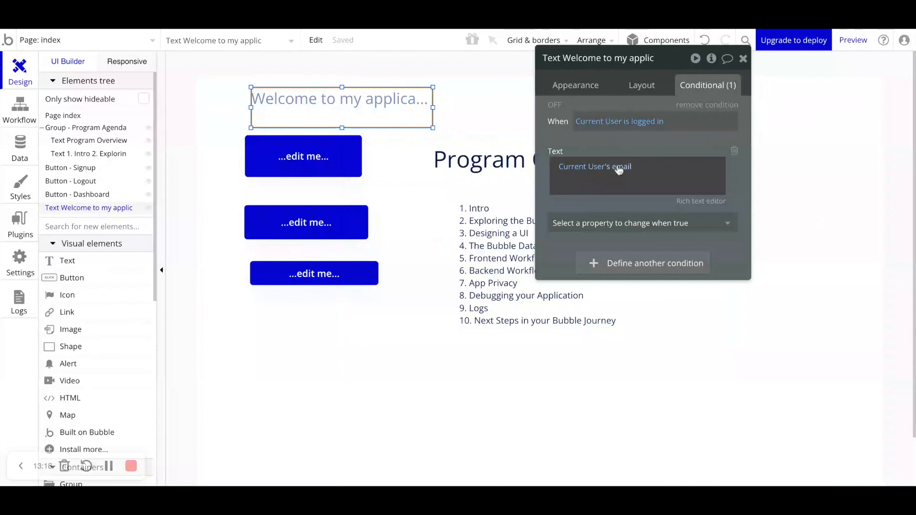
# Preview the welcome text's condition on and off, compare its default text with the conditional text, and close the element's properties.
pyautogui.click(554, 105)
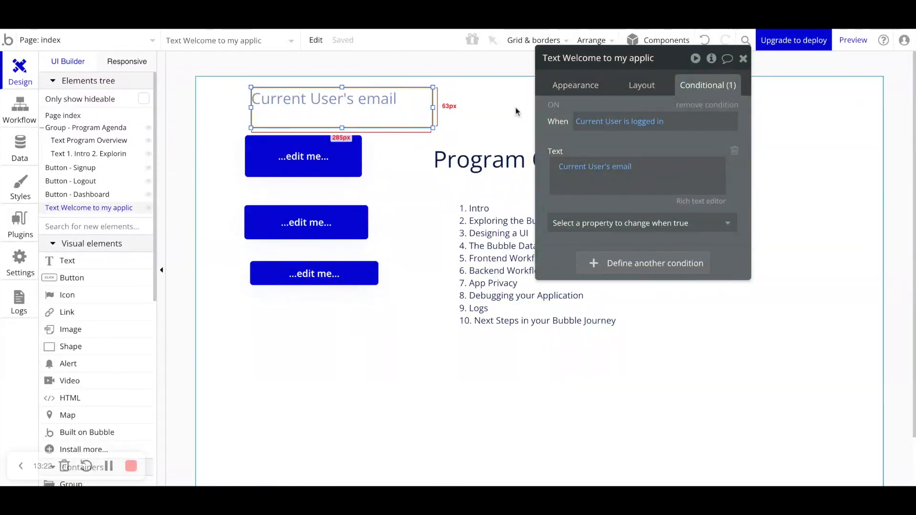
pyautogui.click(554, 105)
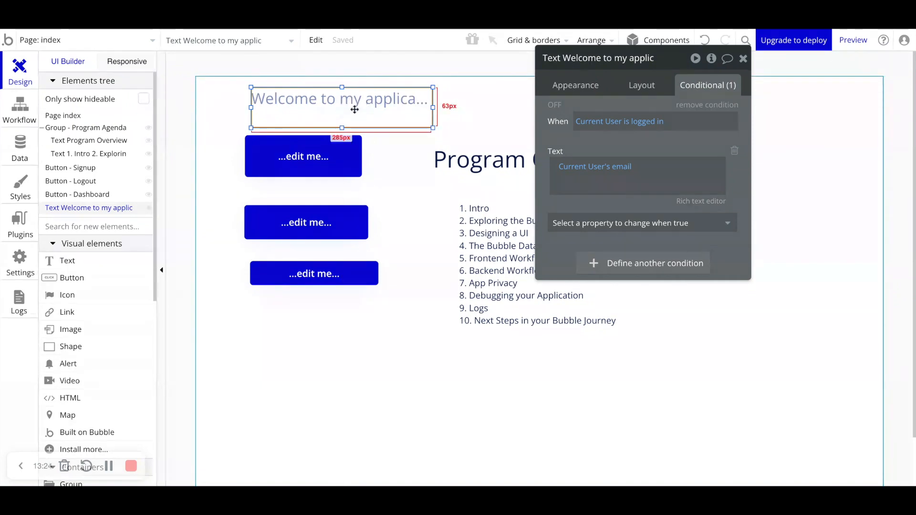
pyautogui.click(582, 92)
pyautogui.click(620, 133)
pyautogui.tripleClick(610, 119)
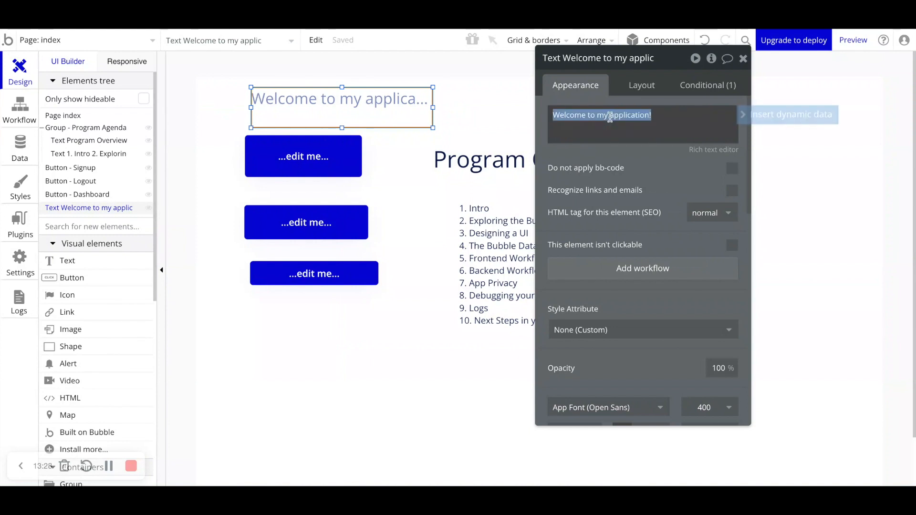
pyautogui.click(706, 86)
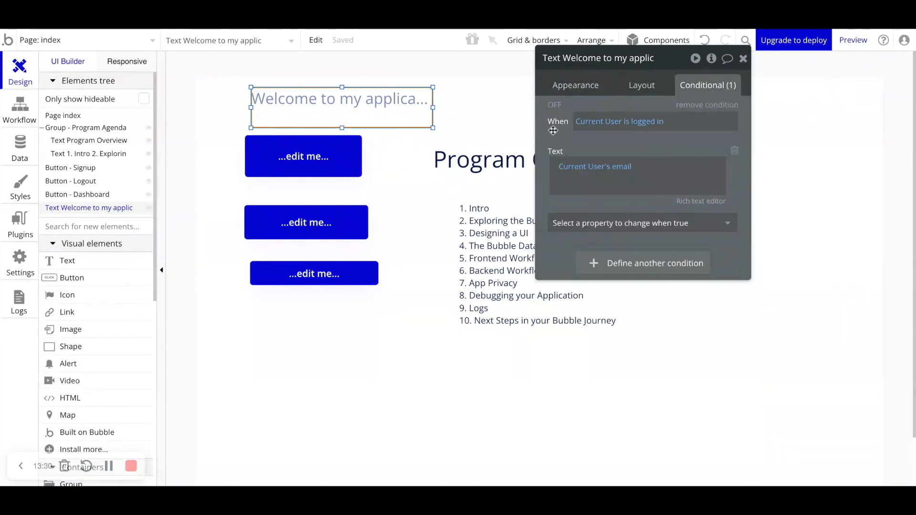
pyautogui.moveTo(633, 167)
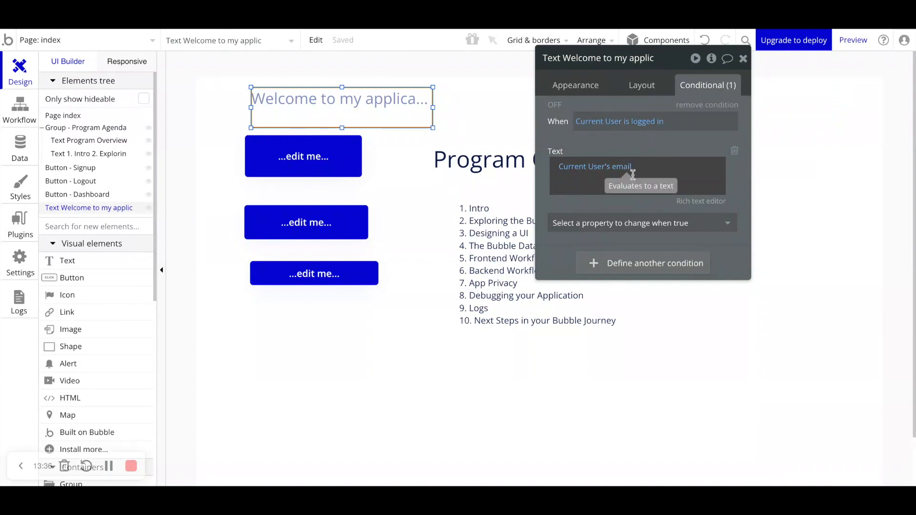
pyautogui.moveTo(578, 143)
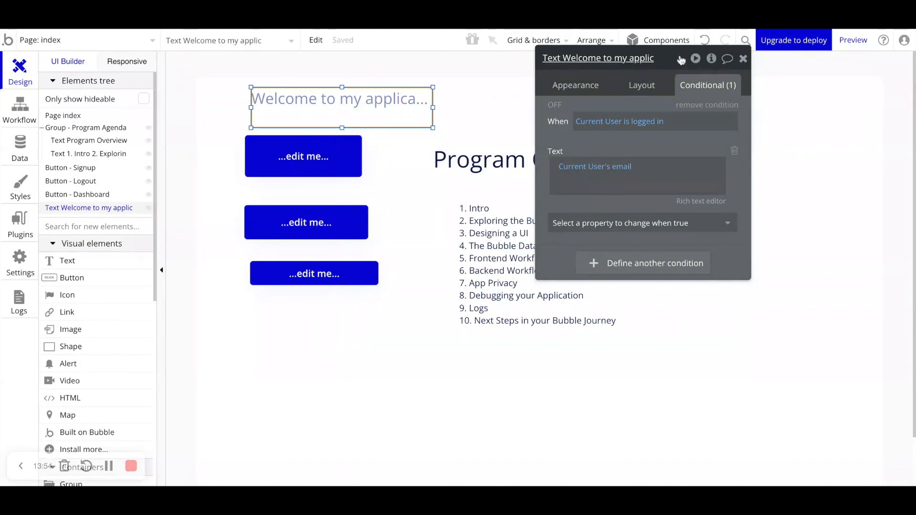
pyautogui.moveTo(681, 57); pyautogui.dragTo(653, 71)
pyautogui.click(715, 71)
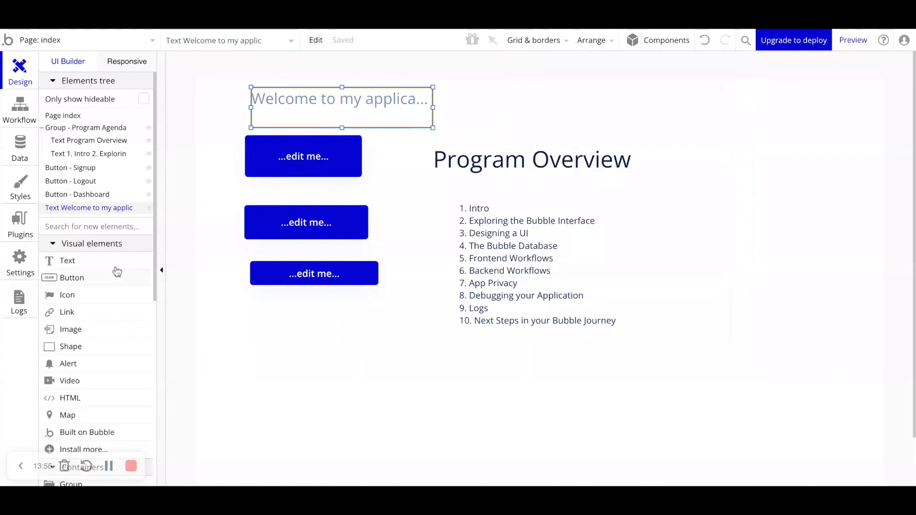
# Move the Program Agenda group to the right and slightly down on the page, with its heading and agenda list inside it.
pyautogui.scroll(-3, 106, 338)
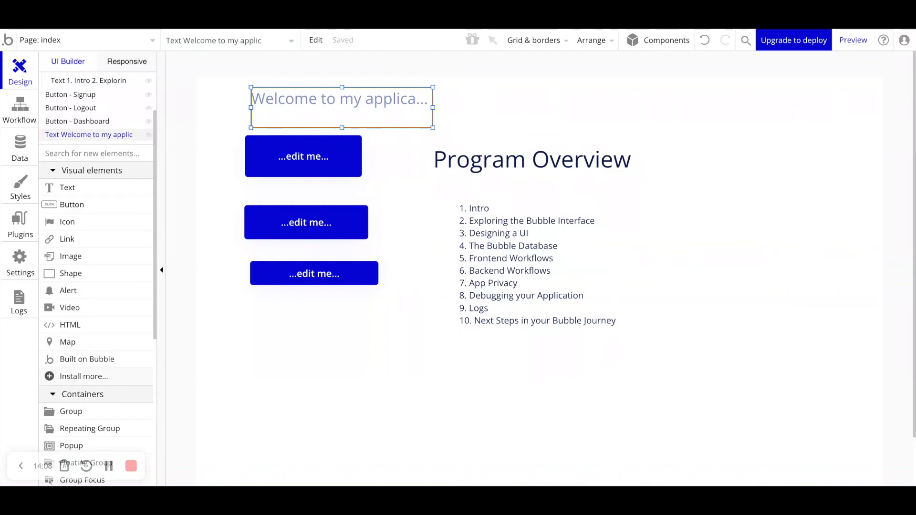
pyautogui.scroll(-4, 96, 277)
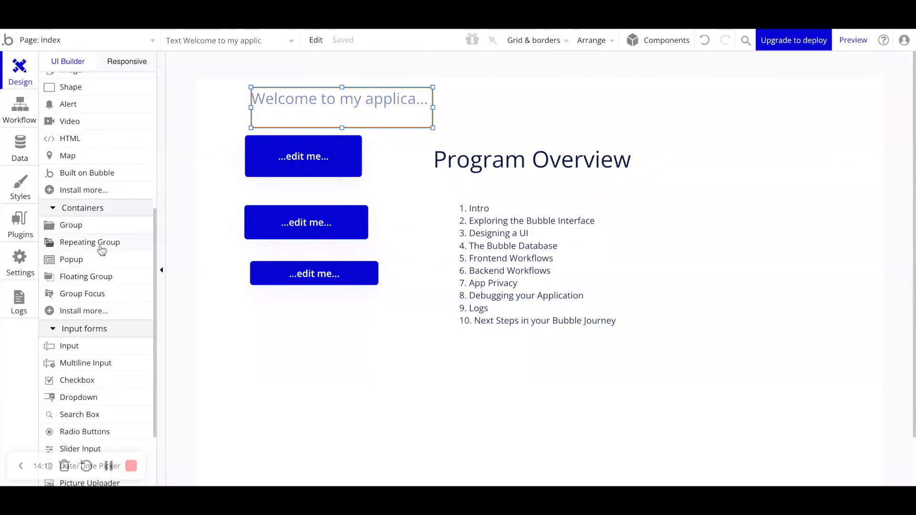
pyautogui.moveTo(101, 251)
pyautogui.click(421, 195)
pyautogui.moveTo(403, 187)
pyautogui.mouseDown()
pyautogui.moveTo(476, 198)
pyautogui.moveTo(473, 246)
pyautogui.moveTo(471, 225)
pyautogui.moveTo(473, 238)
pyautogui.moveTo(406, 189)
pyautogui.moveTo(494, 193)
pyautogui.moveTo(494, 210)
pyautogui.moveTo(526, 202)
pyautogui.moveTo(485, 201)
pyautogui.moveTo(522, 204)
pyautogui.moveTo(650, 272)
pyautogui.moveTo(628, 293)
pyautogui.moveTo(543, 280)
pyautogui.mouseUp()
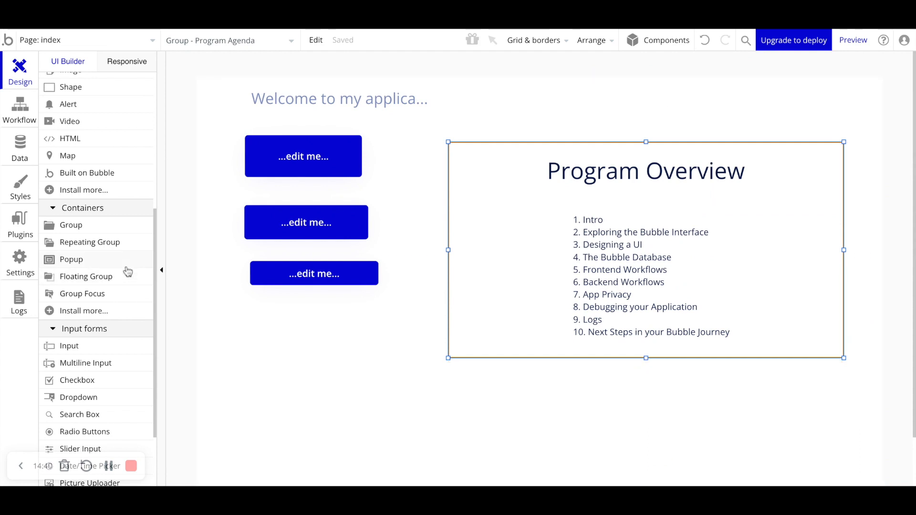
# Inspect the Program Agenda group's conditional settings and those of its Program Overview heading and numbered list.
pyautogui.scroll(5, 95, 258)
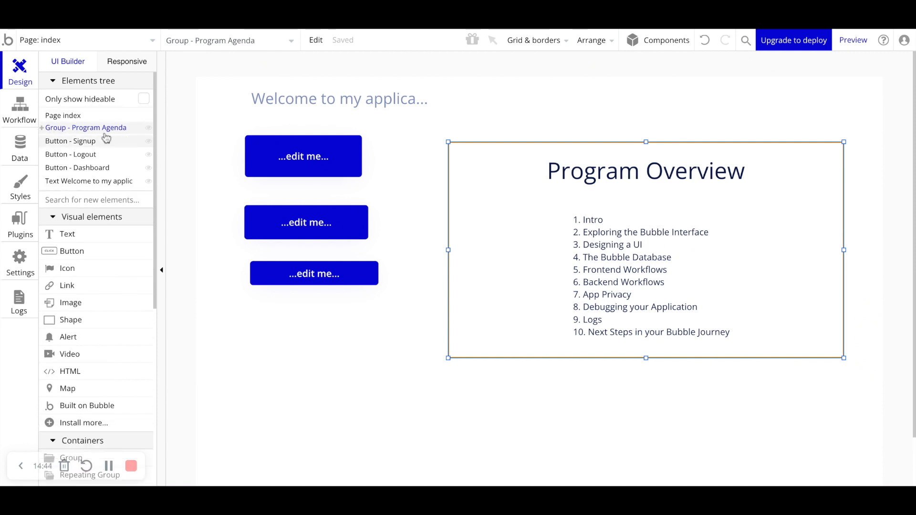
pyautogui.doubleClick(496, 209)
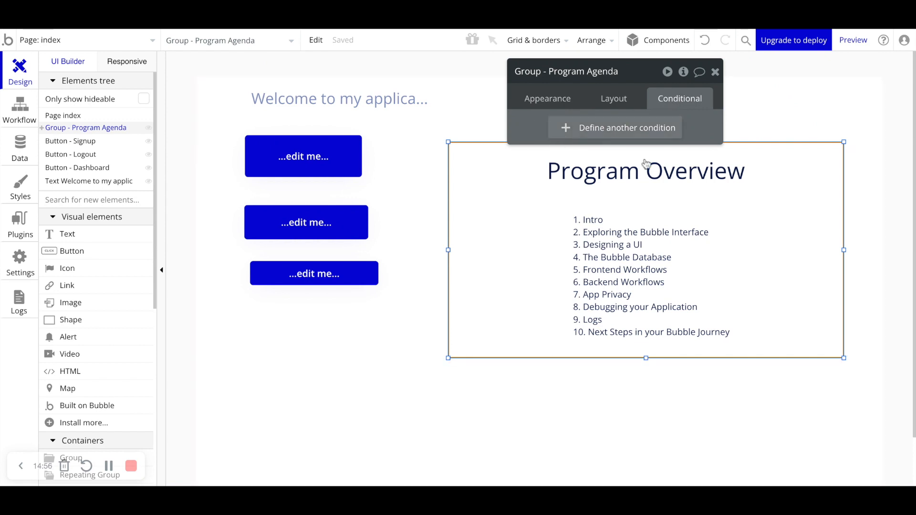
pyautogui.click(577, 179)
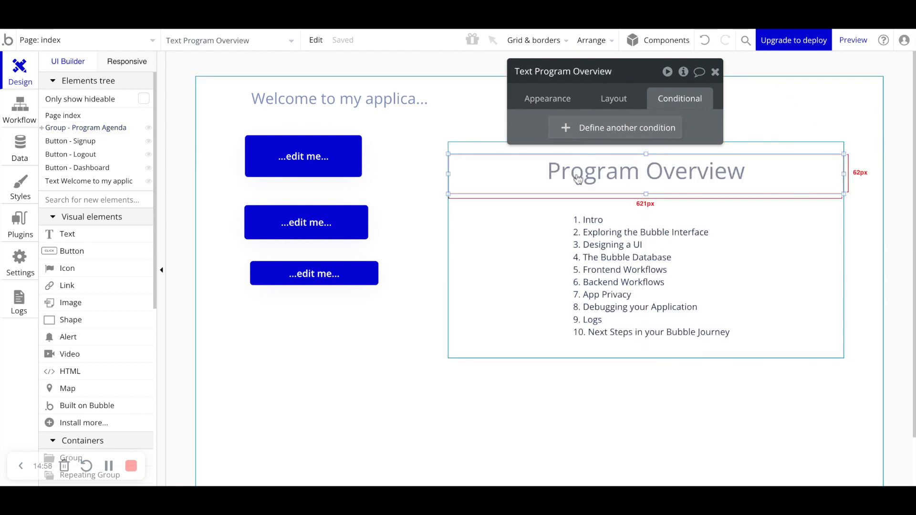
pyautogui.click(612, 248)
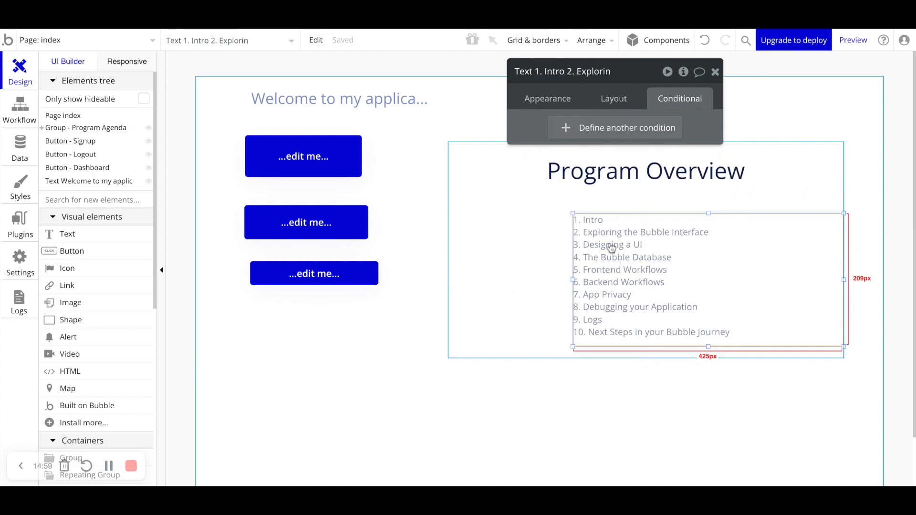
pyautogui.click(506, 227)
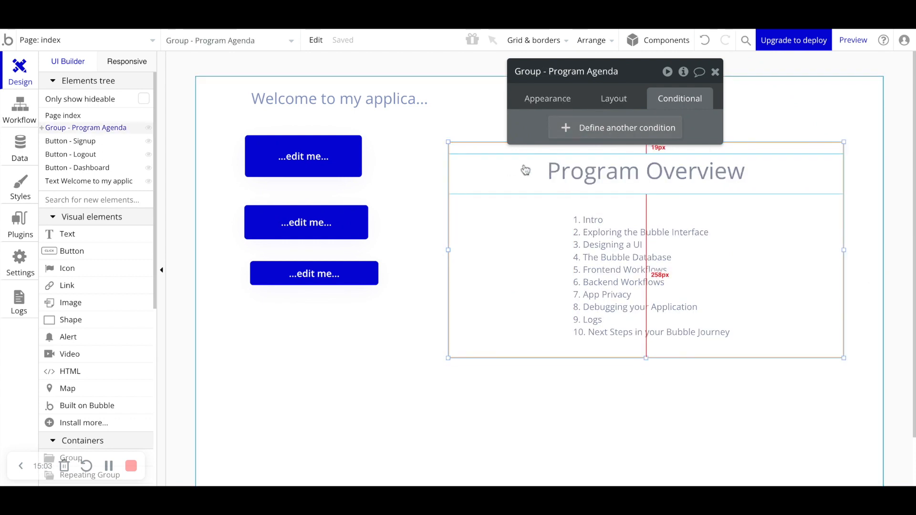
# Add a condition to the Program Agenda group that turns off "This element is visible" when Current User is logged in.
pyautogui.click(578, 129)
pyautogui.click(560, 136)
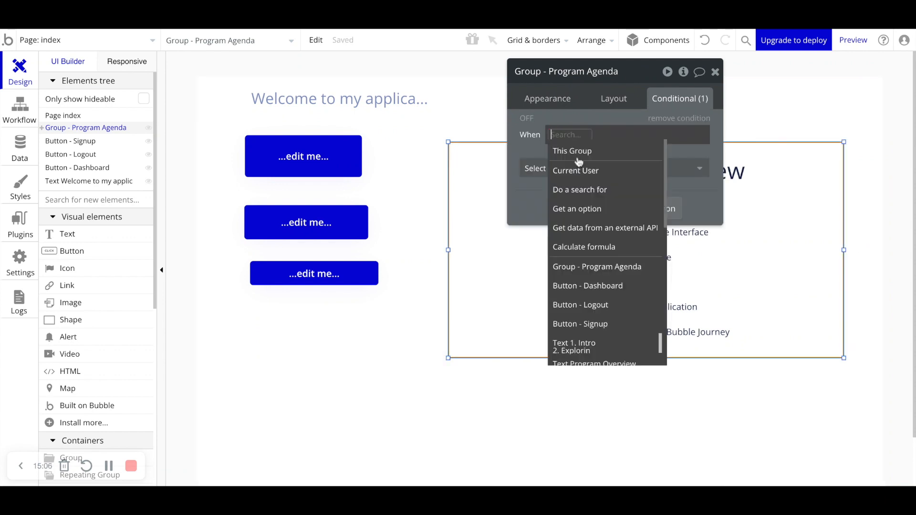
pyautogui.click(589, 172)
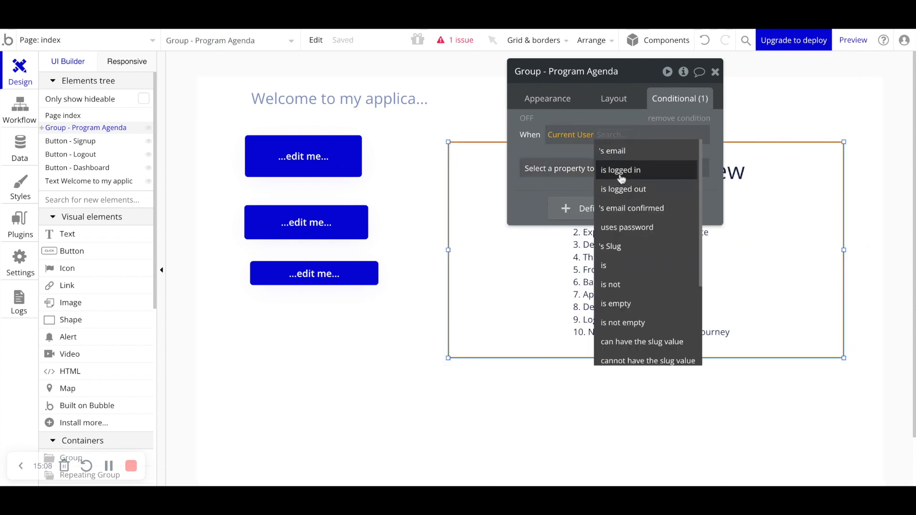
pyautogui.click(620, 172)
pyautogui.click(591, 172)
pyautogui.click(575, 208)
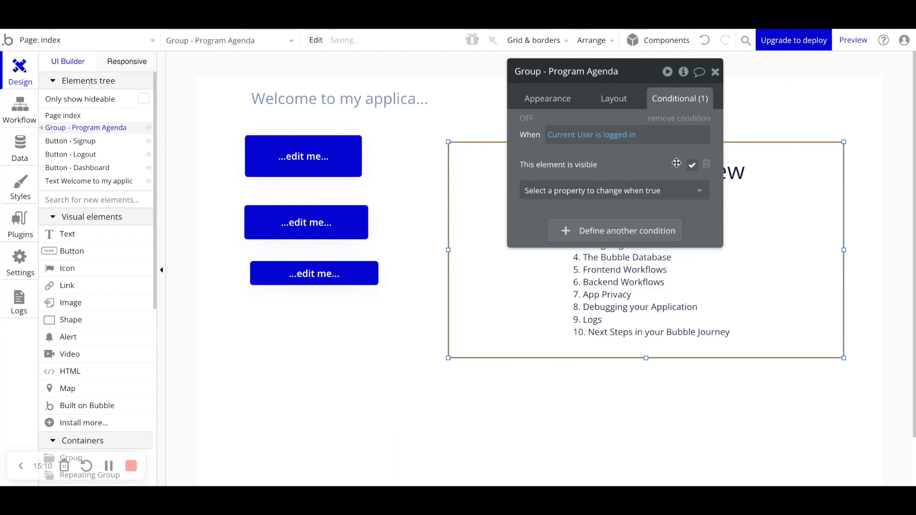
pyautogui.moveTo(684, 166); pyautogui.dragTo(526, 192)
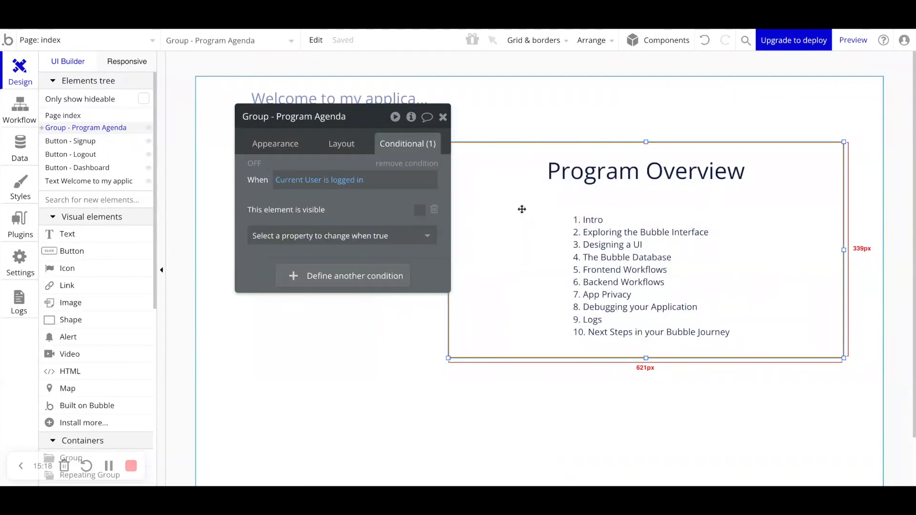
# Check the conditional settings of the heading and agenda list against those of their parent Program Agenda group.
pyautogui.click(556, 182)
pyautogui.click(596, 262)
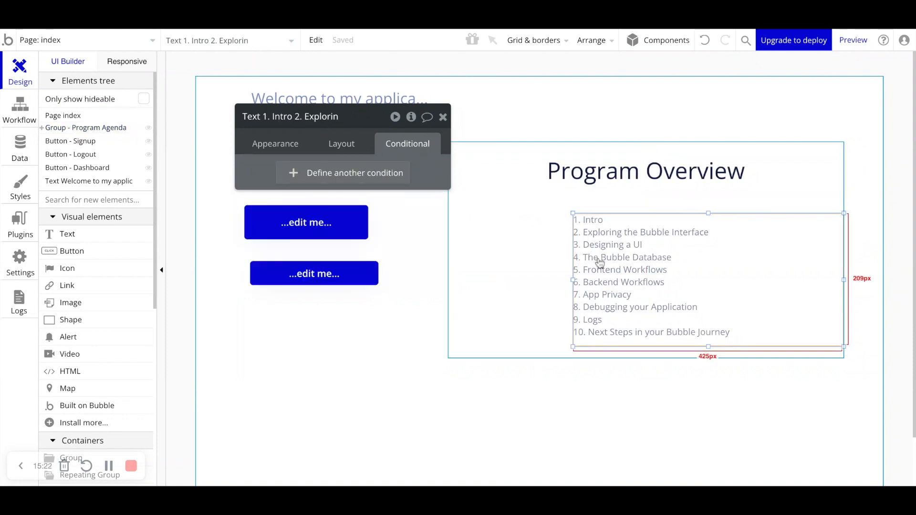
pyautogui.click(505, 268)
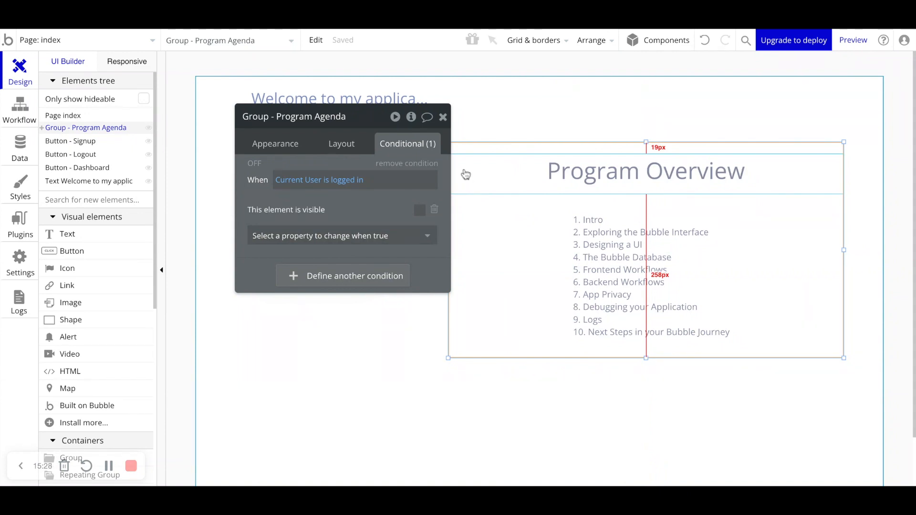
# Draw a Floating Group about 567 px wide across the upper part of the index page.
pyautogui.scroll(-5, 117, 347)
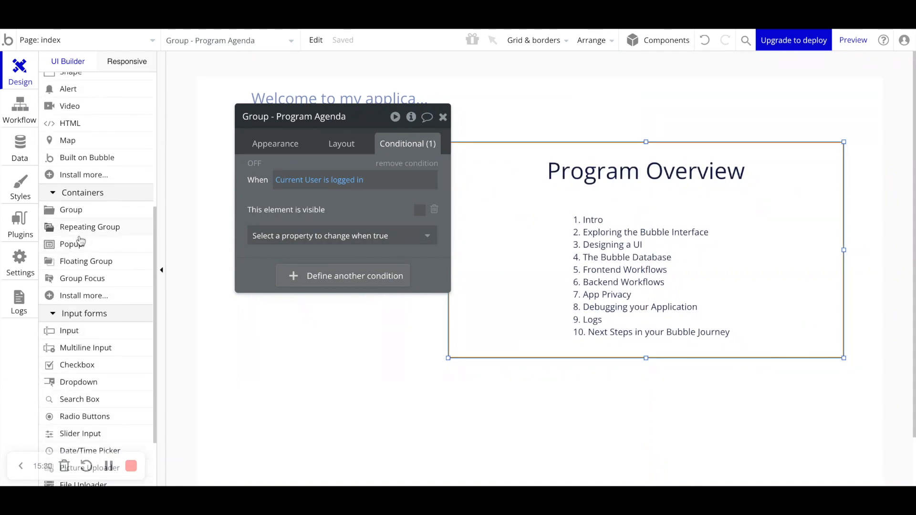
pyautogui.moveTo(89, 227)
pyautogui.moveTo(97, 249)
pyautogui.moveTo(82, 267)
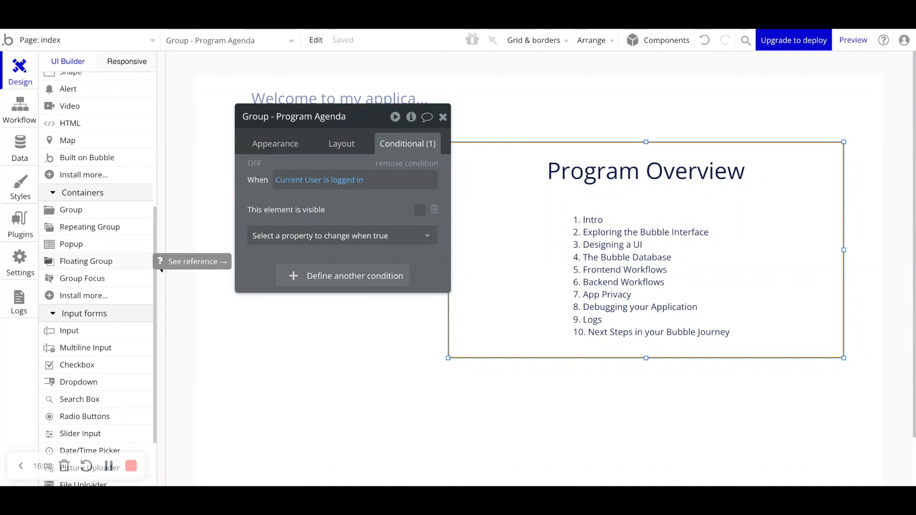
pyautogui.click(82, 262)
pyautogui.moveTo(252, 144)
pyautogui.mouseDown()
pyautogui.moveTo(603, 219)
pyautogui.moveTo(593, 220)
pyautogui.mouseUp()
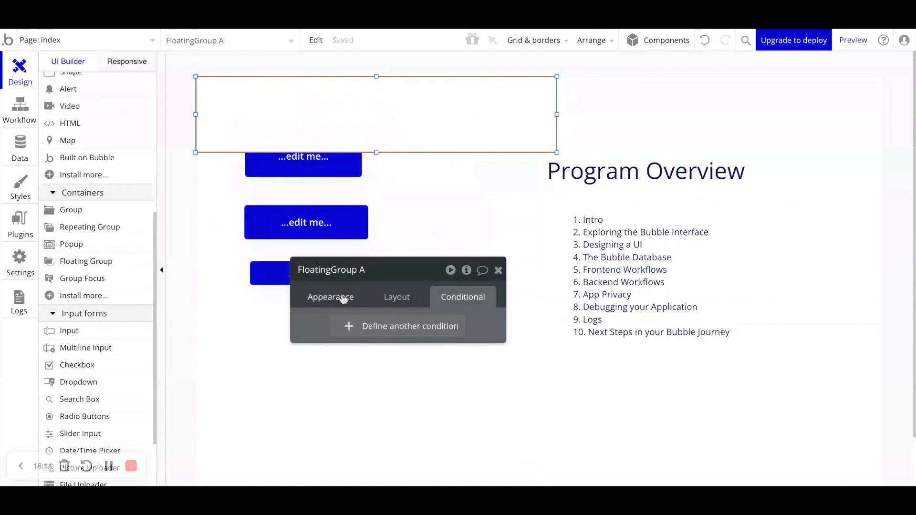
# Set the floating group to float vertically relative to Bottom and view its placement on the page.
pyautogui.click(345, 297)
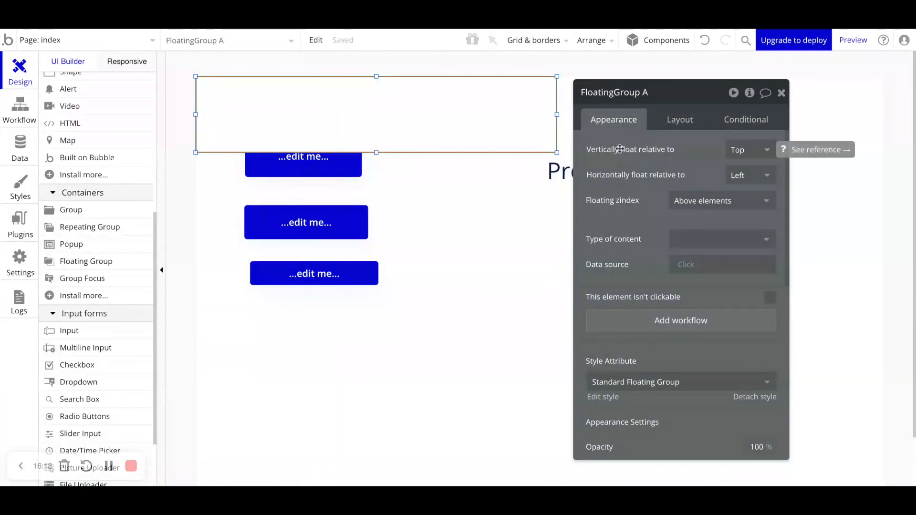
pyautogui.click(739, 151)
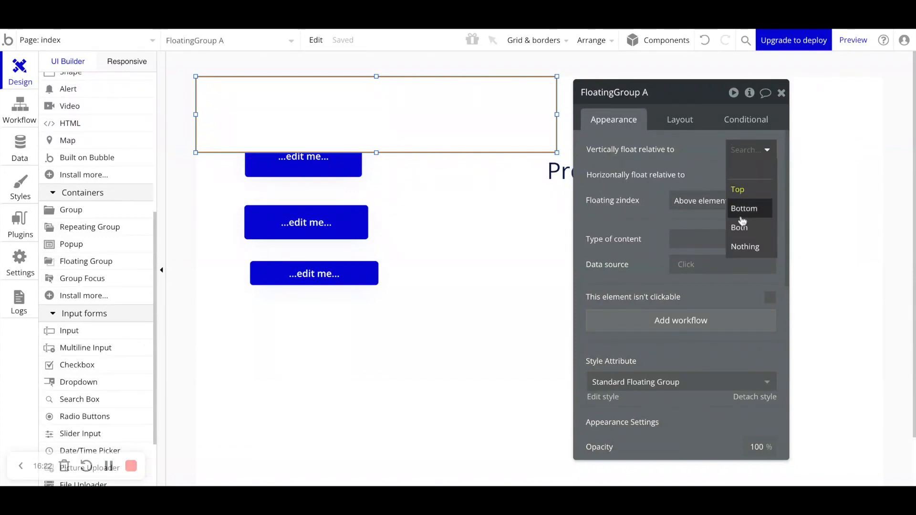
pyautogui.click(750, 214)
pyautogui.scroll(-2, 385, 214)
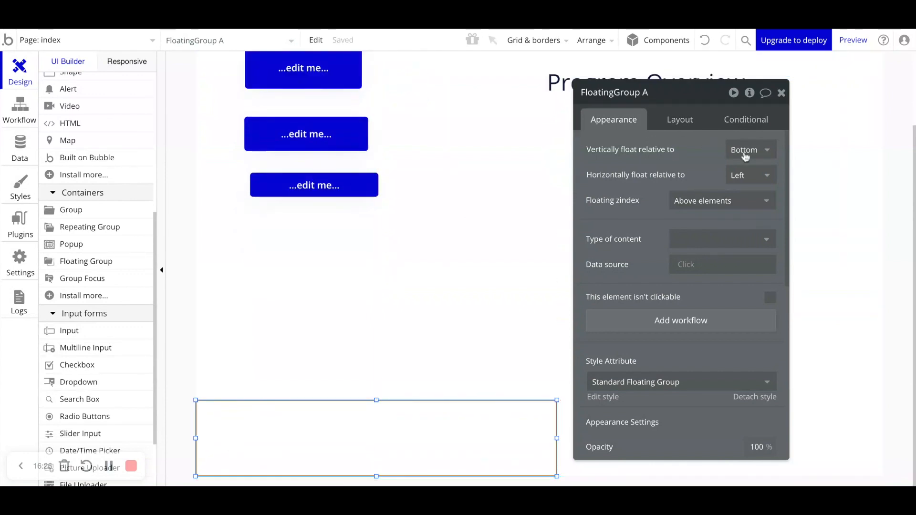
# Try Both as the floating group's vertical float reference and set it back to Top.
pyautogui.click(741, 150)
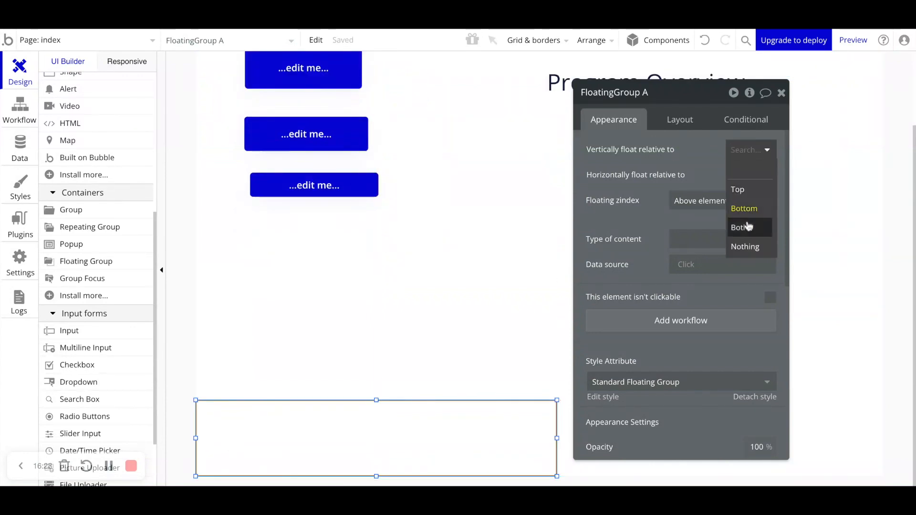
pyautogui.click(740, 227)
pyautogui.scroll(1, 336, 195)
pyautogui.scroll(1, 336, 195)
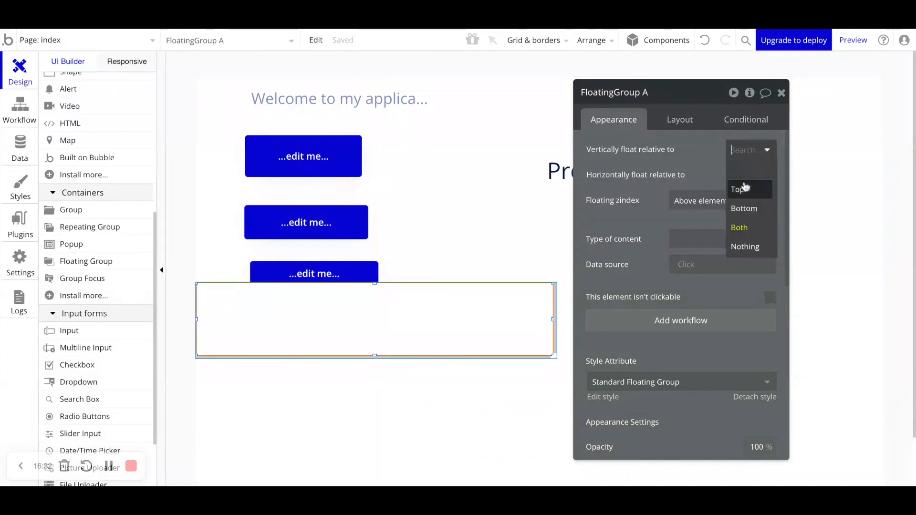
pyautogui.click(740, 186)
pyautogui.moveTo(255, 111); pyautogui.dragTo(265, 110)
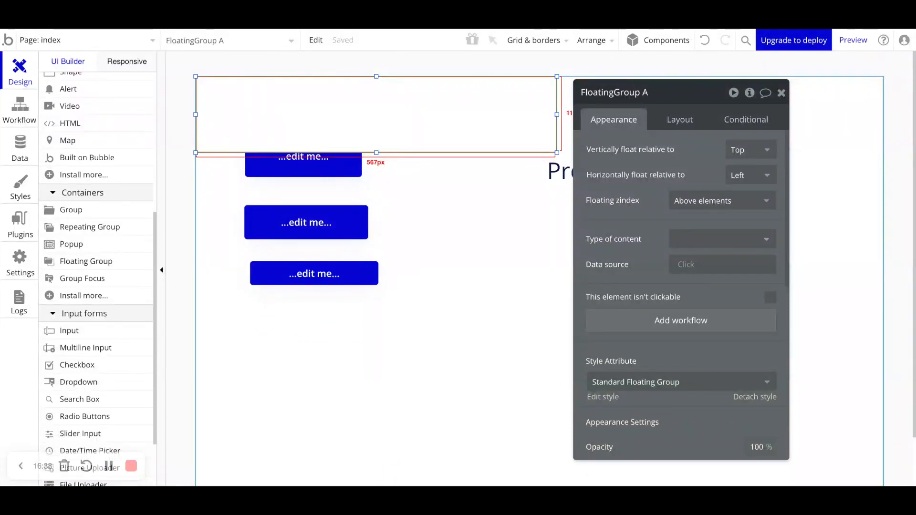
# Delete the floating group from the index page.
pyautogui.scroll(-2, 399, 249)
pyautogui.press('Delete')
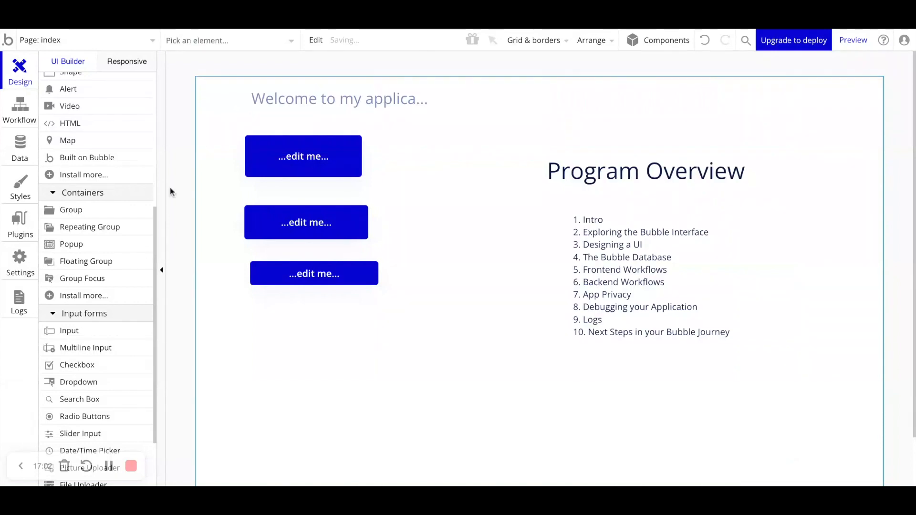
# Draw a Group Focus about 319 px wide and 212 px tall on the index page.
pyautogui.scroll(-3, 129, 200)
pyautogui.scroll(1, 133, 221)
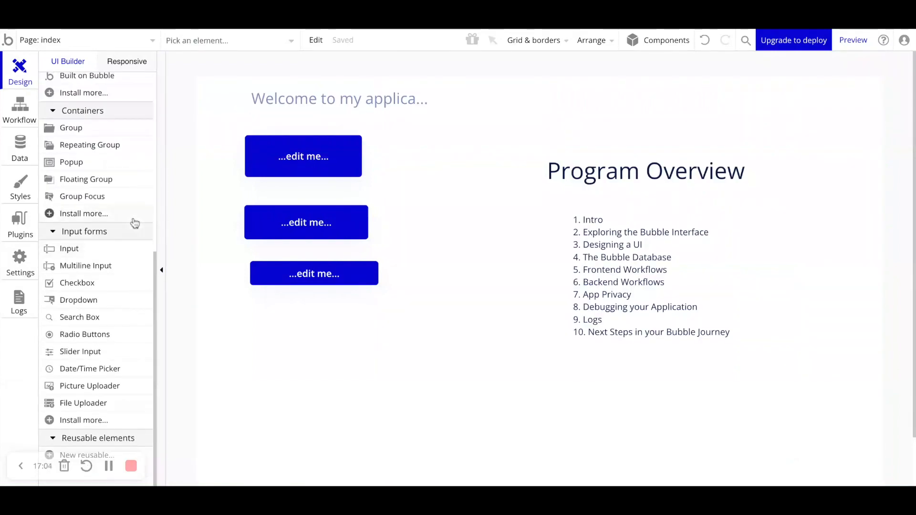
pyautogui.click(86, 199)
pyautogui.moveTo(392, 163); pyautogui.dragTo(598, 300)
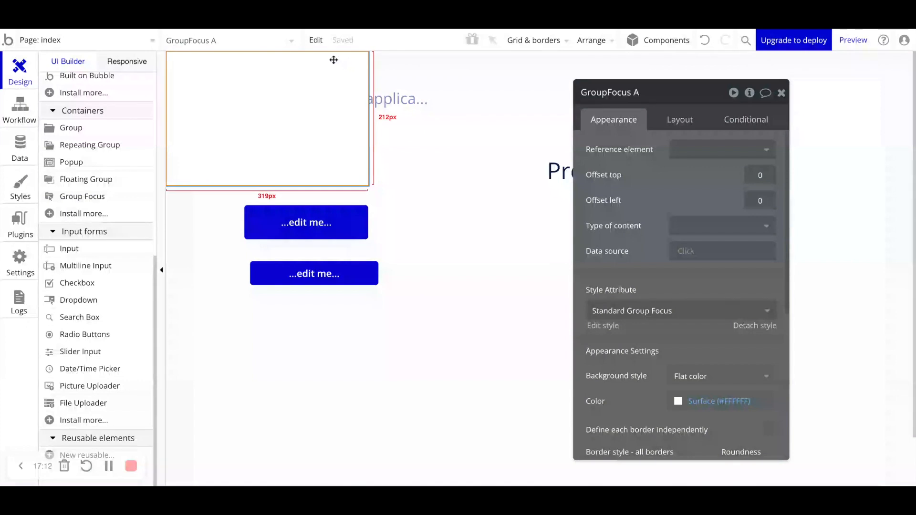
# Try the Program Overview text as the Group Focus's reference element and switch it to the Welcome text.
pyautogui.moveTo(621, 121); pyautogui.dragTo(612, 97)
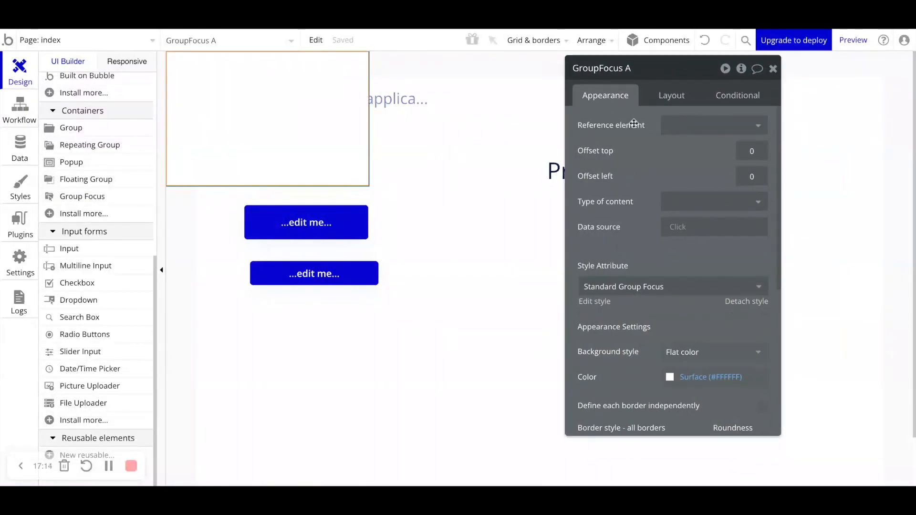
pyautogui.click(667, 125)
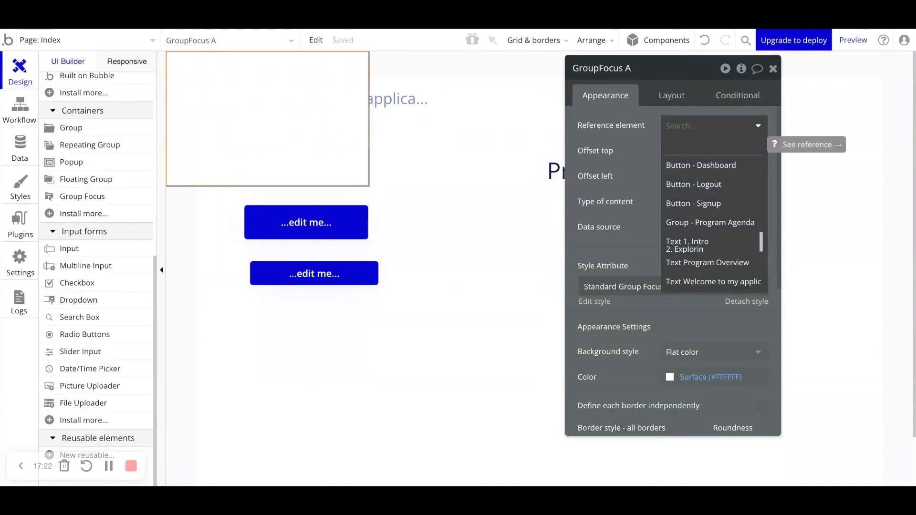
pyautogui.click(699, 263)
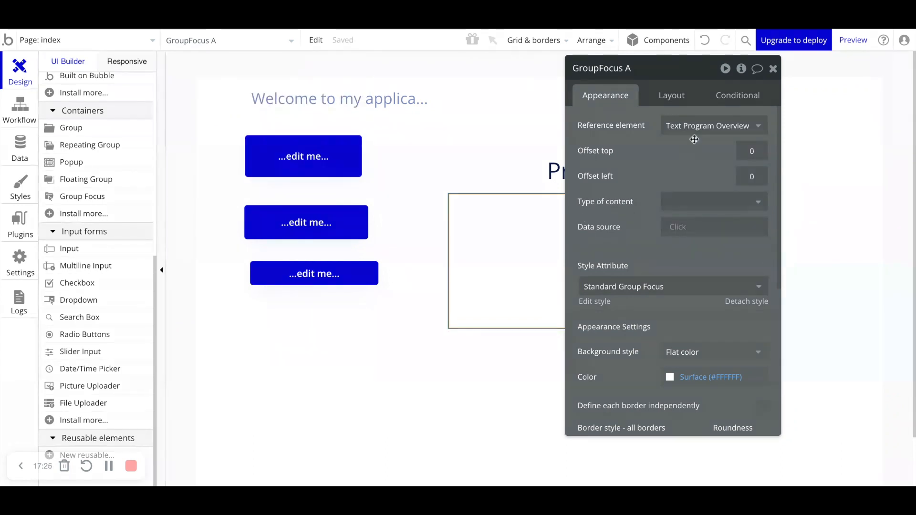
pyautogui.click(703, 127)
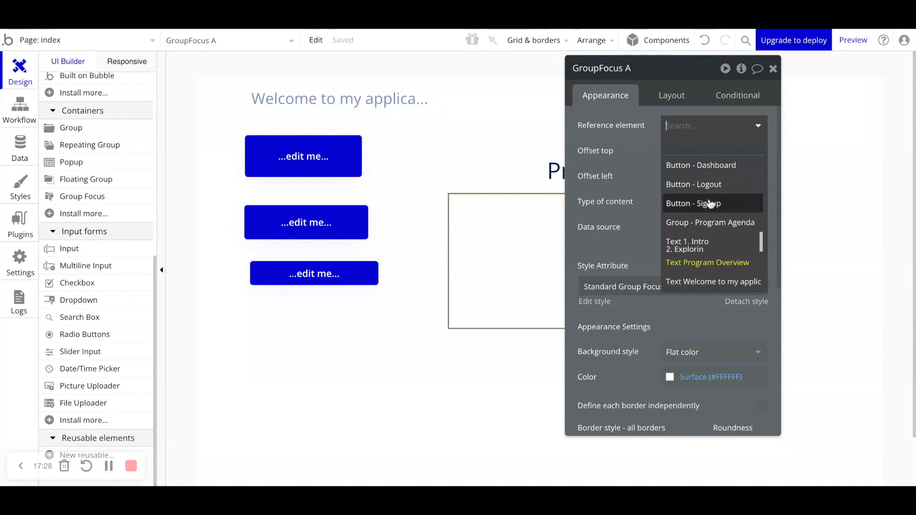
pyautogui.click(711, 282)
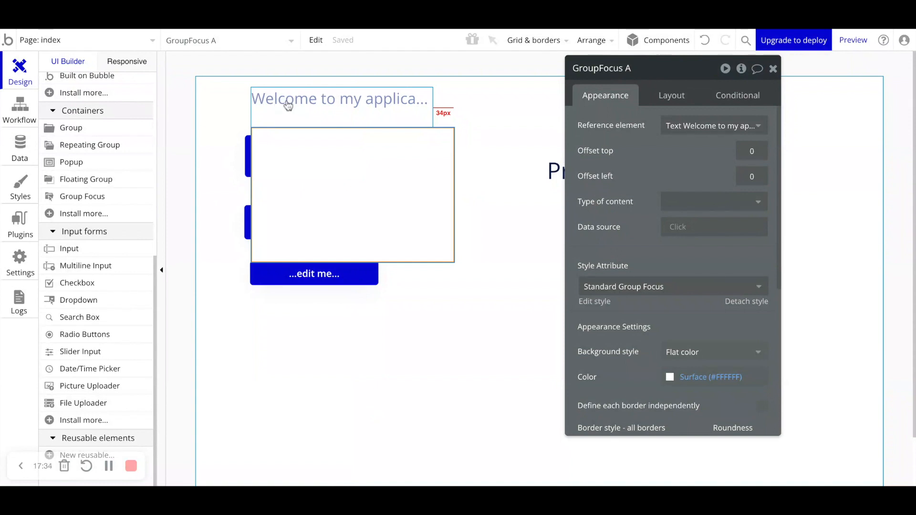
# Try top offsets of -20, -50 and 50 on the Group Focus and delete it from the page.
pyautogui.click(748, 148)
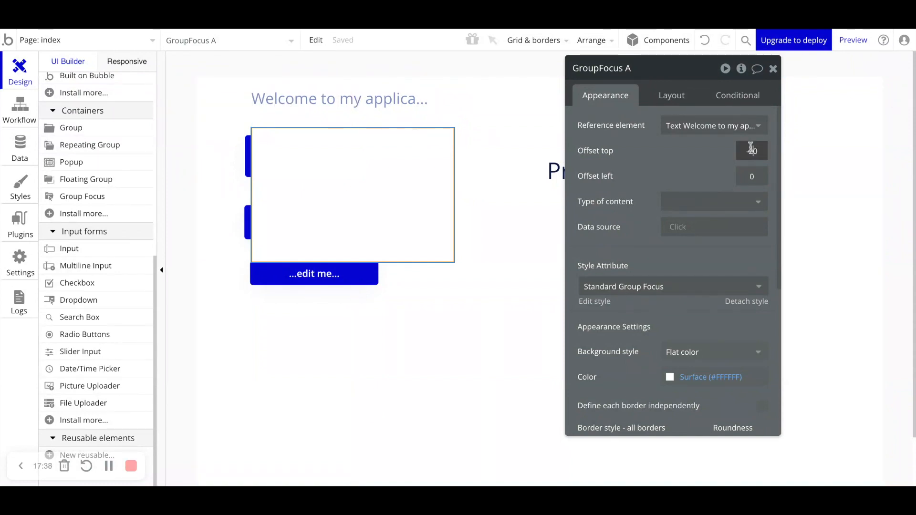
pyautogui.click(711, 157)
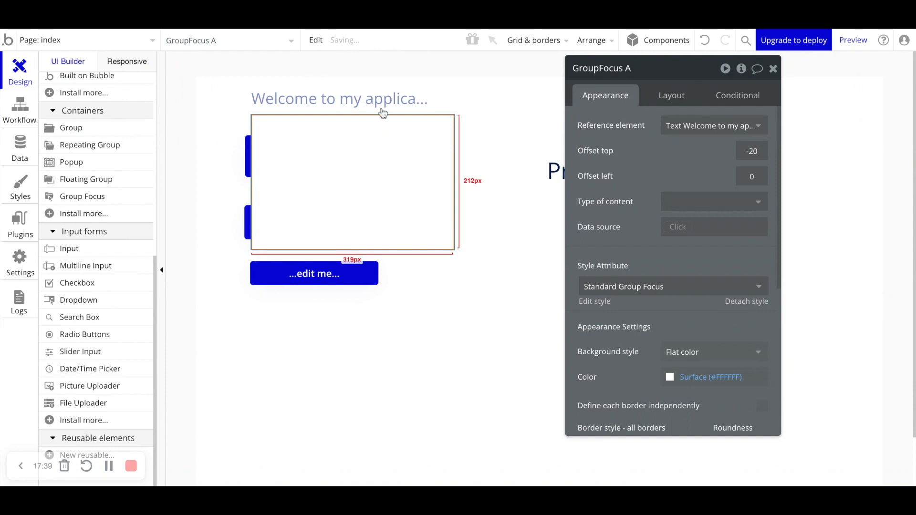
pyautogui.doubleClick(751, 149)
pyautogui.write('50')
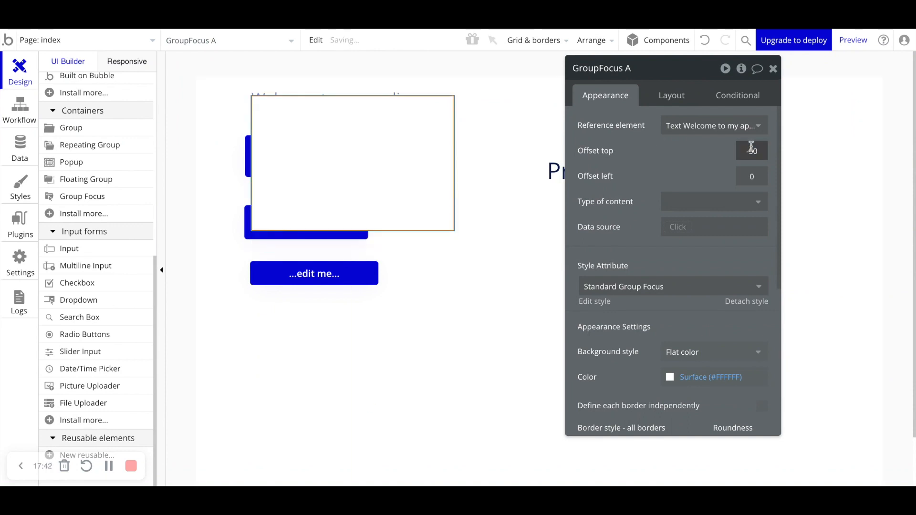
pyautogui.press('BackSpace')
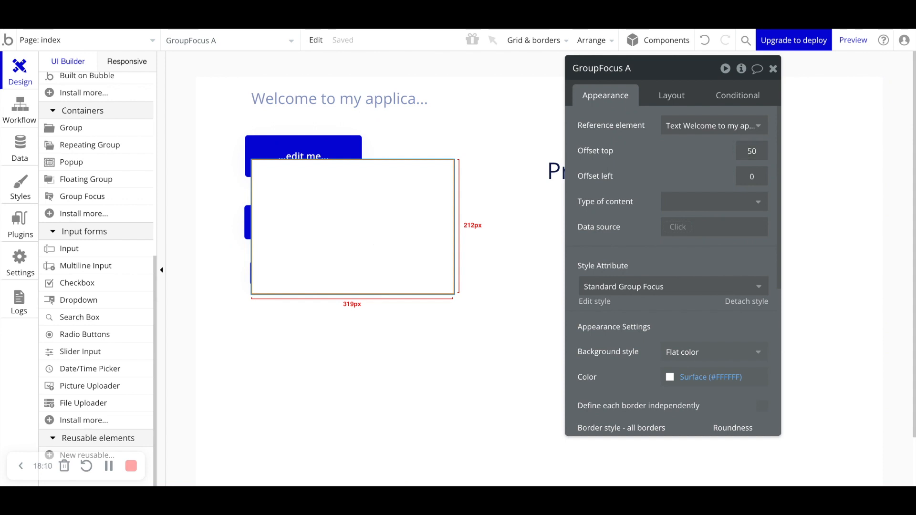
pyautogui.press('Escape')
# Draw an Input about 312 by 58 px below the three buttons and set its placeholder to First Name.
pyautogui.scroll(-1, 99, 299)
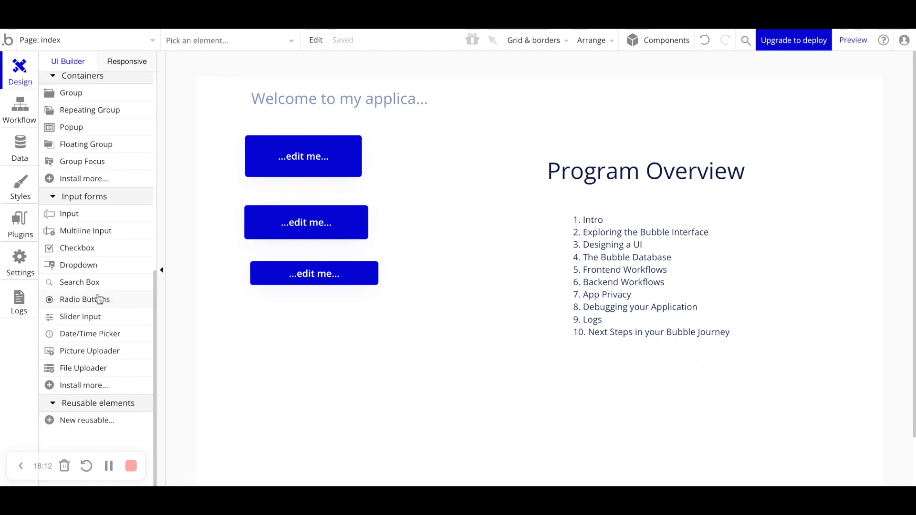
pyautogui.scroll(2, 102, 267)
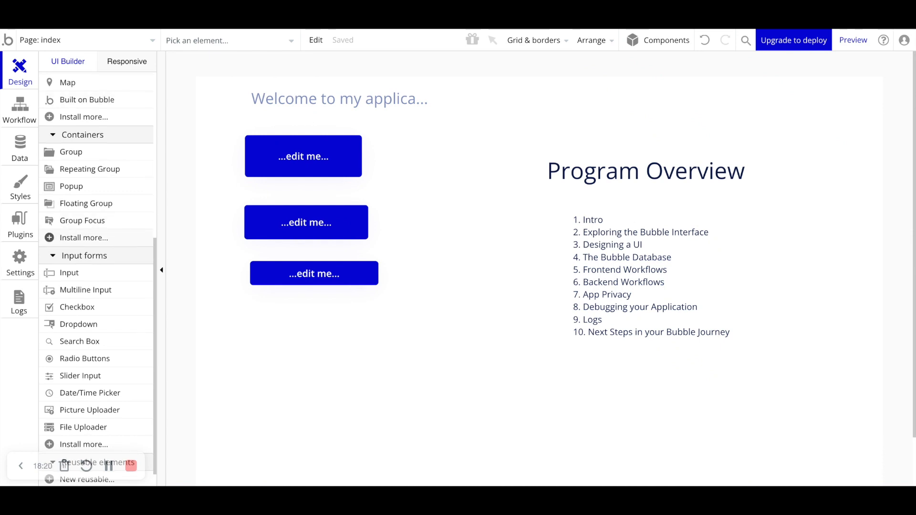
pyautogui.scroll(-2, 68, 238)
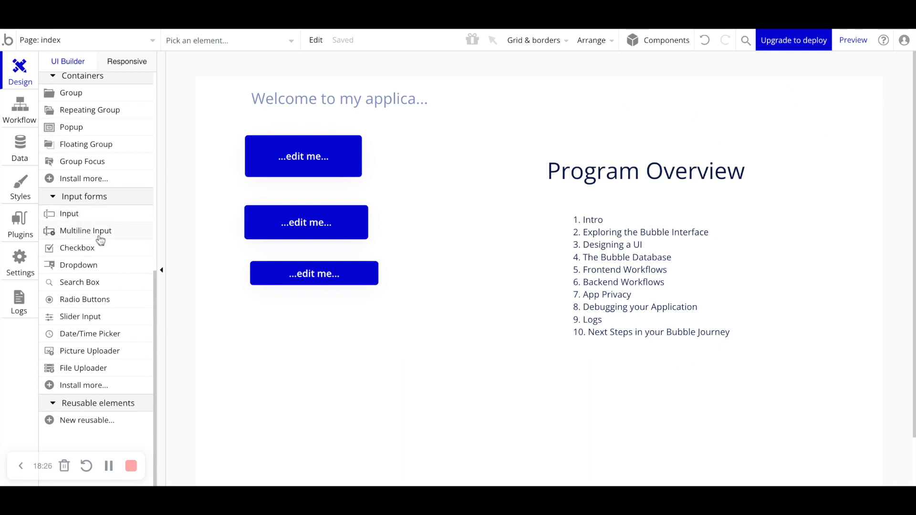
pyautogui.moveTo(101, 240)
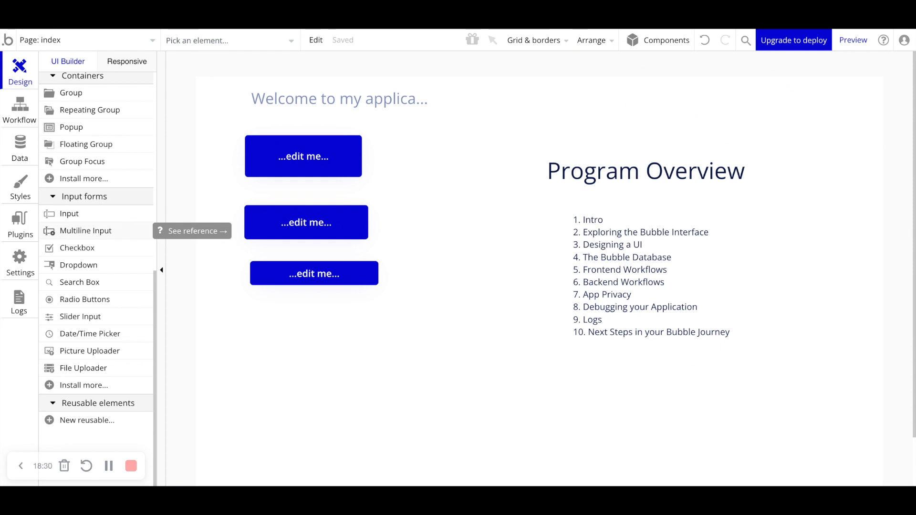
pyautogui.scroll(8, 100, 240)
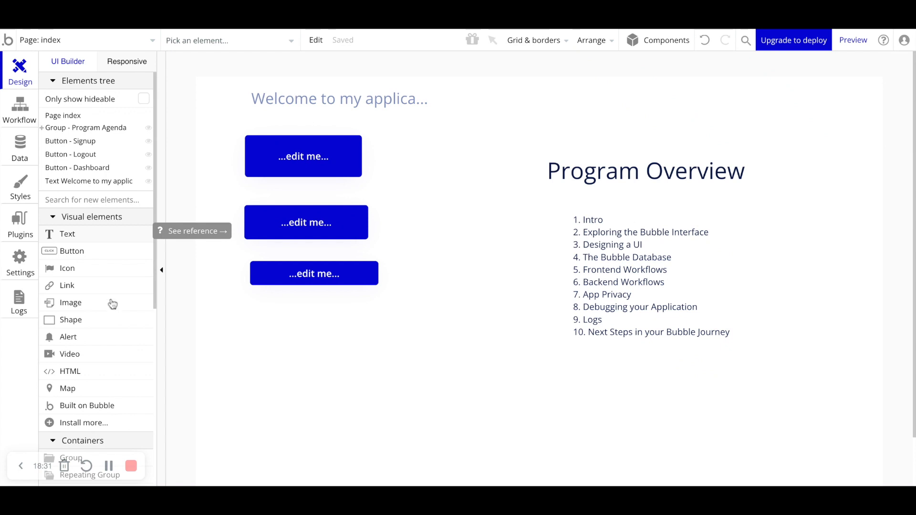
pyautogui.scroll(-7, 99, 306)
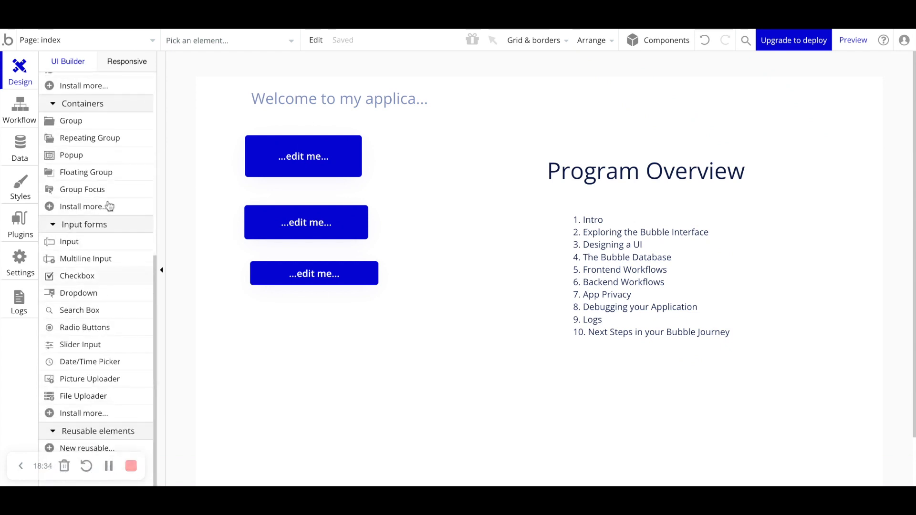
pyautogui.click(88, 241)
pyautogui.moveTo(272, 318); pyautogui.dragTo(470, 356)
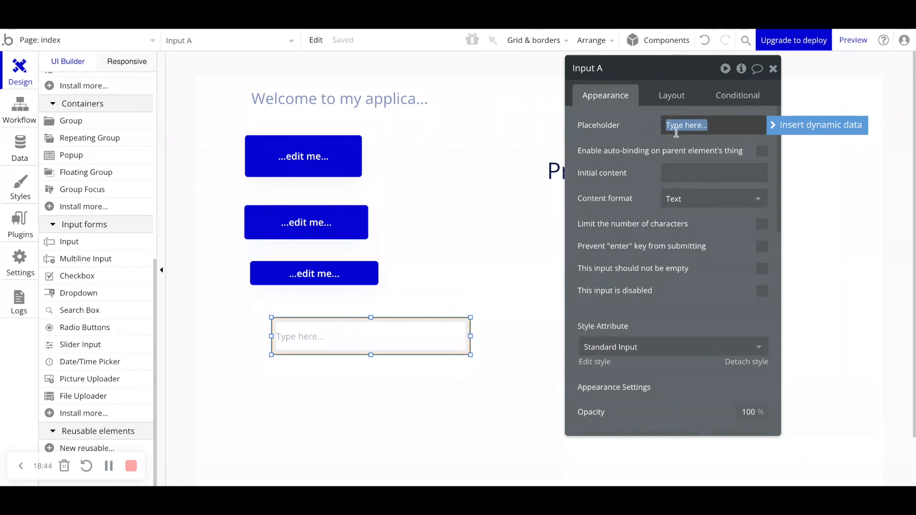
pyautogui.write('First Name')
pyautogui.click(651, 127)
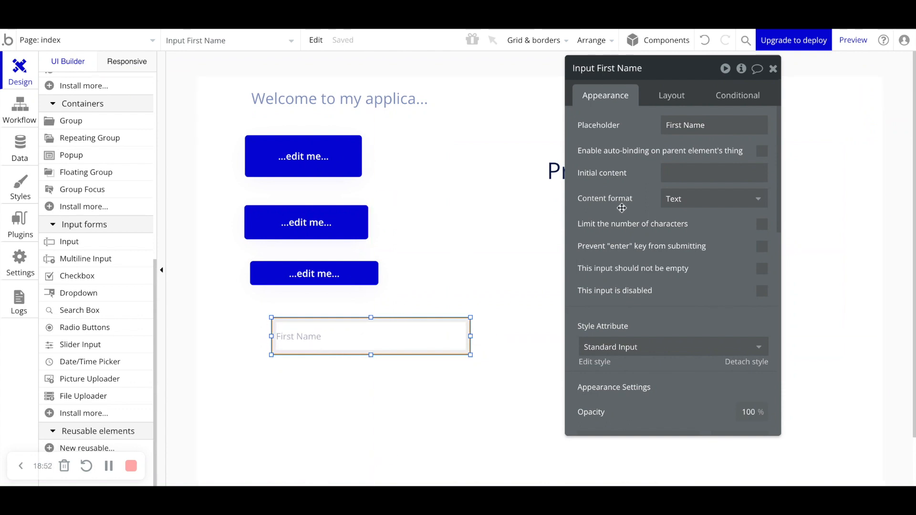
# Try Integer, Text and Email as the content format of the First Name input.
pyautogui.click(680, 205)
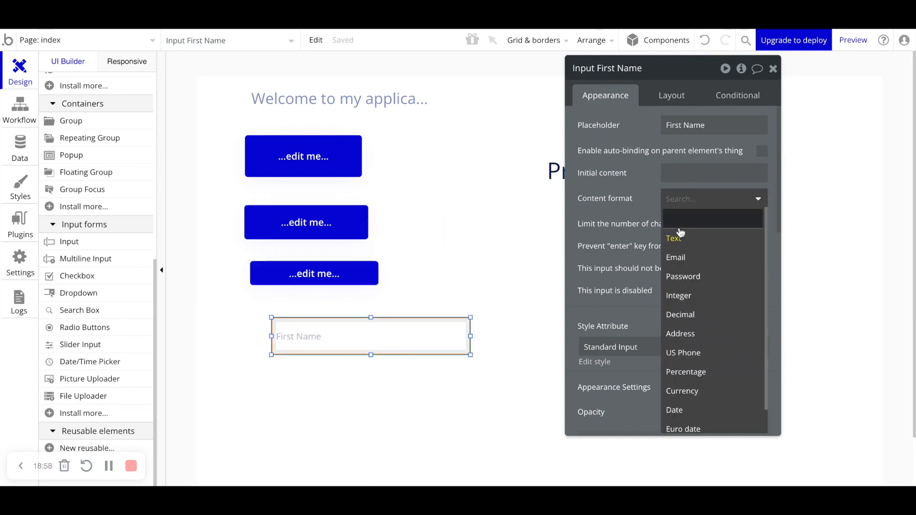
pyautogui.click(688, 297)
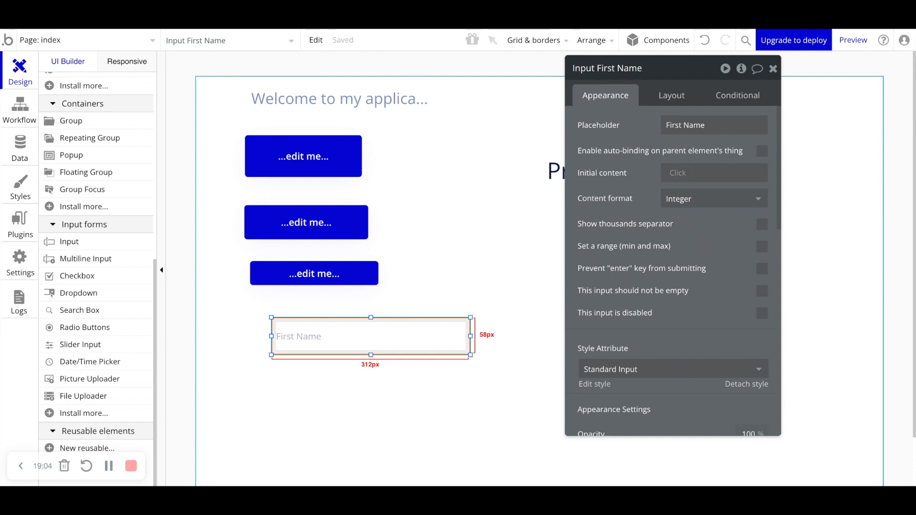
pyautogui.moveTo(696, 198)
pyautogui.click(694, 199)
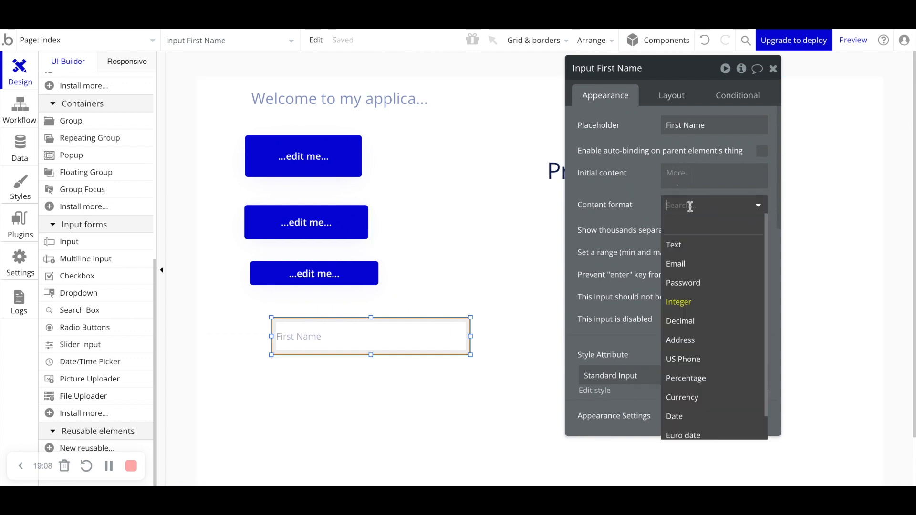
pyautogui.click(681, 242)
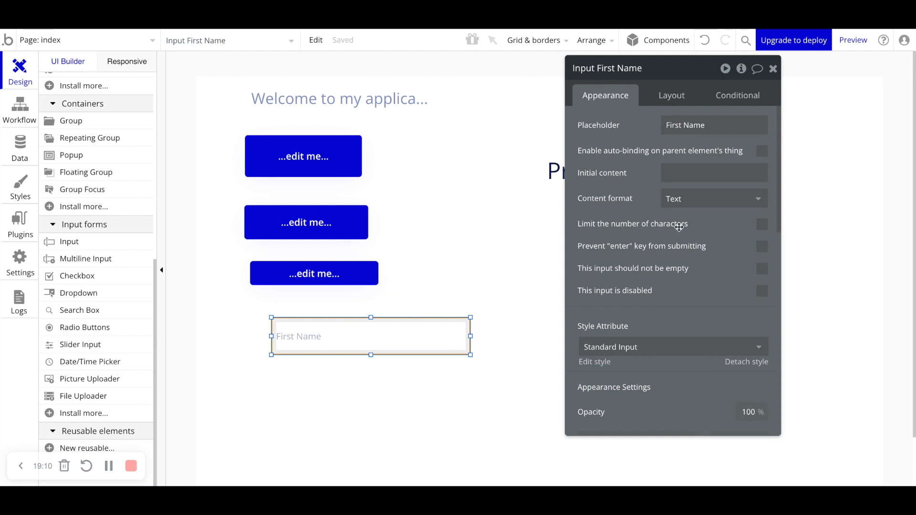
pyautogui.click(677, 200)
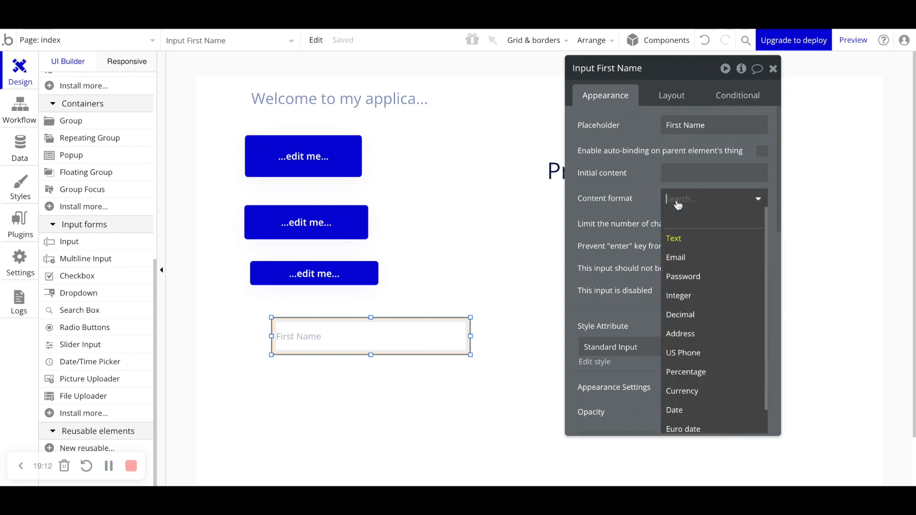
pyautogui.click(694, 266)
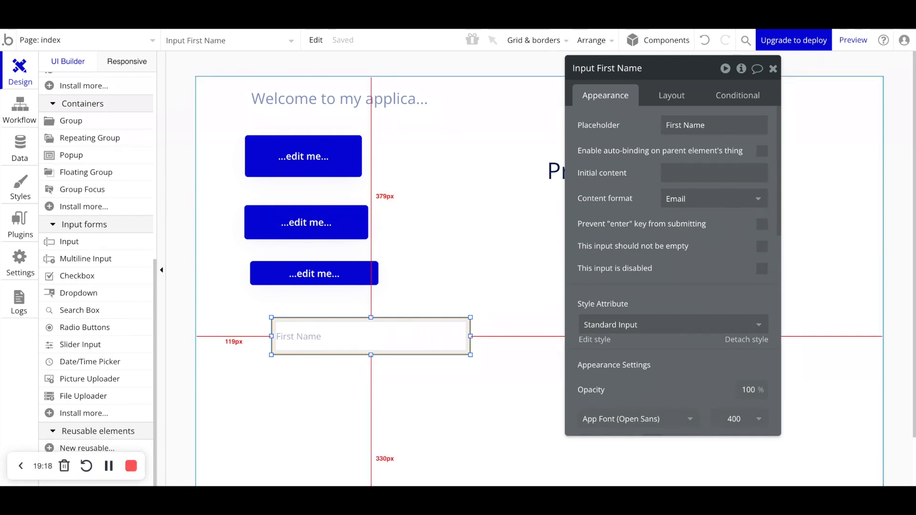
# Set the input's content format to Password and change its placeholder to Password.
pyautogui.click(677, 205)
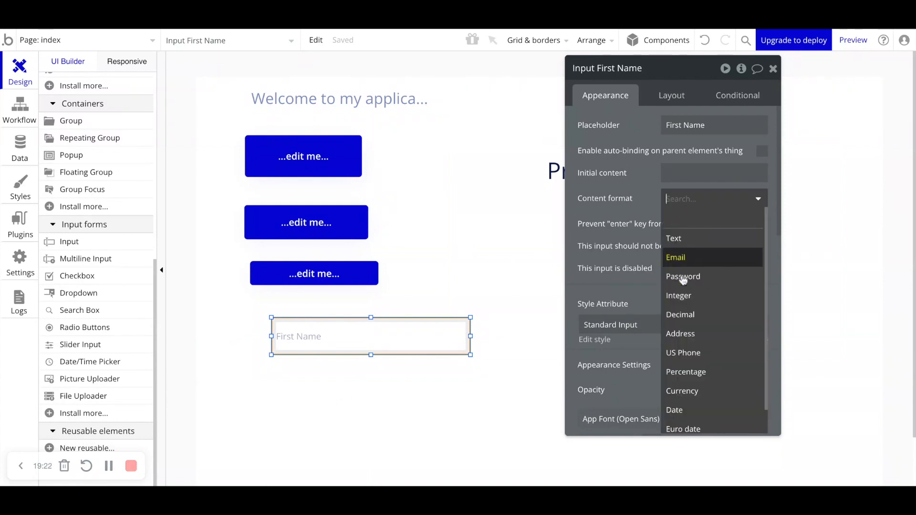
pyautogui.click(683, 278)
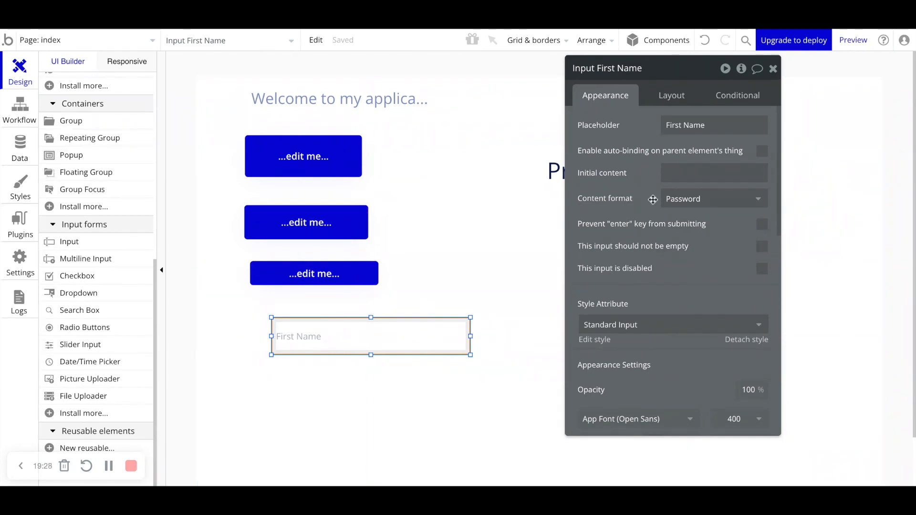
pyautogui.click(689, 122)
pyautogui.write('Password')
pyautogui.click(658, 124)
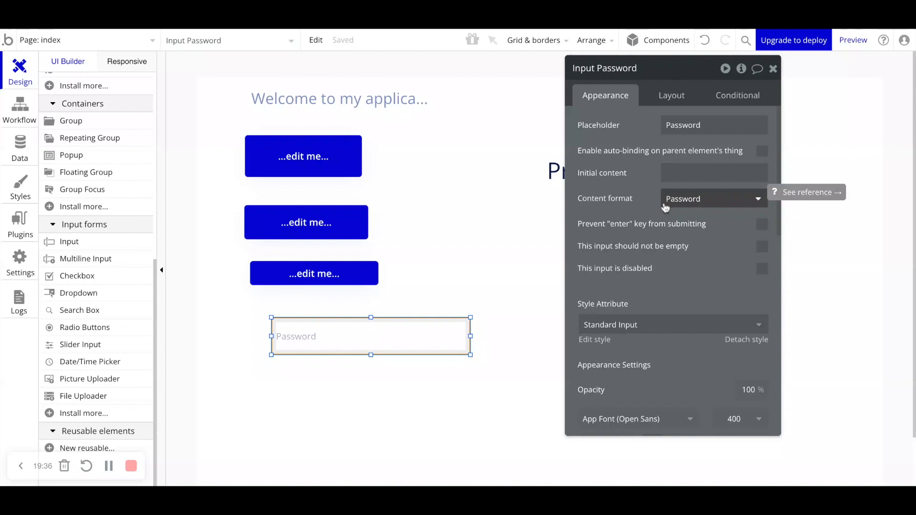
# Look through the available content formats, keep Password, and mark the input as one that should not be empty.
pyautogui.click(668, 203)
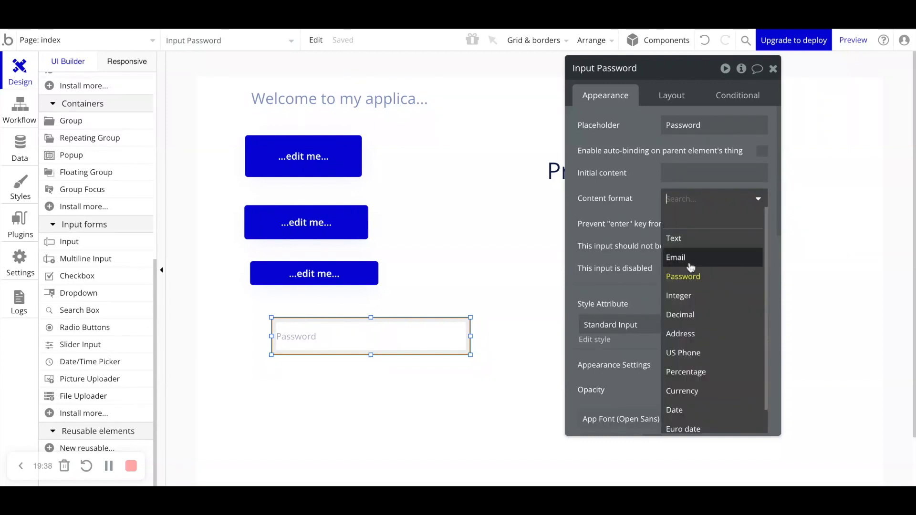
pyautogui.scroll(-1, 690, 315)
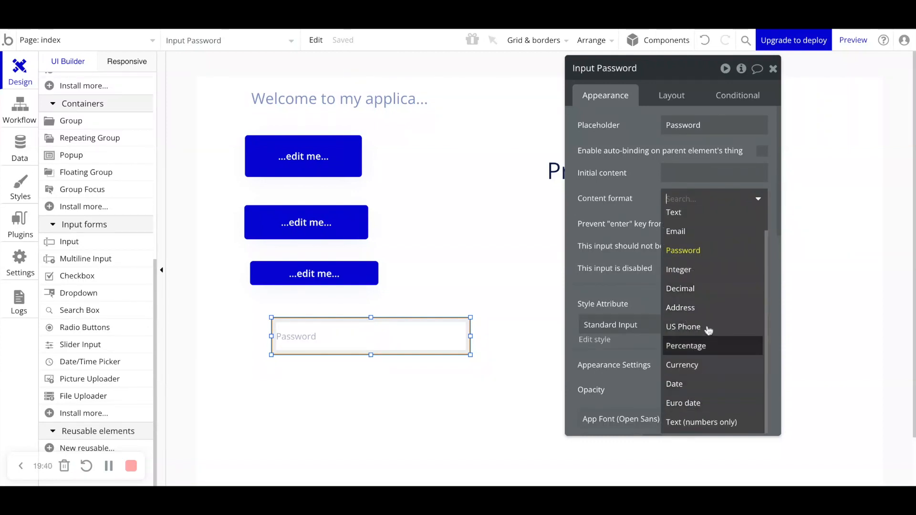
pyautogui.scroll(1, 706, 341)
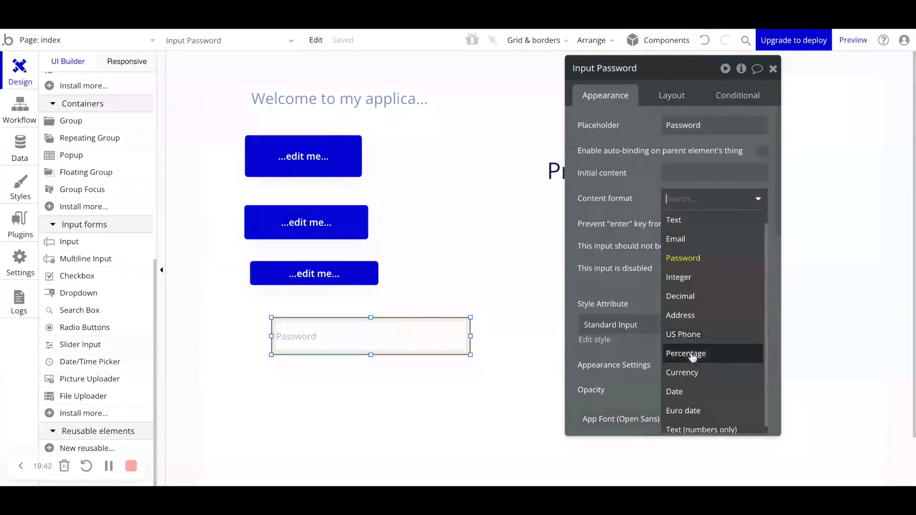
pyautogui.scroll(-1, 699, 348)
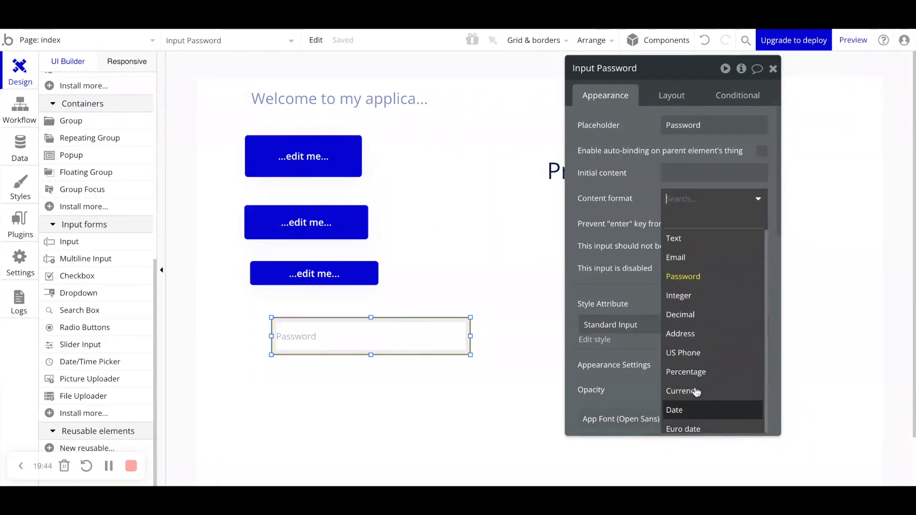
pyautogui.click(641, 200)
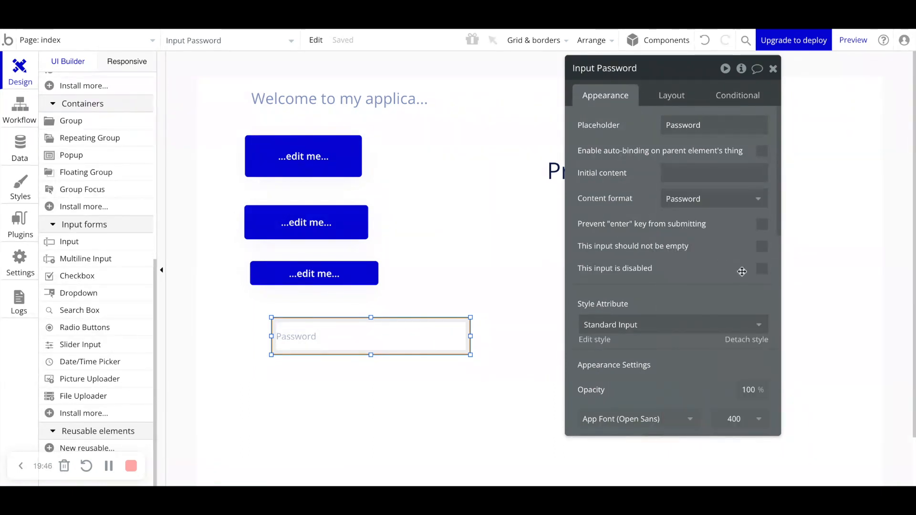
pyautogui.click(762, 247)
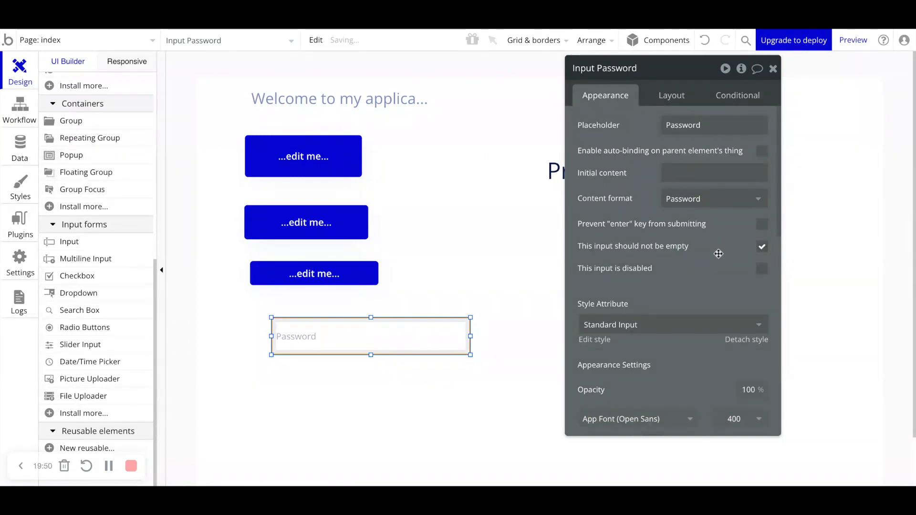
# Move the middle button to just below the Password input and change its text to Submit.
pyautogui.moveTo(289, 221); pyautogui.dragTo(317, 385)
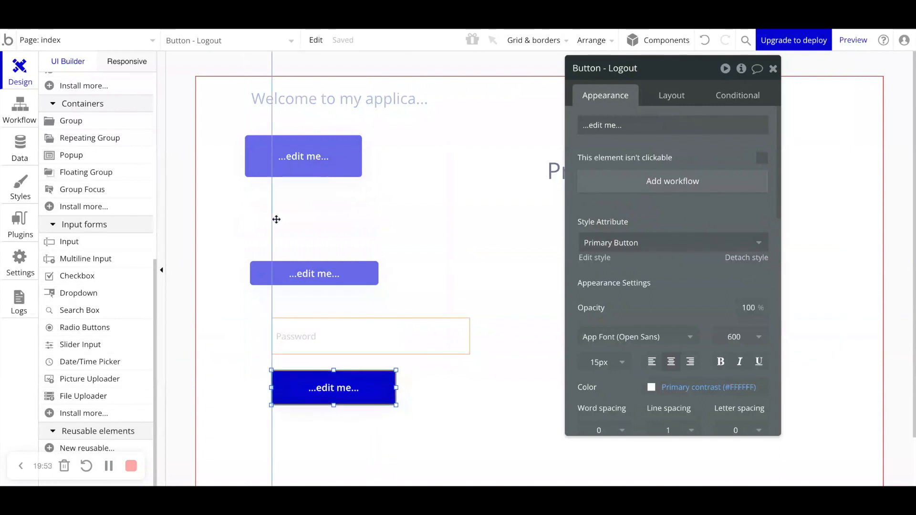
pyautogui.tripleClick(623, 122)
pyautogui.write('Submit')
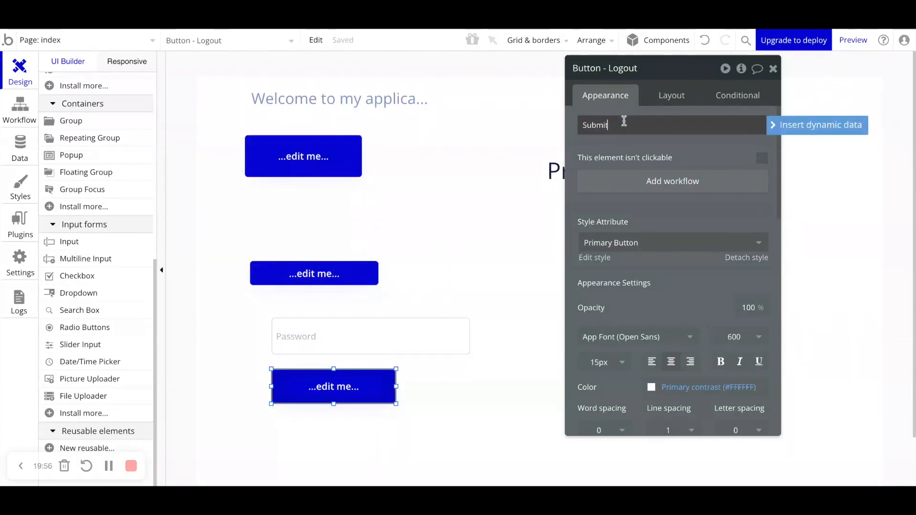
pyautogui.click(687, 158)
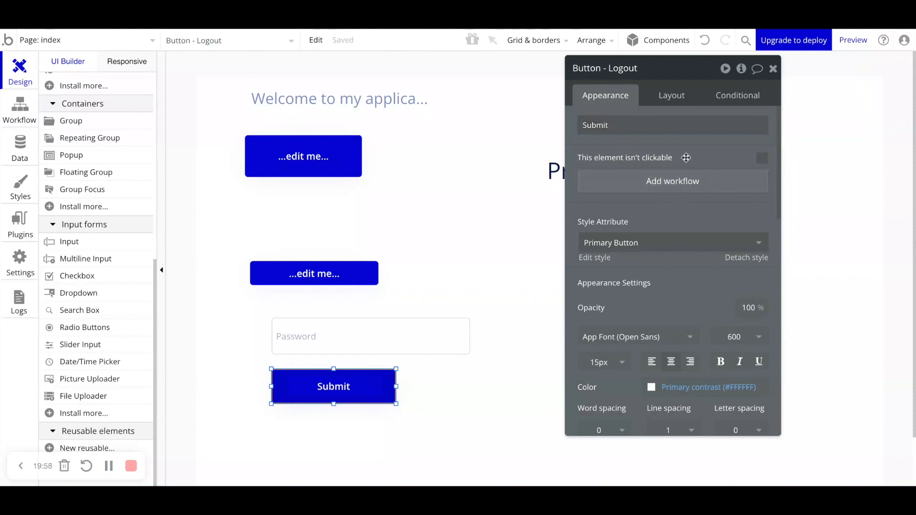
# Compare the Password input with the Submit button, and turn off the input's requirement that it should not be empty.
pyautogui.click(350, 349)
pyautogui.click(762, 246)
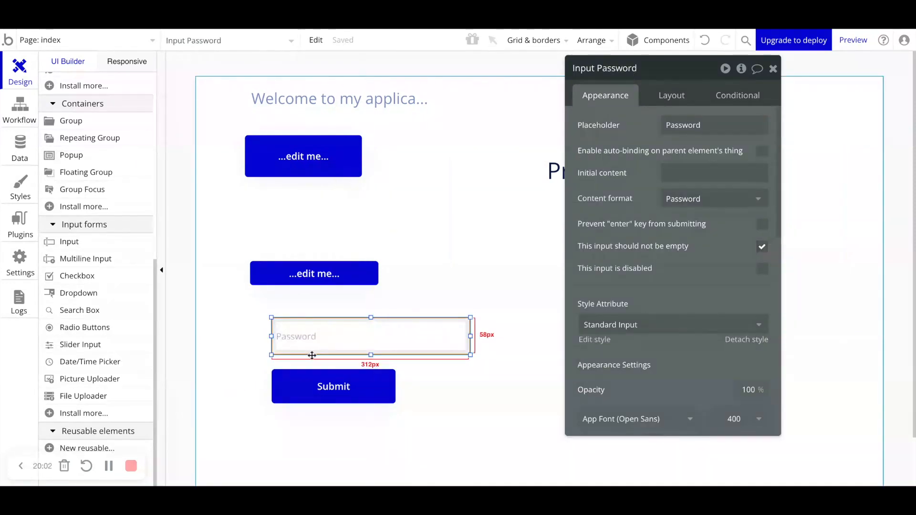
pyautogui.click(340, 374)
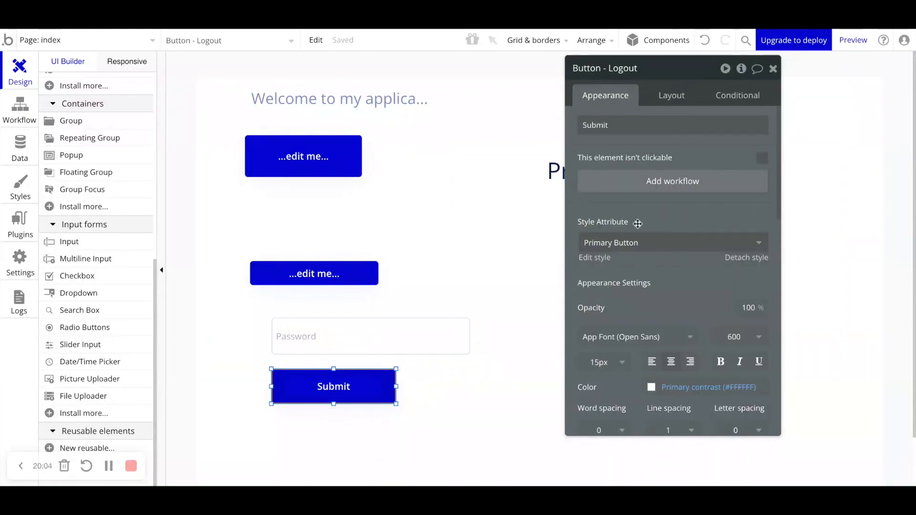
pyautogui.click(348, 348)
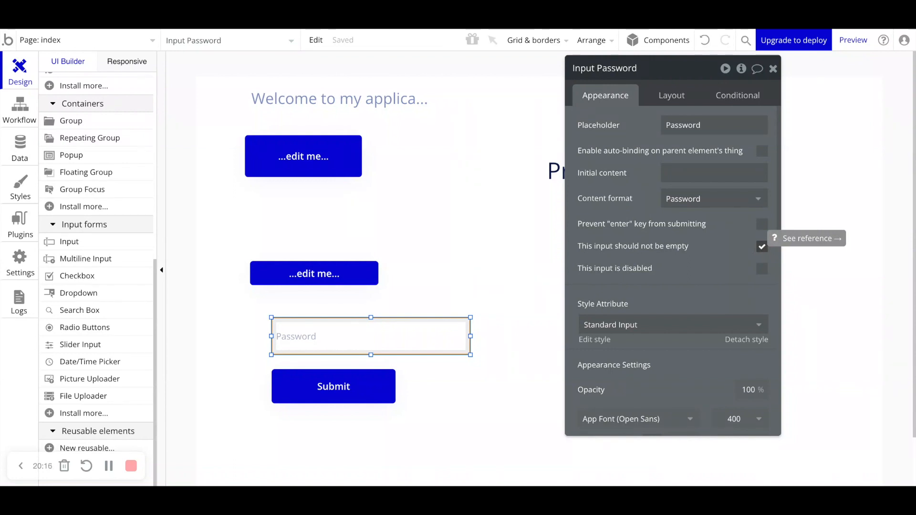
pyautogui.click(763, 248)
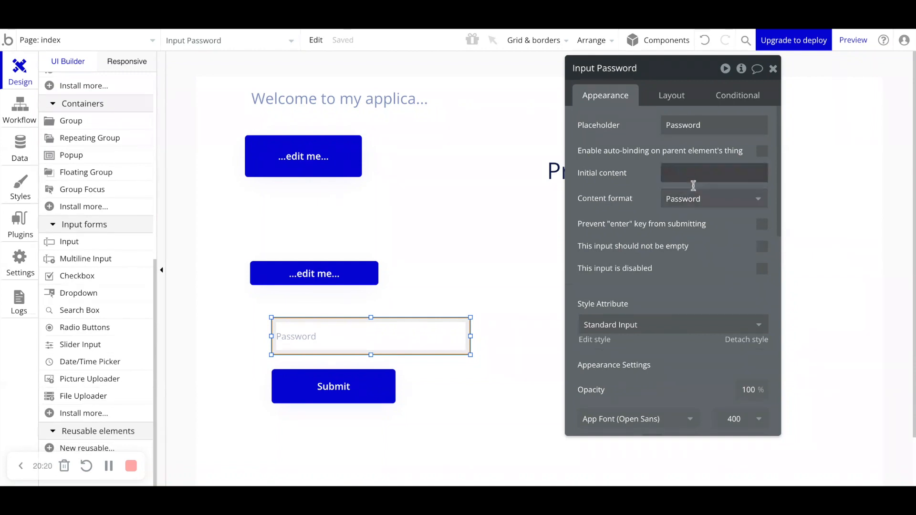
# Set the Password input's content format to Text and enable limiting the number of characters.
pyautogui.click(695, 199)
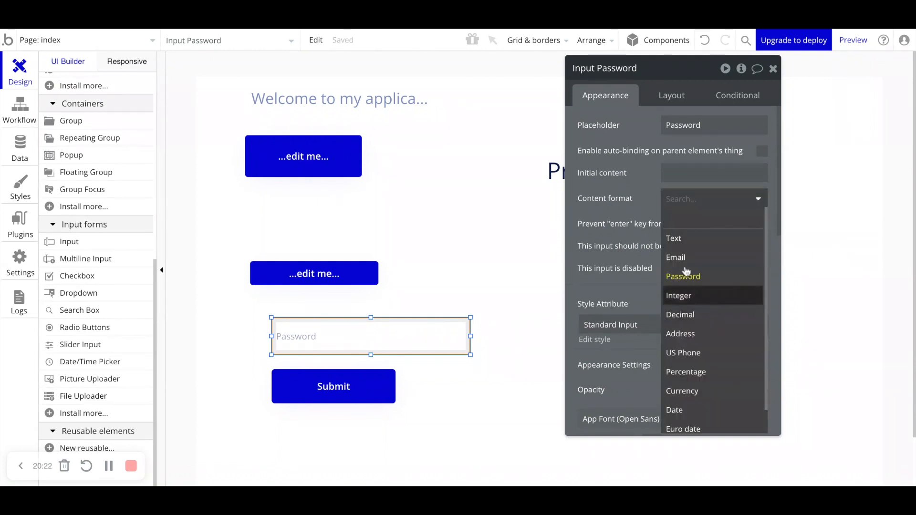
pyautogui.click(686, 245)
pyautogui.click(763, 225)
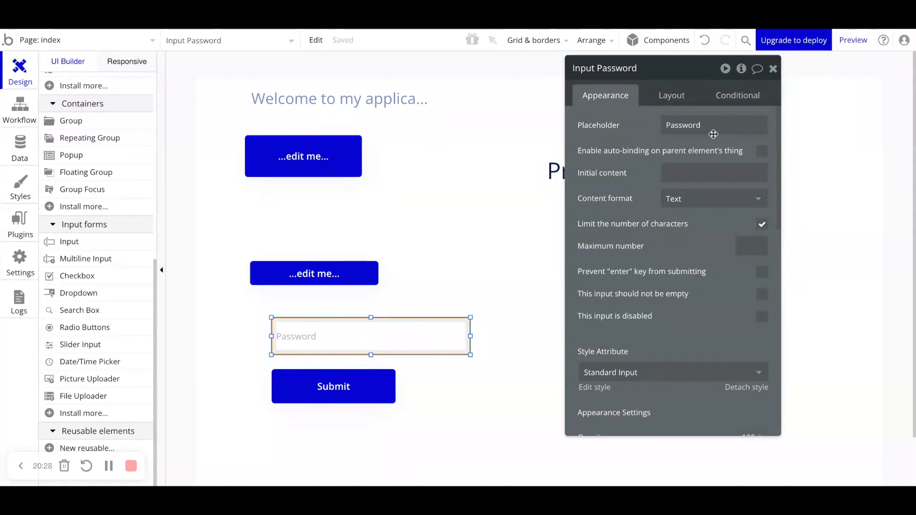
# Try Integer as the input's content format and return it to Text.
pyautogui.click(693, 200)
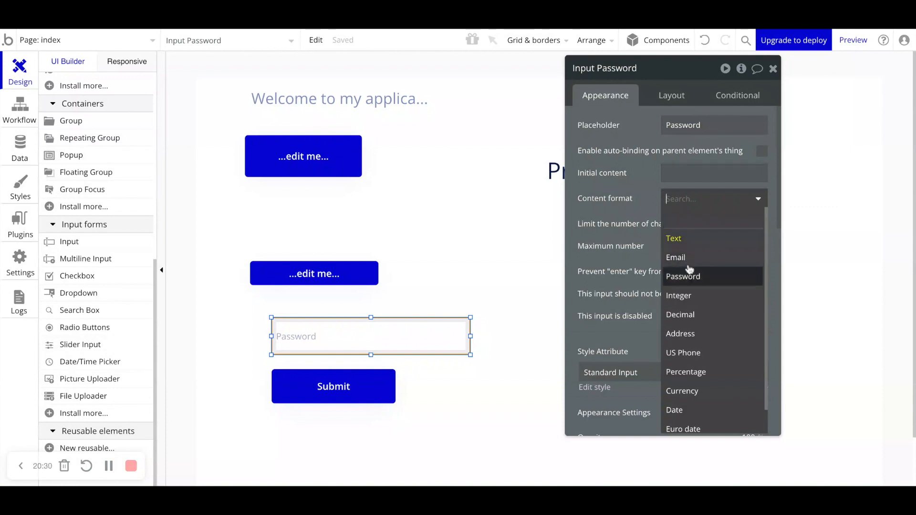
pyautogui.click(683, 297)
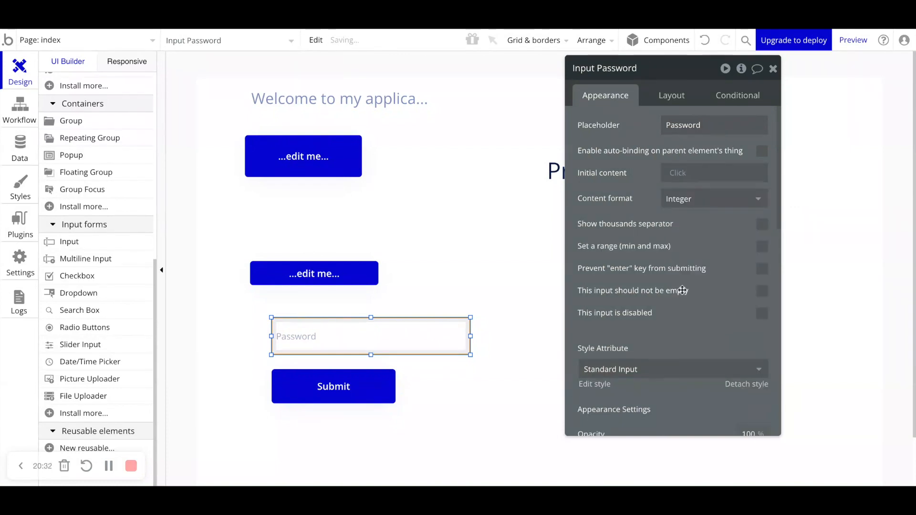
pyautogui.click(674, 204)
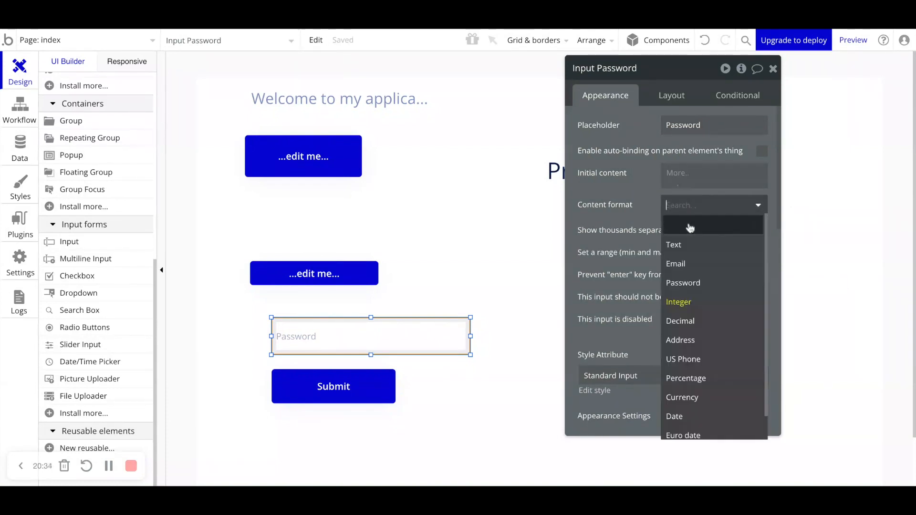
pyautogui.click(678, 244)
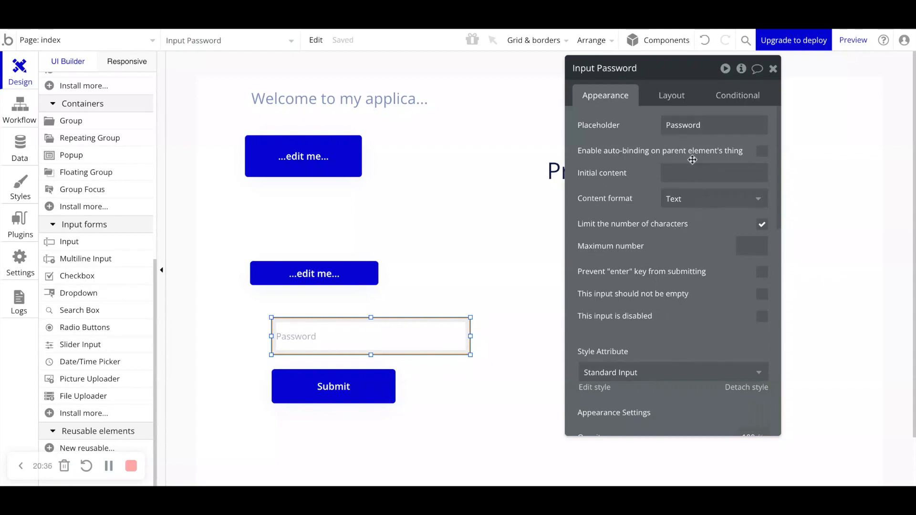
# Change the input's placeholder to Pin and set its maximum number of characters to 6.
pyautogui.doubleClick(691, 125)
pyautogui.write('P')
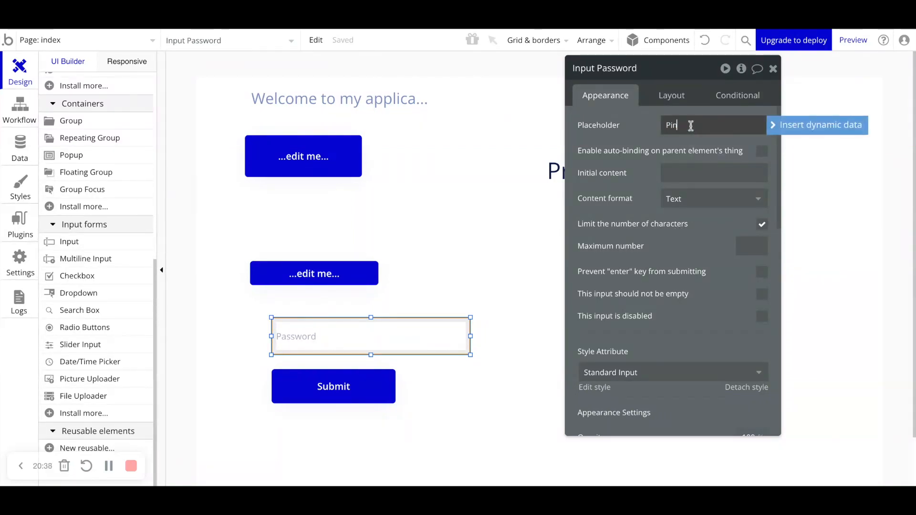
pyautogui.write('in')
pyautogui.click(742, 255)
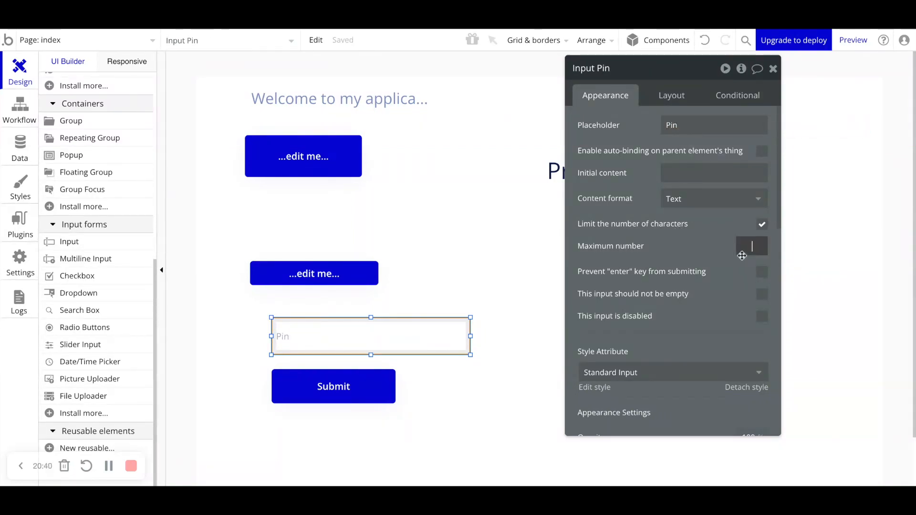
pyautogui.write('6')
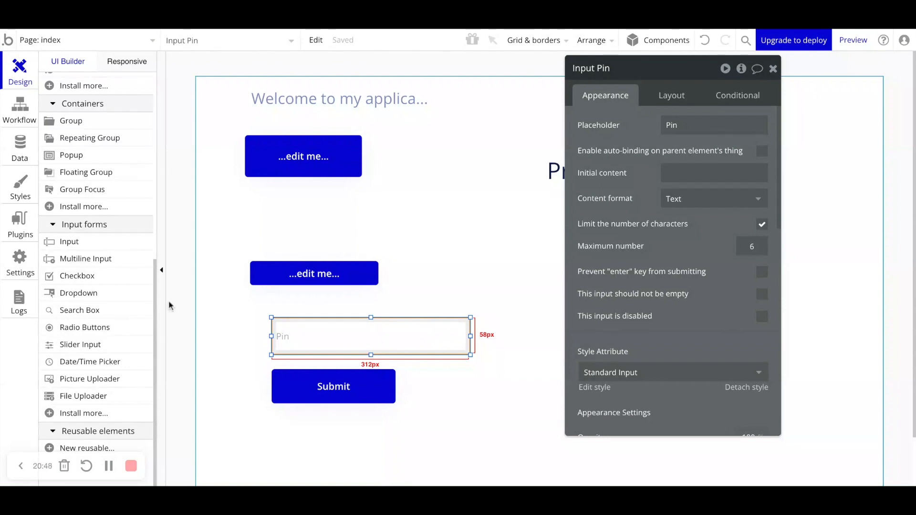
# Draw a Multiline Input about 316 px wide beside and below the Submit button, and delete it again.
pyautogui.click(87, 262)
pyautogui.moveTo(446, 381); pyautogui.dragTo(648, 465)
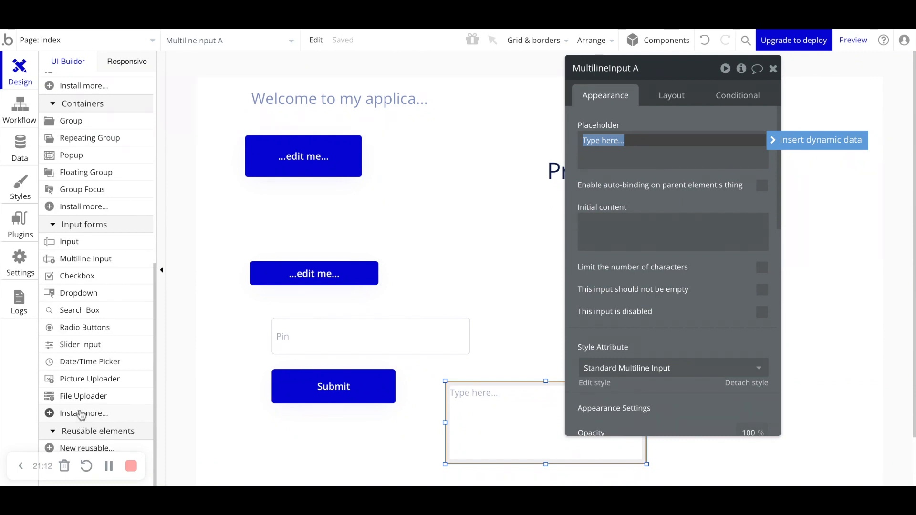
pyautogui.scroll(-1, 81, 415)
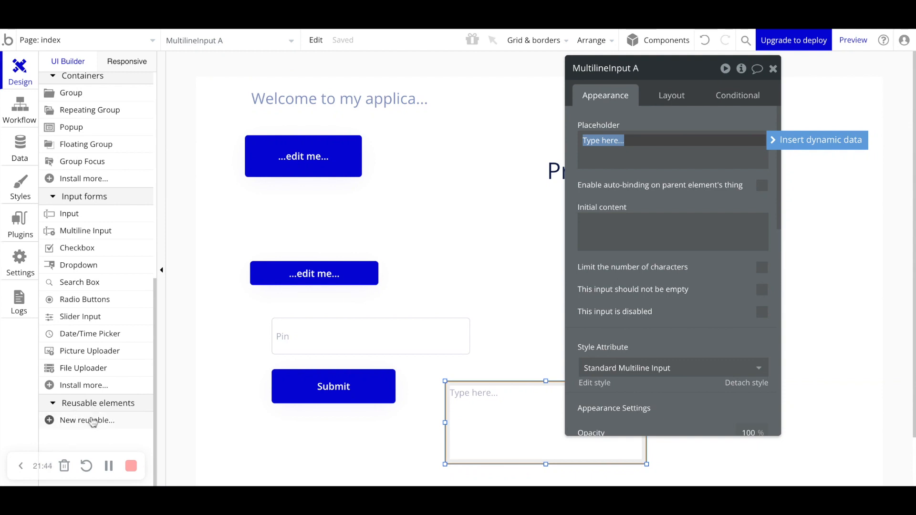
pyautogui.click(487, 443)
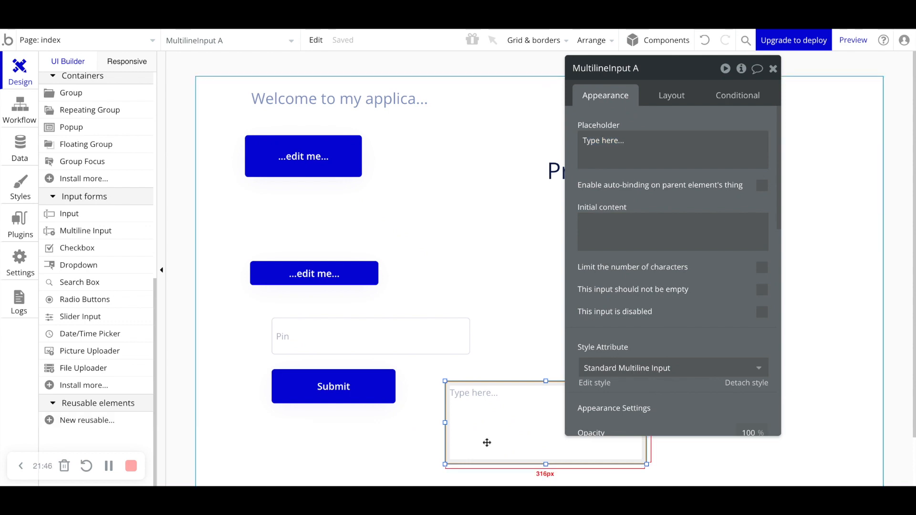
pyautogui.press('Delete')
# Clear the page by deleting the welcome text, all three buttons and the Pin input, and hiding the Program Agenda group.
pyautogui.click(286, 104)
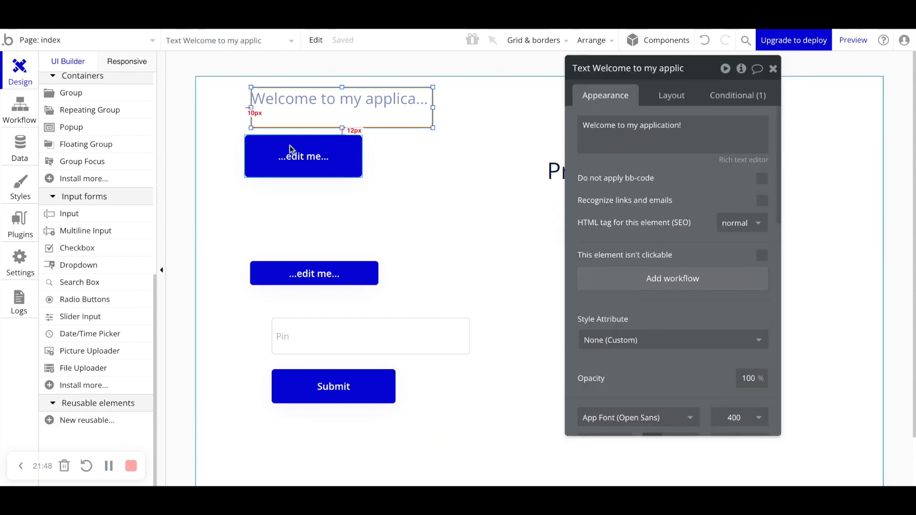
pyautogui.keyDown('shift'); pyautogui.click(291, 149); pyautogui.keyUp('shift')
pyautogui.keyDown('shift'); pyautogui.click(321, 274); pyautogui.keyUp('shift')
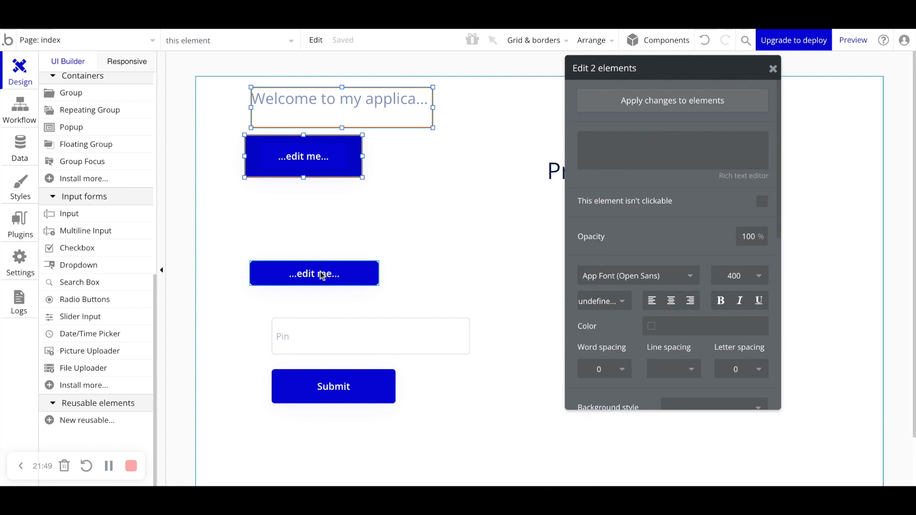
pyautogui.keyDown('shift'); pyautogui.click(337, 350); pyautogui.keyUp('shift')
pyautogui.keyDown('shift'); pyautogui.click(335, 384); pyautogui.keyUp('shift')
pyautogui.press('Delete')
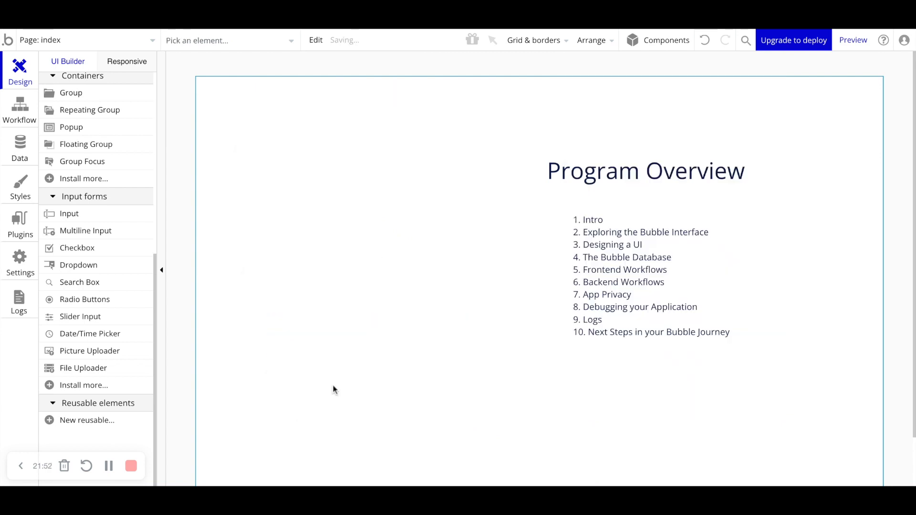
pyautogui.scroll(5, 147, 143)
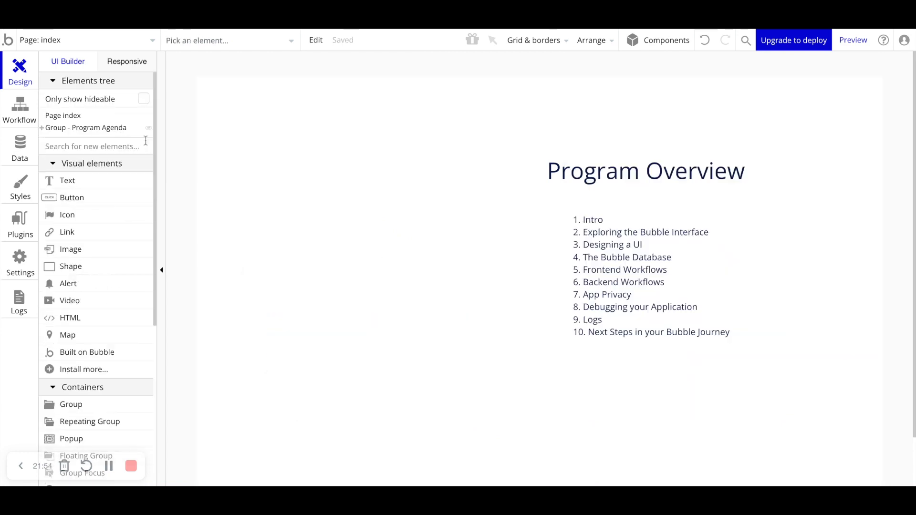
pyautogui.click(148, 128)
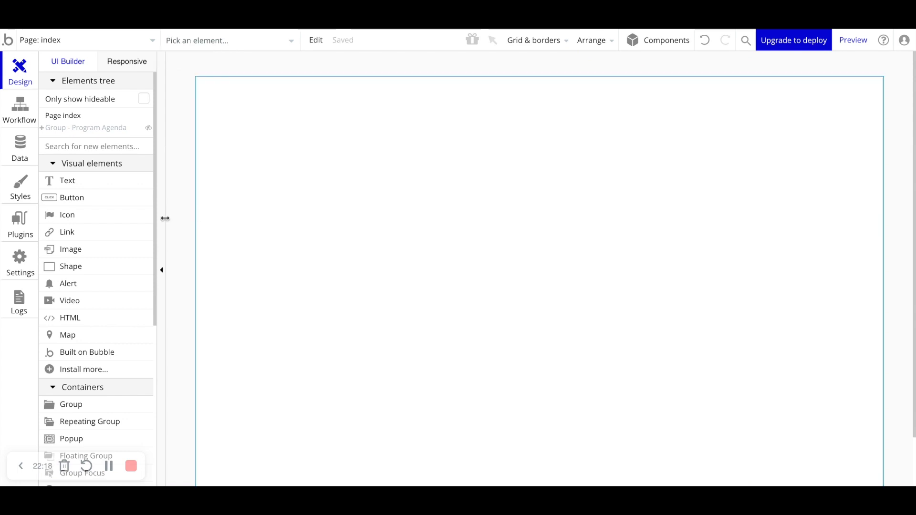
# Place a Text element about 385 by 110 px on the empty page, move it freely, and delete it.
pyautogui.click(74, 183)
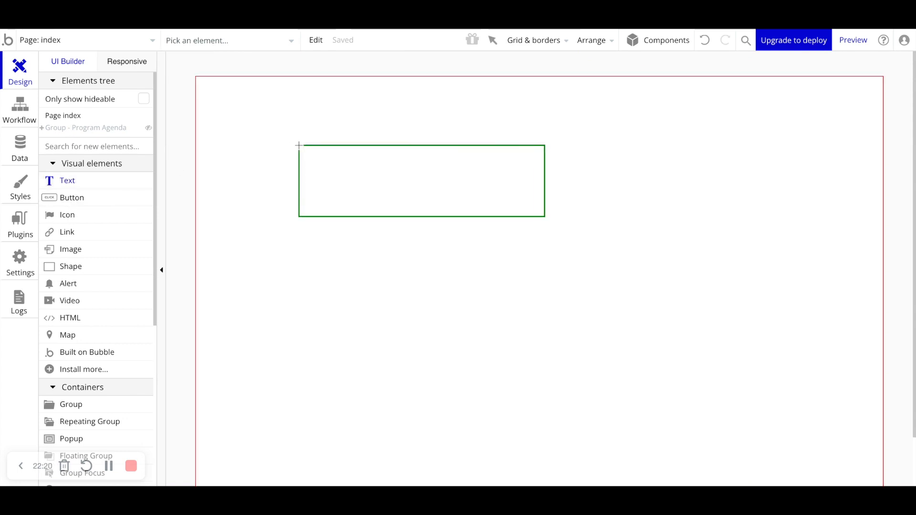
pyautogui.click(299, 145)
pyautogui.moveTo(345, 171); pyautogui.dragTo(285, 265)
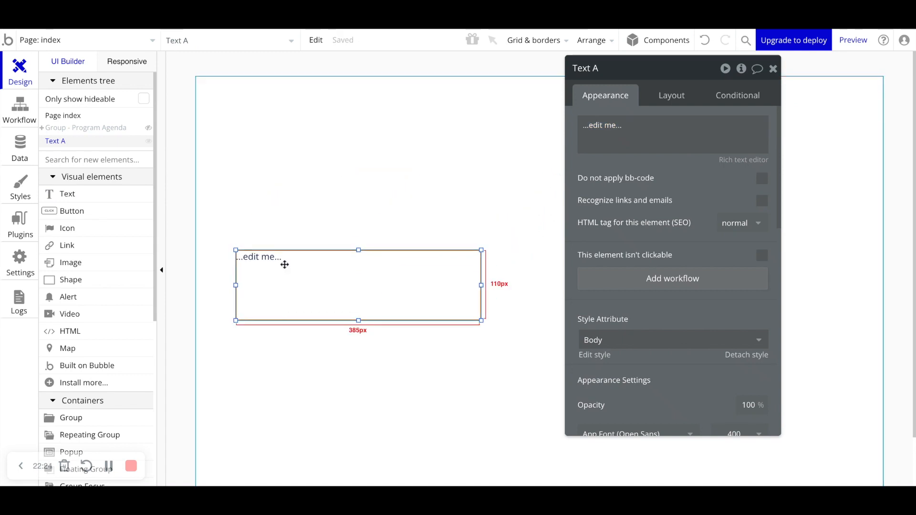
pyautogui.press('Delete')
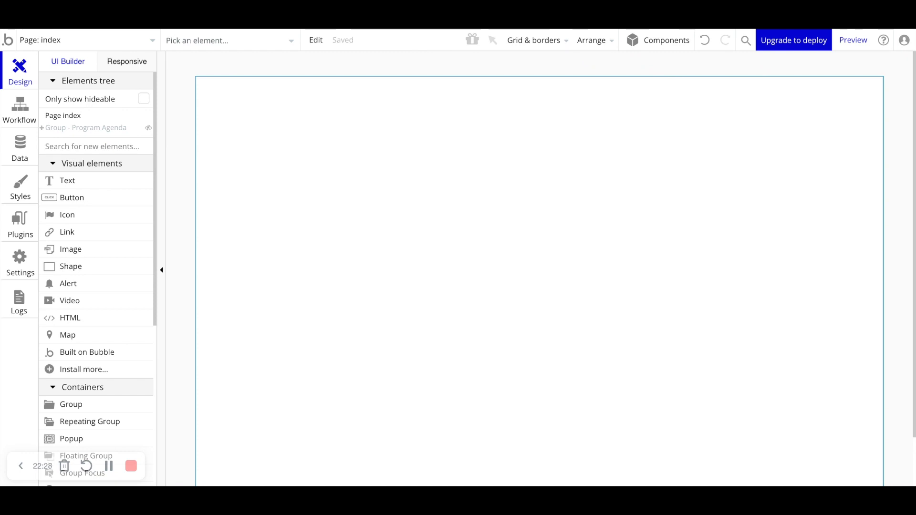
# Change the index page's container layout to Column.
pyautogui.click(631, 96)
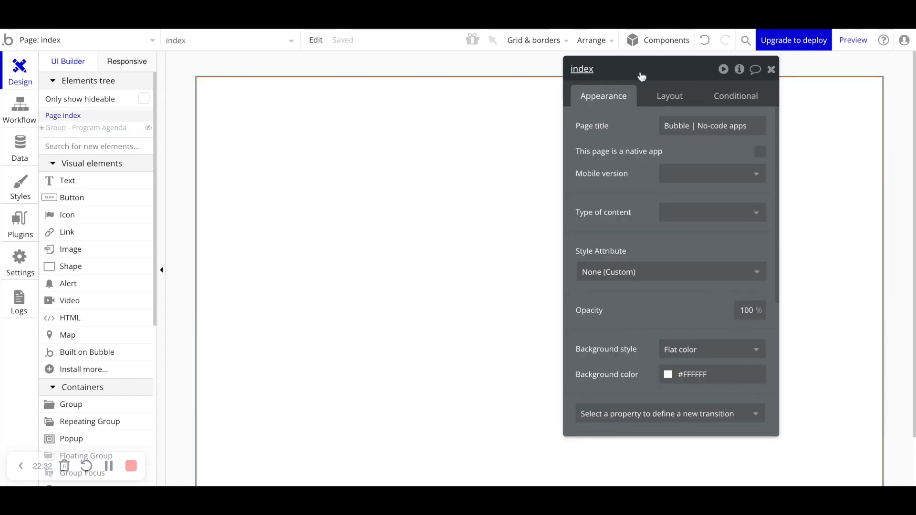
pyautogui.moveTo(642, 75); pyautogui.dragTo(435, 75)
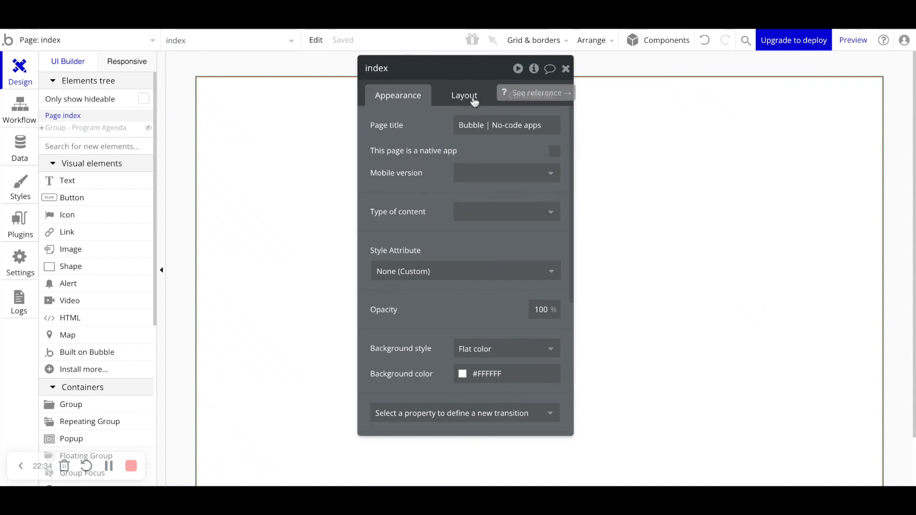
pyautogui.click(474, 97)
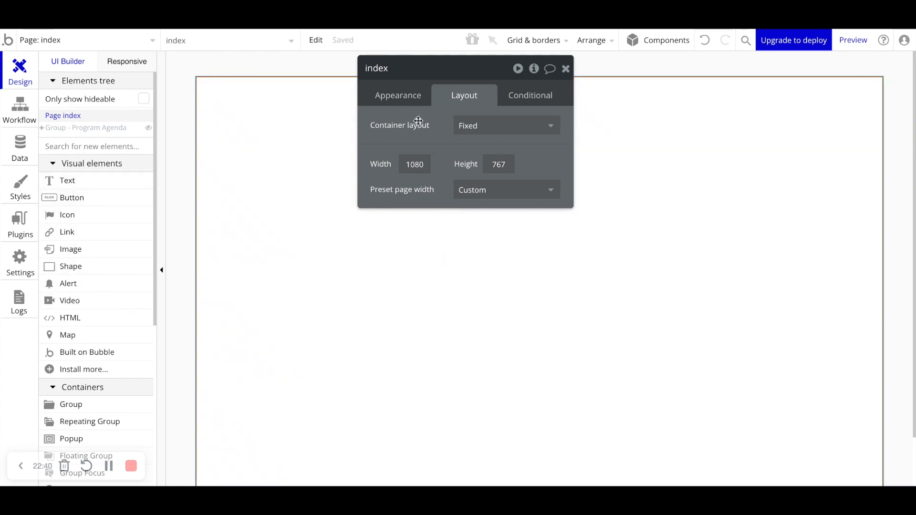
pyautogui.click(457, 127)
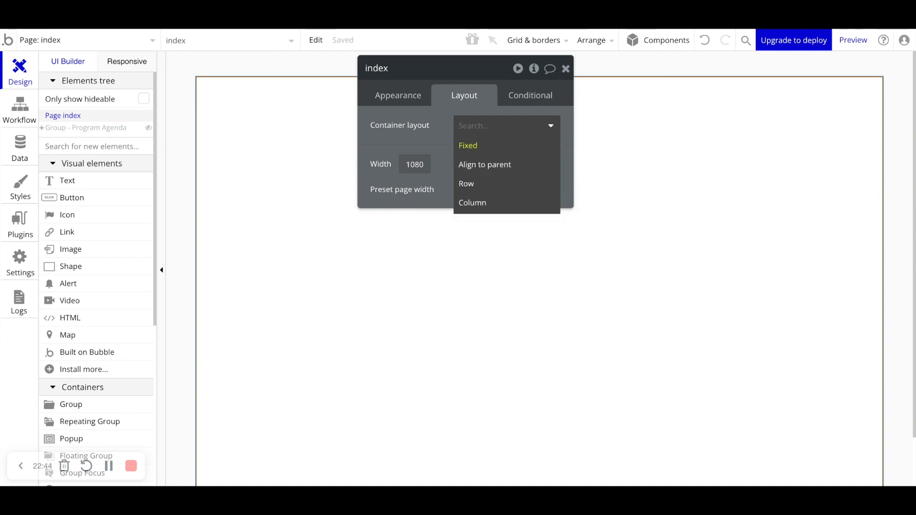
pyautogui.click(472, 203)
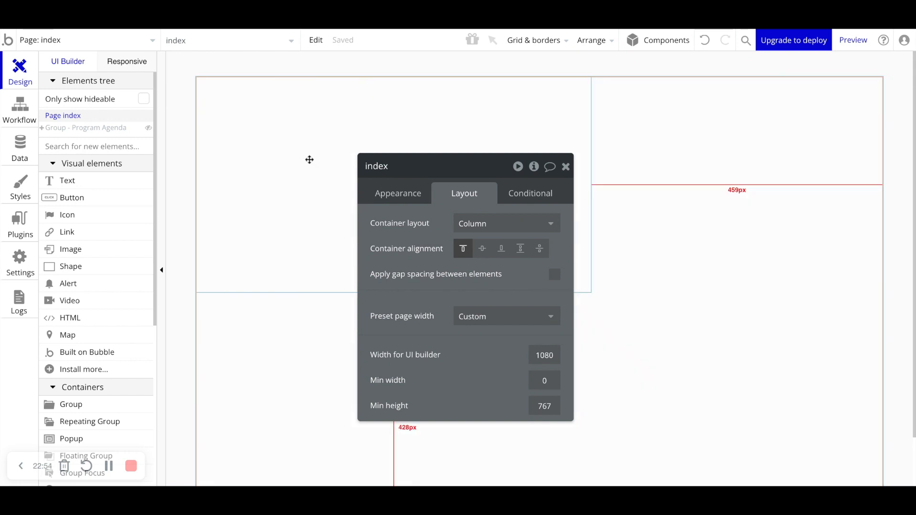
# Show the hidden Program Agenda group again and place a Button about 425 by 52 px below it.
pyautogui.click(110, 129)
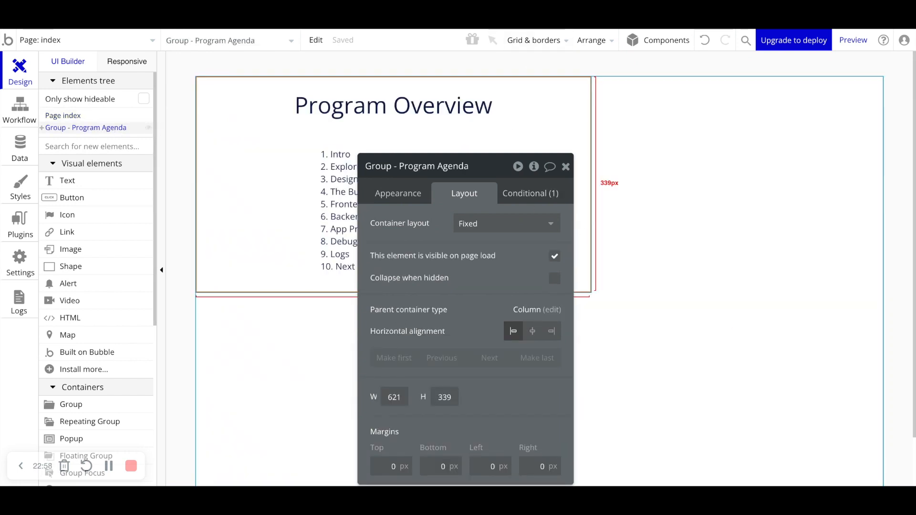
pyautogui.click(627, 121)
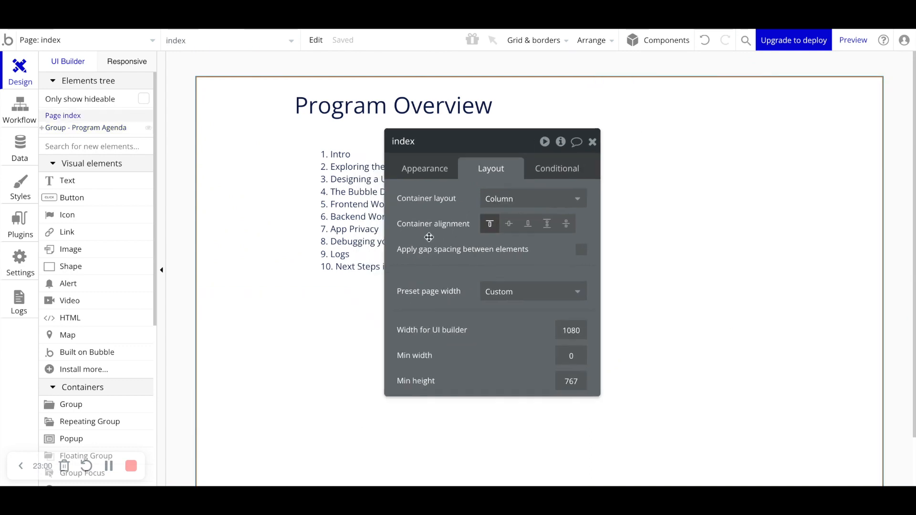
pyautogui.click(72, 197)
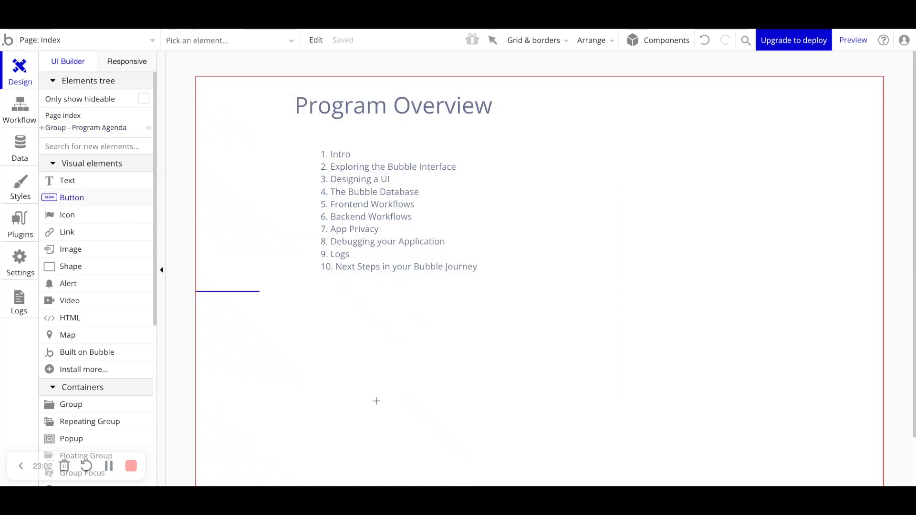
pyautogui.click(334, 357)
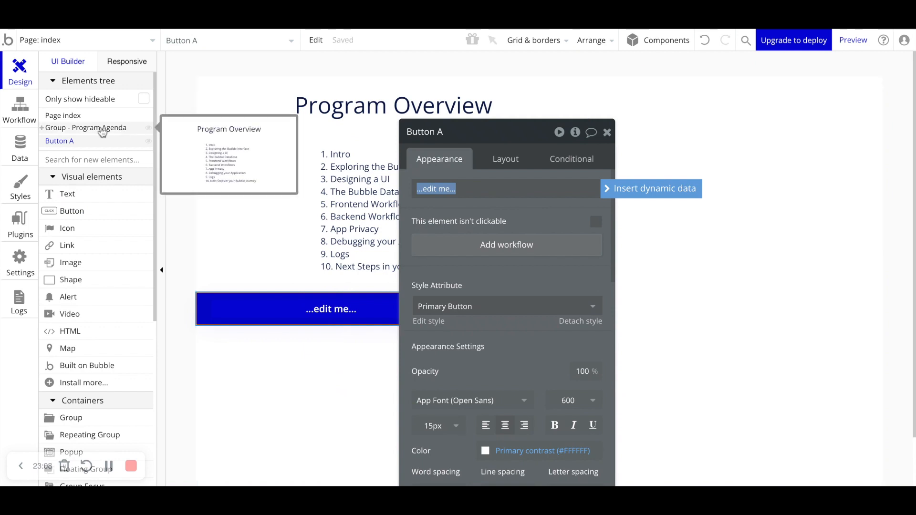
# Move the new button ahead of the Program Agenda group in the column order, and return it below the group.
pyautogui.click(505, 158)
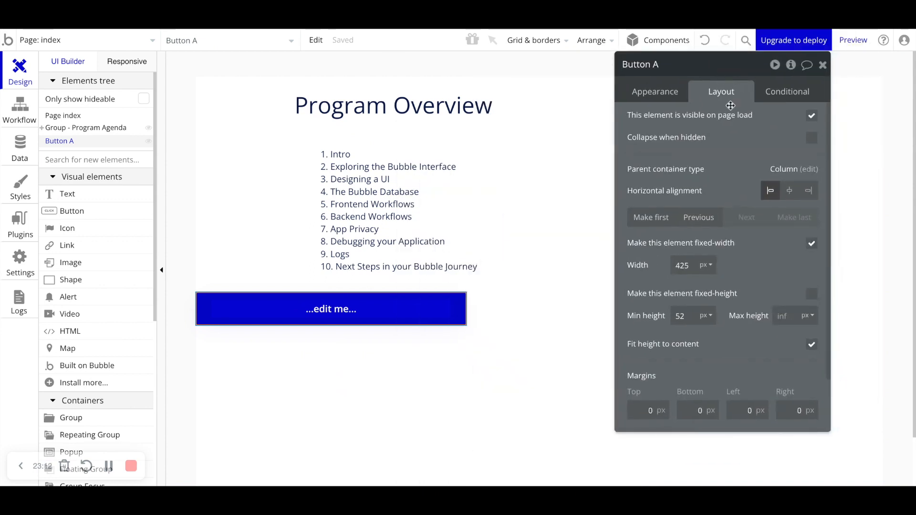
pyautogui.click(706, 220)
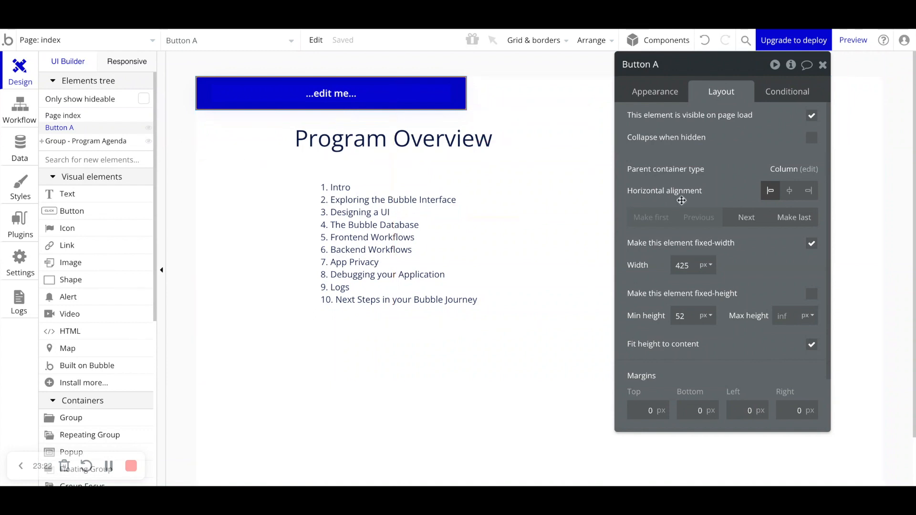
pyautogui.click(742, 217)
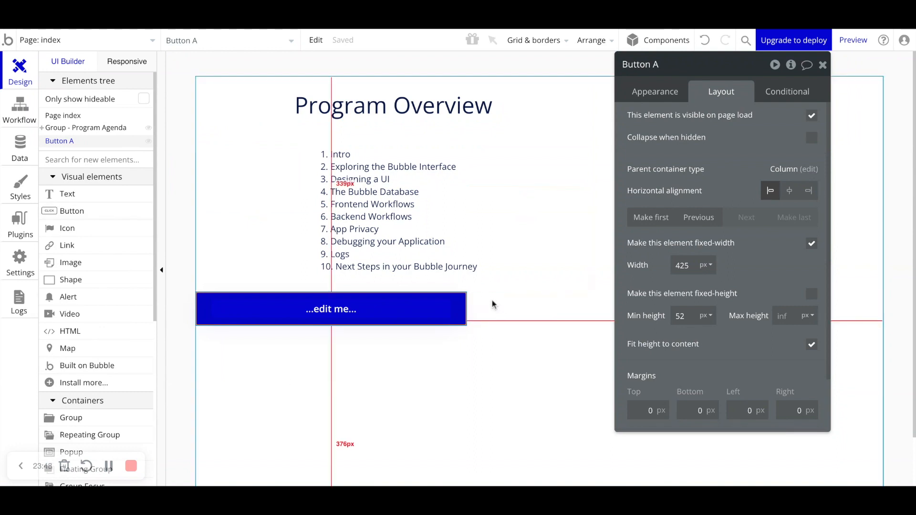
# Center the index page's contents vertically in the column and add a Text element below the button.
pyautogui.click(461, 373)
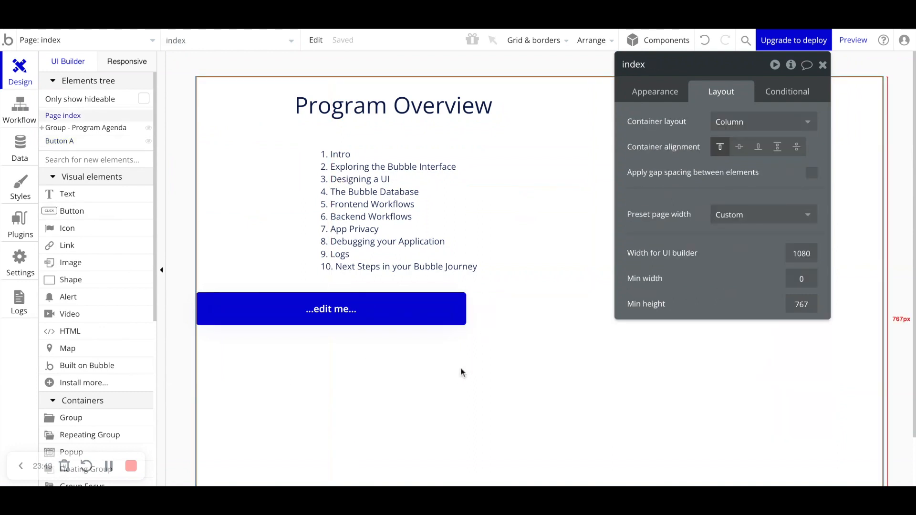
pyautogui.click(738, 148)
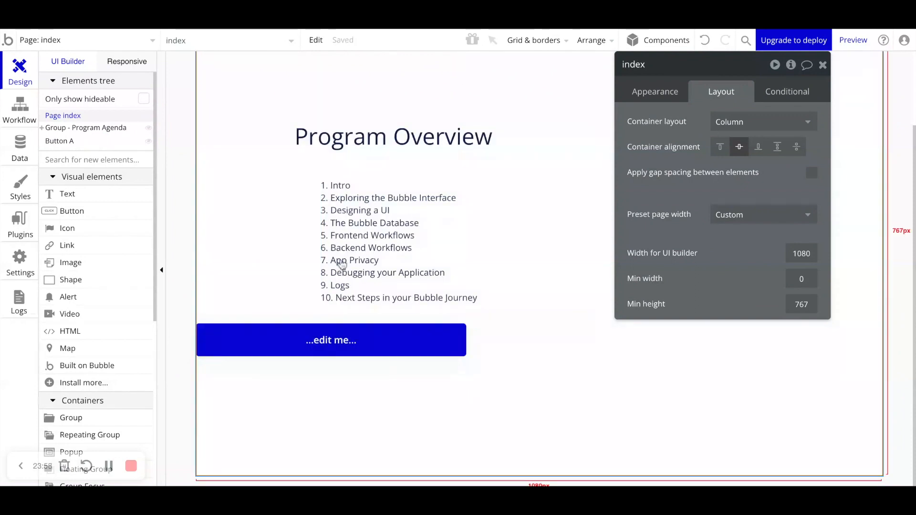
pyautogui.click(75, 201)
pyautogui.moveTo(288, 375)
pyautogui.mouseDown()
pyautogui.moveTo(504, 429)
pyautogui.moveTo(289, 375)
pyautogui.mouseUp()
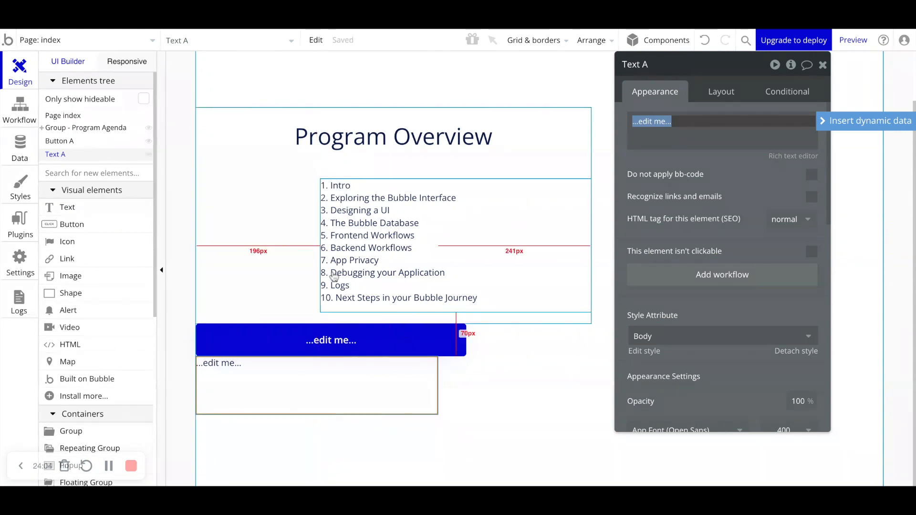
pyautogui.scroll(1, 338, 159)
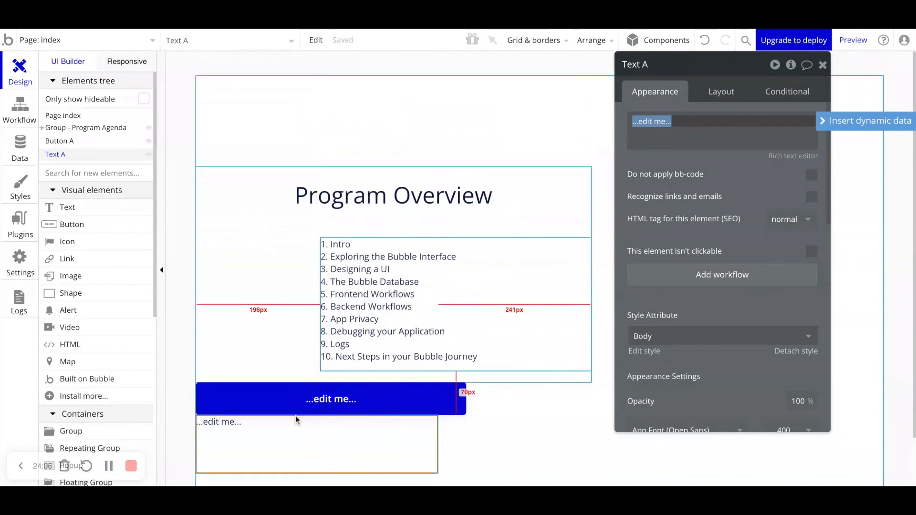
# Try the bottom, space between and space around options for the index page's container alignment.
pyautogui.click(483, 118)
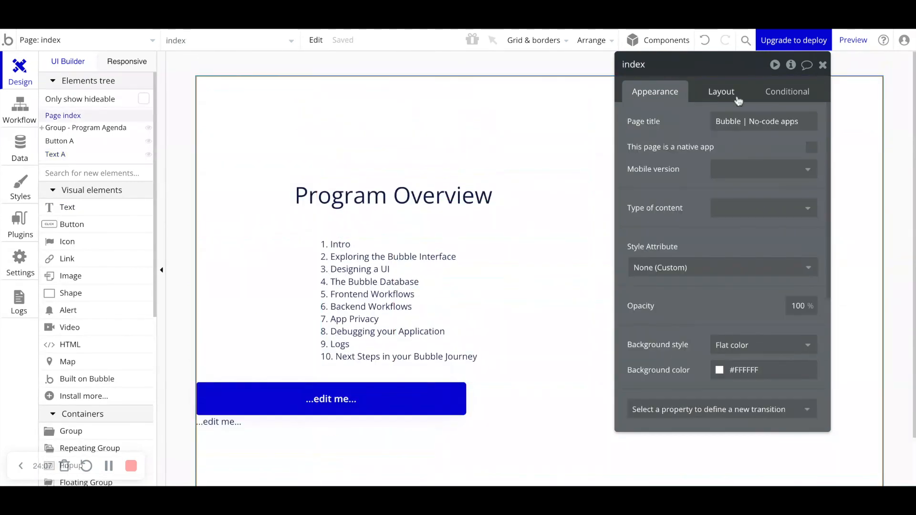
pyautogui.click(738, 98)
pyautogui.click(759, 146)
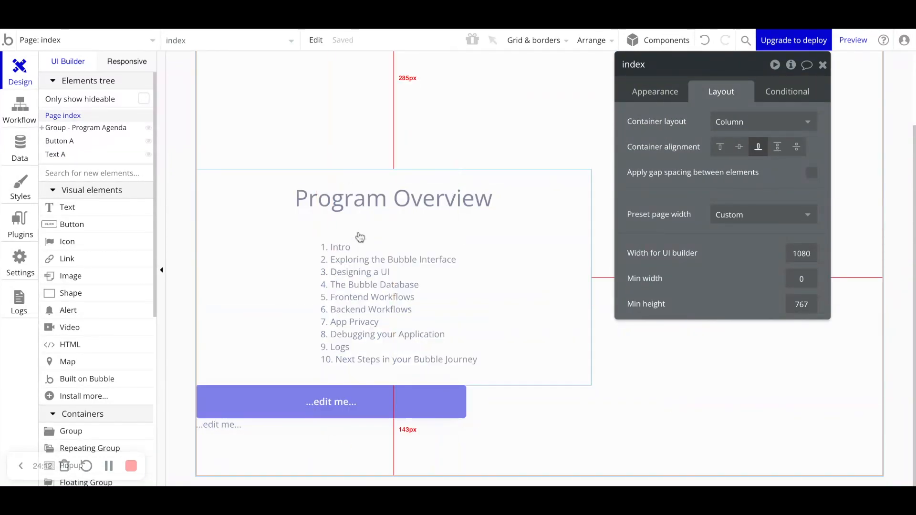
pyautogui.click(779, 152)
pyautogui.moveTo(344, 324); pyautogui.dragTo(270, 457)
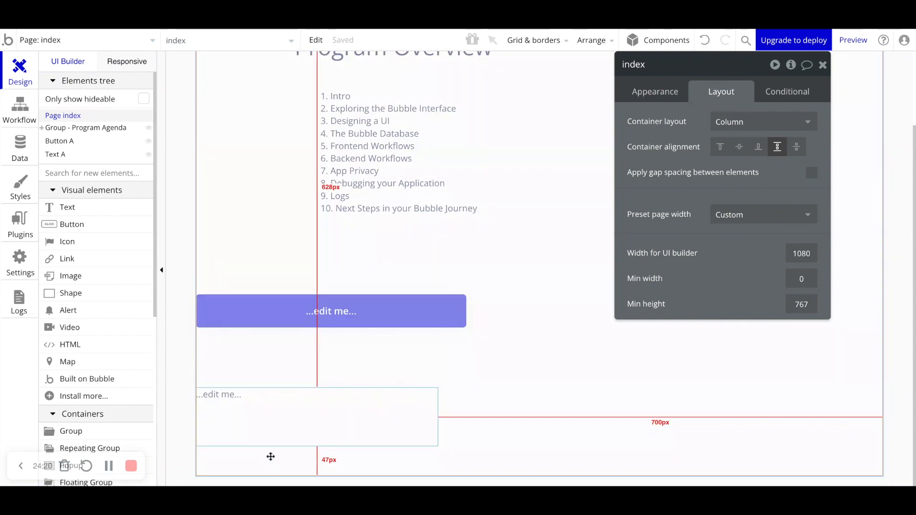
pyautogui.scroll(2, 272, 350)
pyautogui.moveTo(250, 447); pyautogui.dragTo(294, 399)
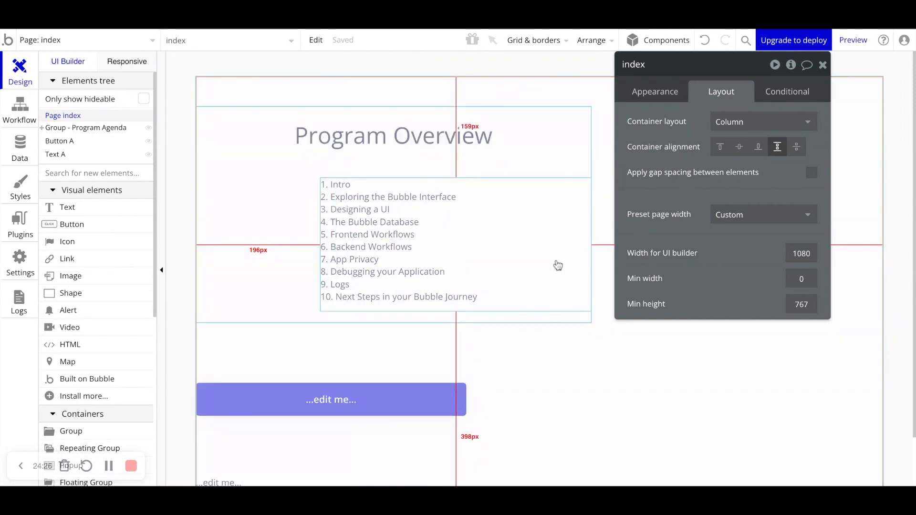
pyautogui.click(797, 148)
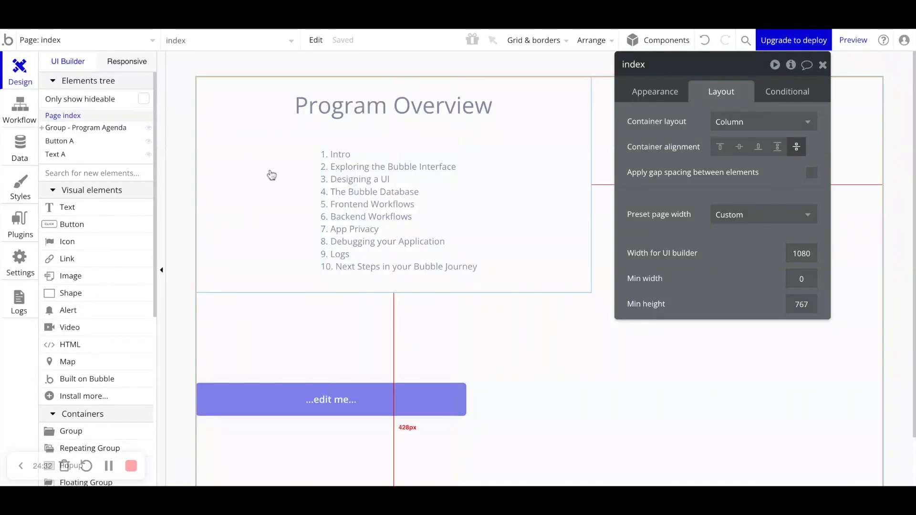
pyautogui.scroll(-2, 272, 175)
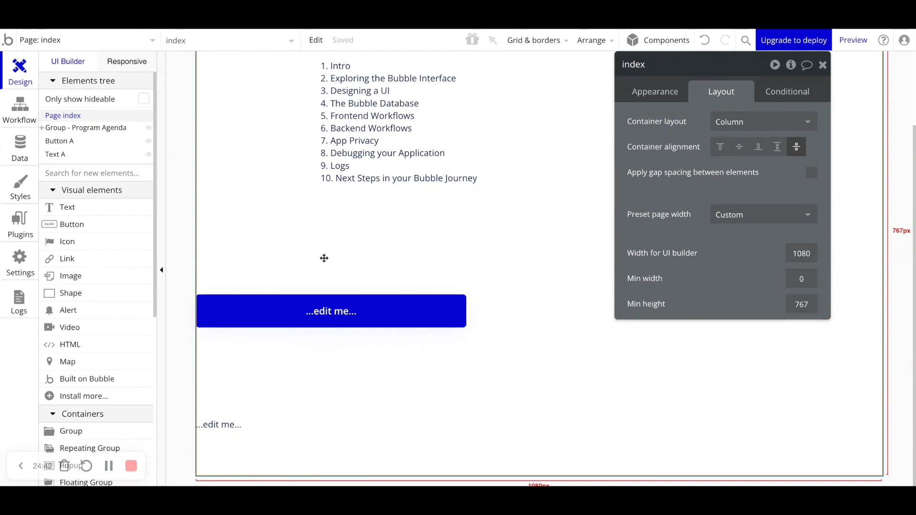
pyautogui.scroll(3, 323, 258)
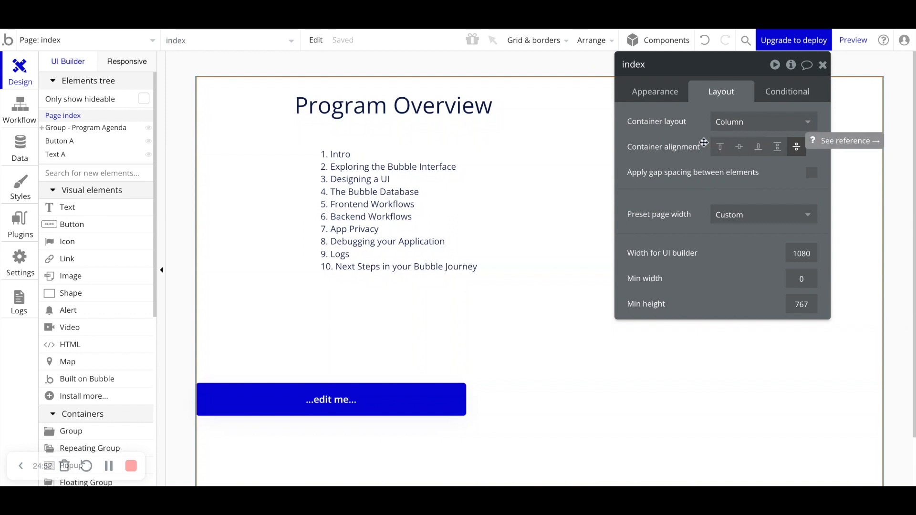
# Set the index page's container alignment to top.
pyautogui.click(723, 148)
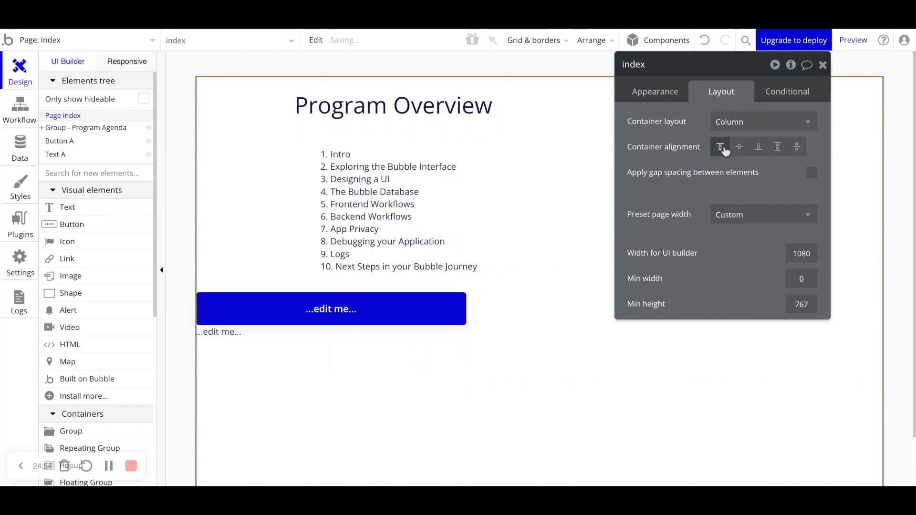
pyautogui.scroll(-2, 296, 266)
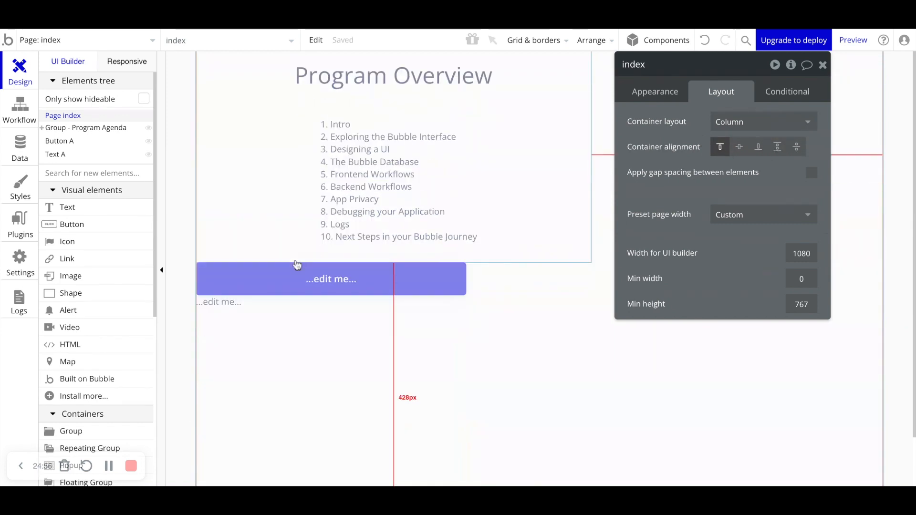
pyautogui.scroll(2, 274, 192)
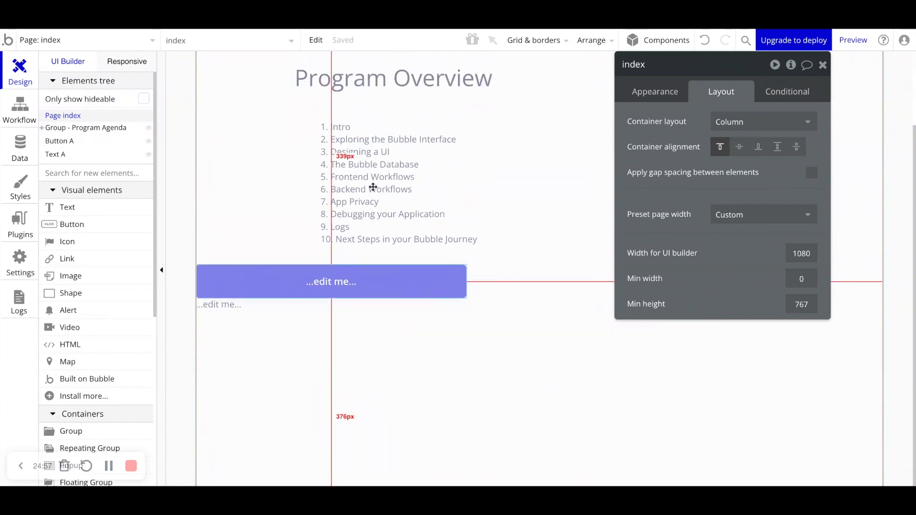
pyautogui.scroll(1, 272, 190)
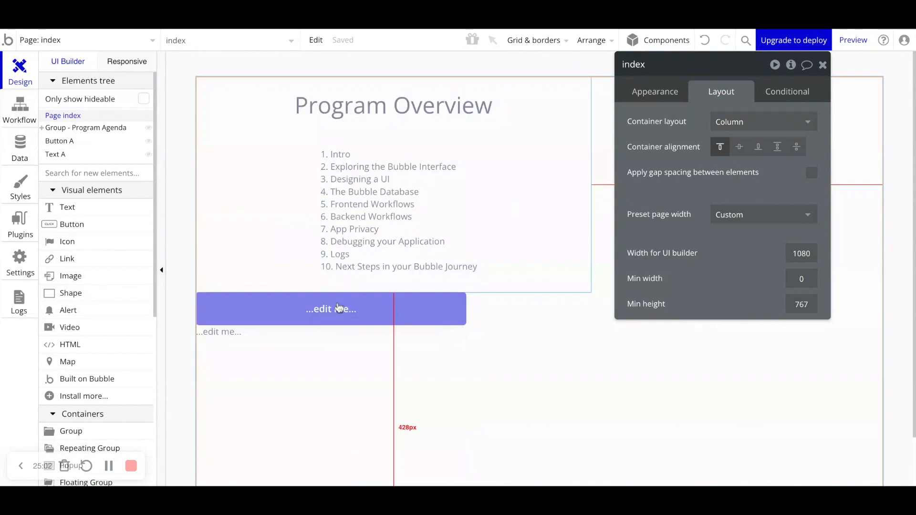
# Set the button's horizontal alignment within the column to centered.
pyautogui.click(222, 310)
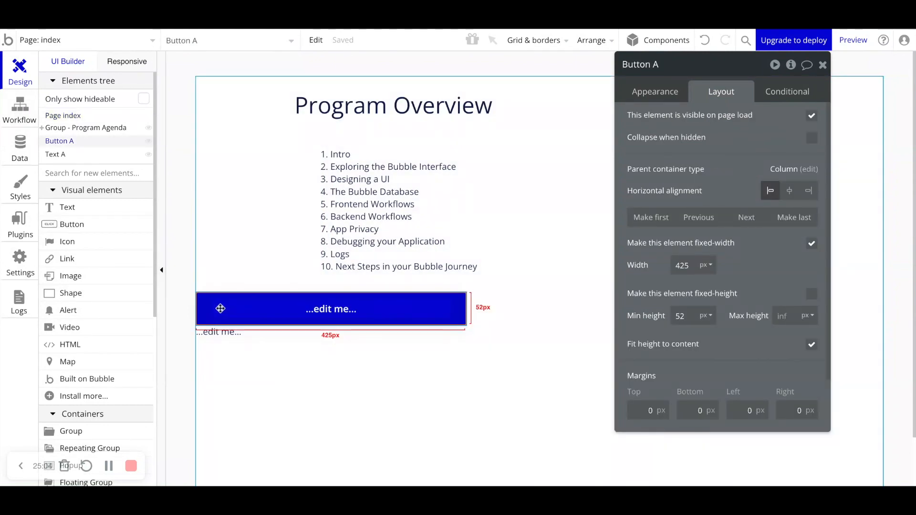
pyautogui.moveTo(695, 191)
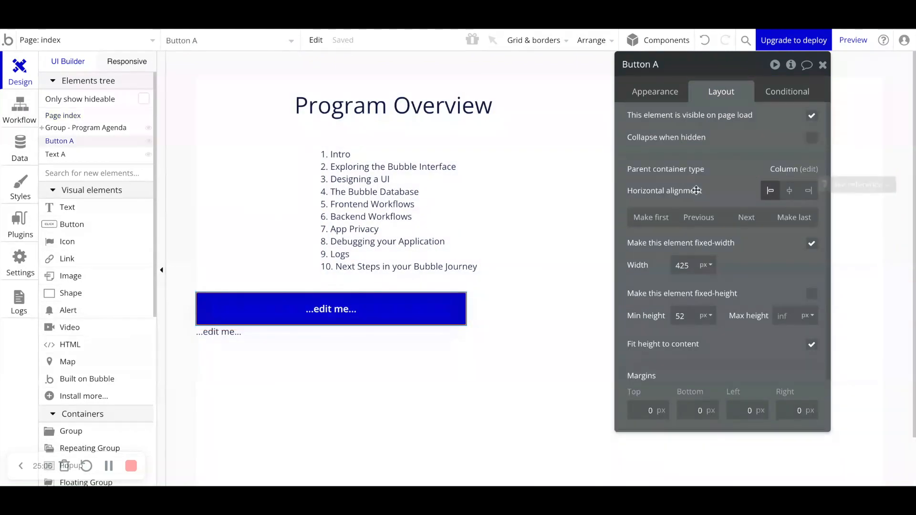
pyautogui.click(790, 191)
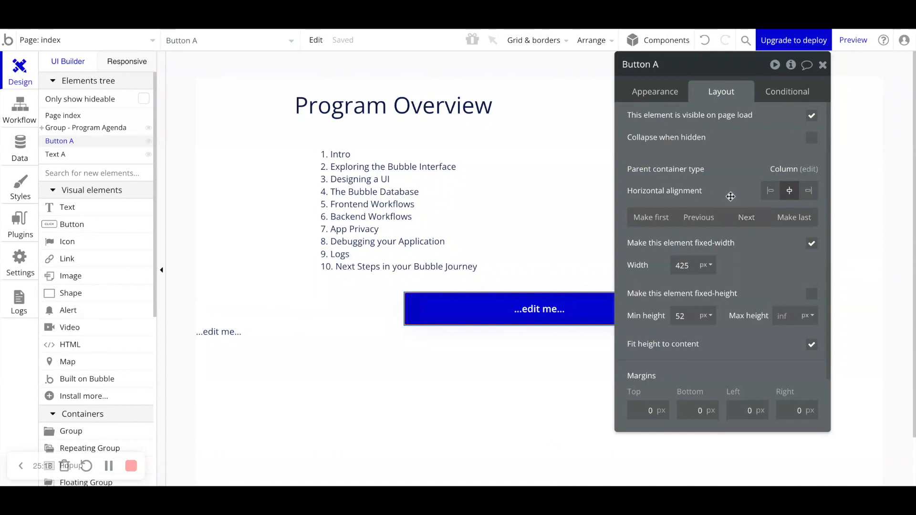
pyautogui.moveTo(730, 196); pyautogui.dragTo(766, 186)
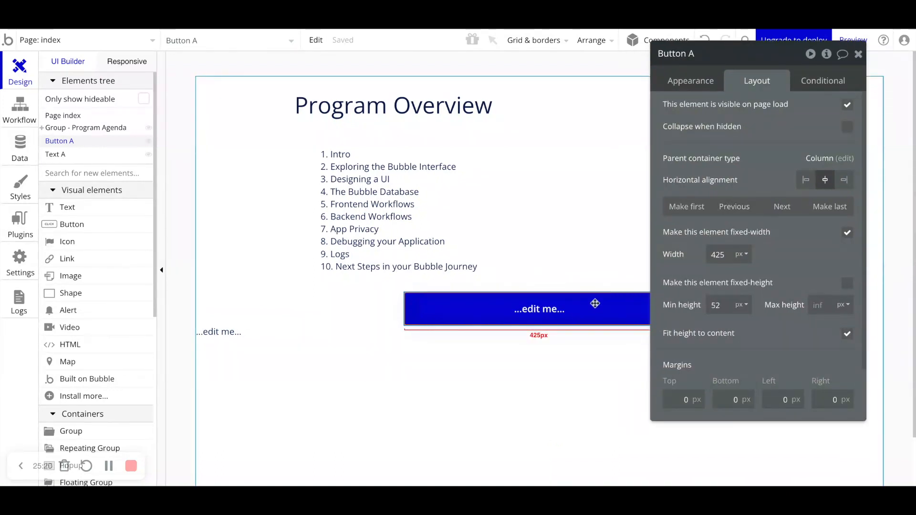
pyautogui.moveTo(692, 269); pyautogui.dragTo(704, 282)
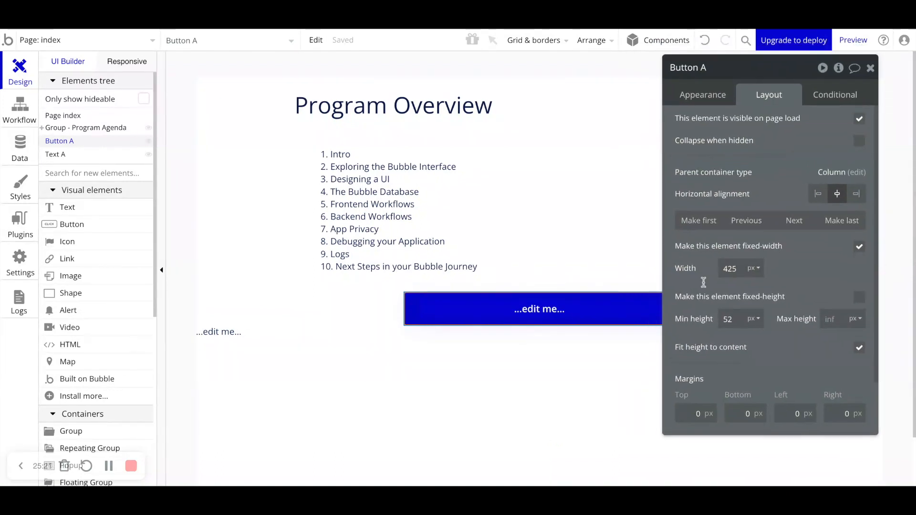
# Turn off the button's fixed width, limiting it to a max width of 500 px, and make its width fit the content.
pyautogui.click(859, 248)
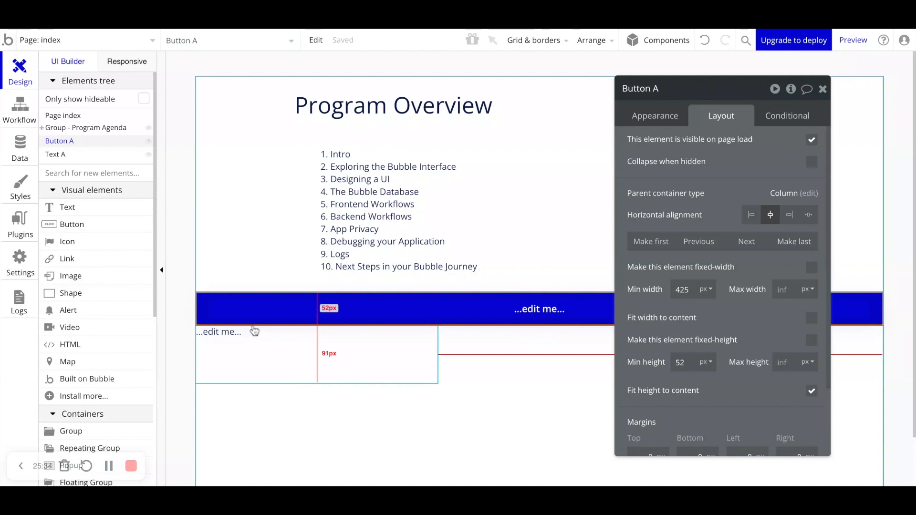
pyautogui.click(784, 296)
pyautogui.write('500')
pyautogui.moveTo(766, 309); pyautogui.dragTo(803, 312)
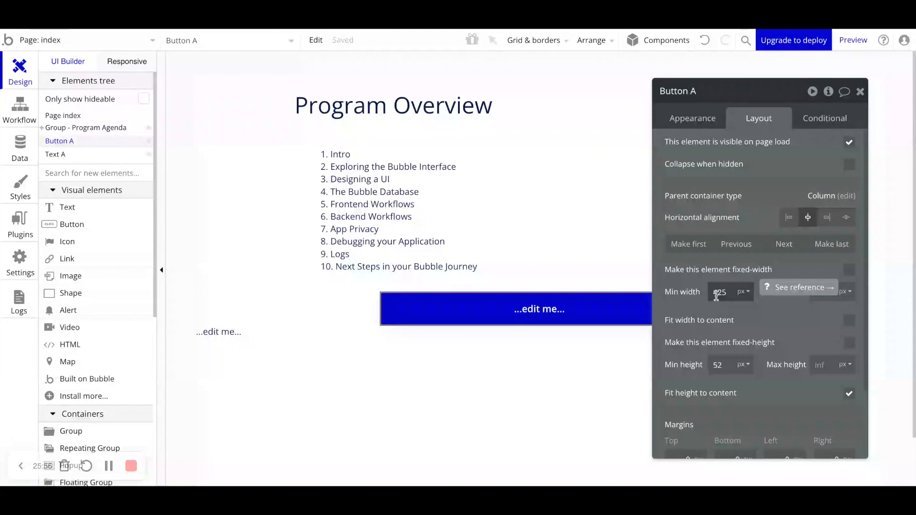
pyautogui.click(849, 325)
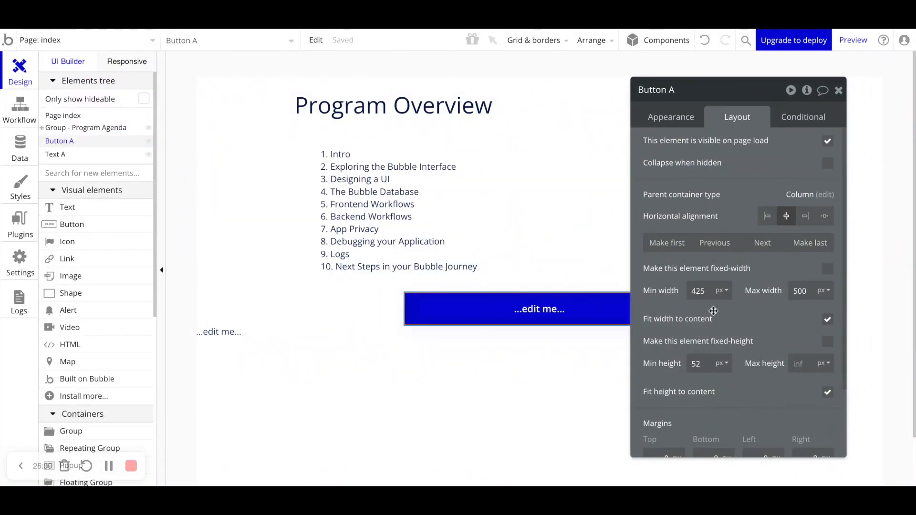
# Change the button's label to "This is my button".
pyautogui.click(671, 117)
pyautogui.tripleClick(679, 147)
pyautogui.write('This is my butto')
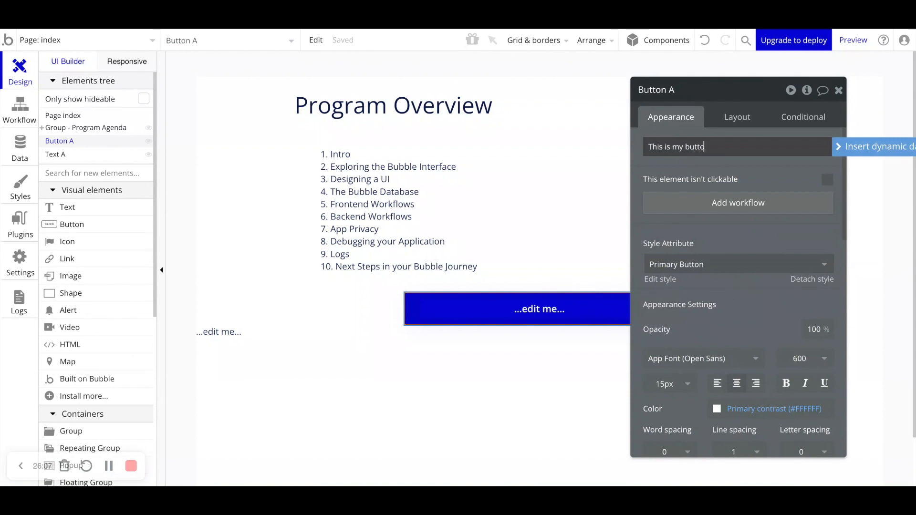
pyautogui.write('n')
# Set the button's min width to 0 px.
pyautogui.click(707, 118)
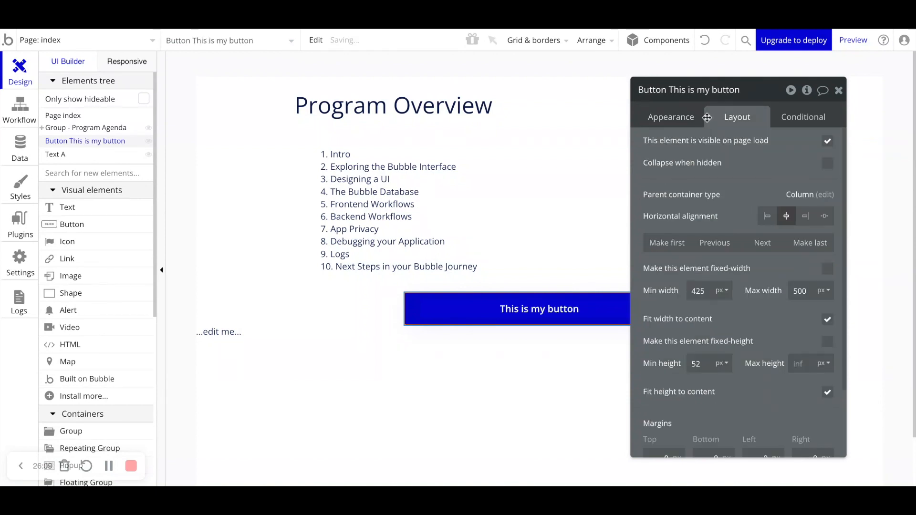
pyautogui.doubleClick(698, 291)
pyautogui.write('0')
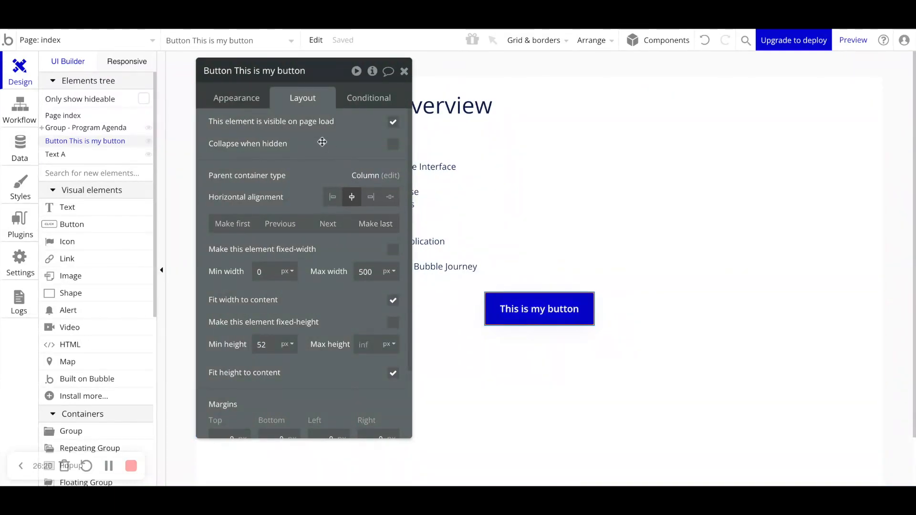
# Shorten the button's label to "Button".
pyautogui.click(257, 101)
pyautogui.tripleClick(264, 128)
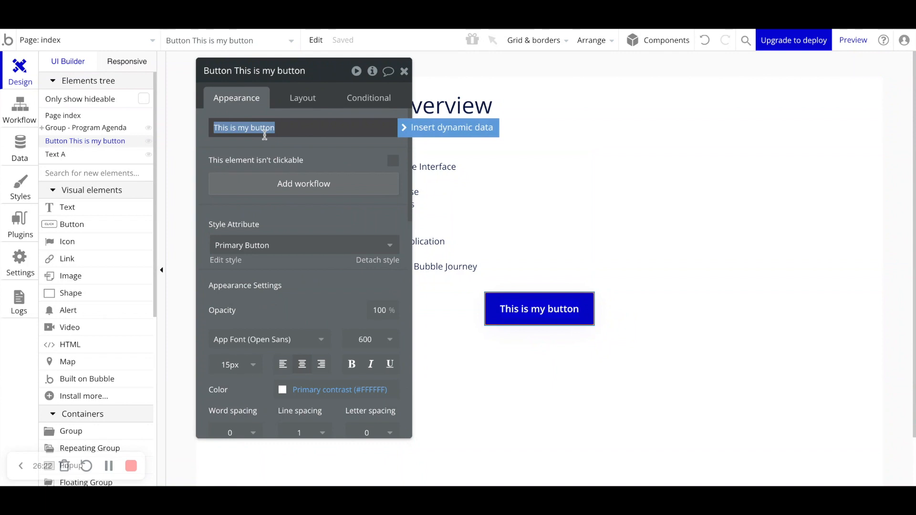
pyautogui.write('But')
pyautogui.click(309, 145)
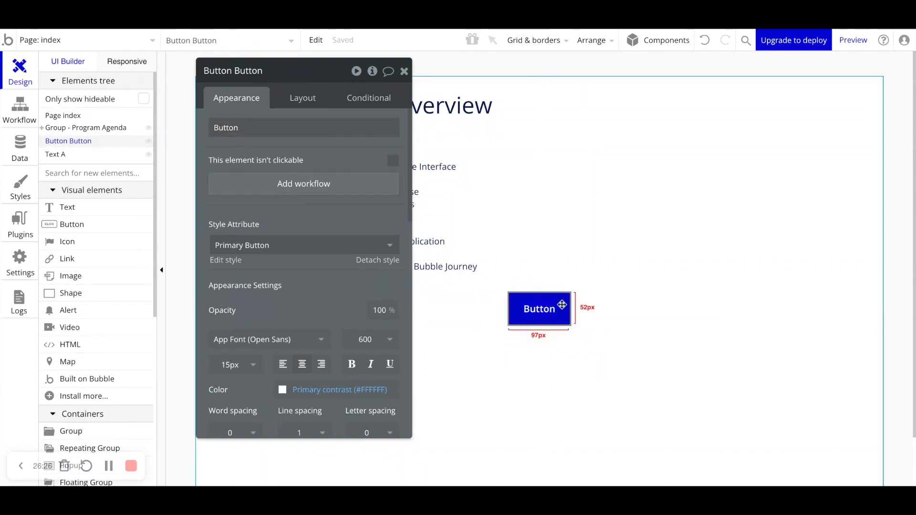
# Set the button's min height to 0 px in its layout settings.
pyautogui.click(301, 97)
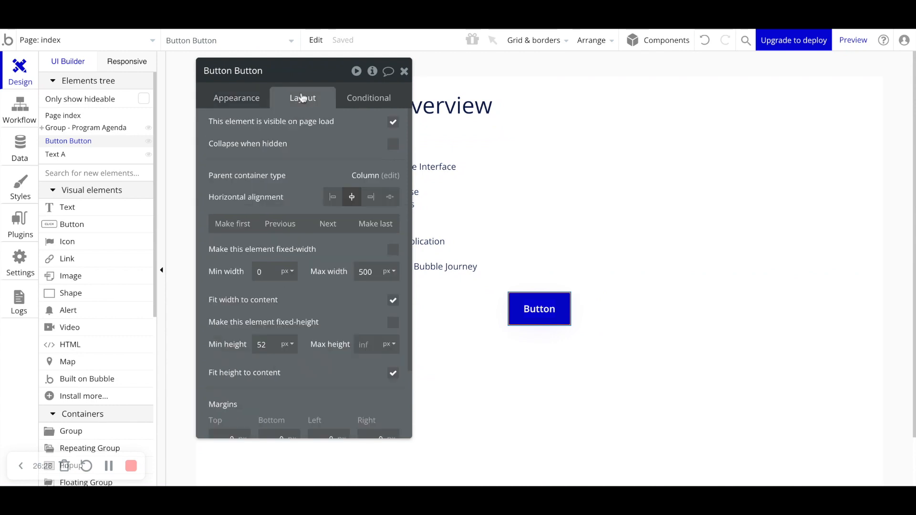
pyautogui.moveTo(367, 313); pyautogui.dragTo(367, 304)
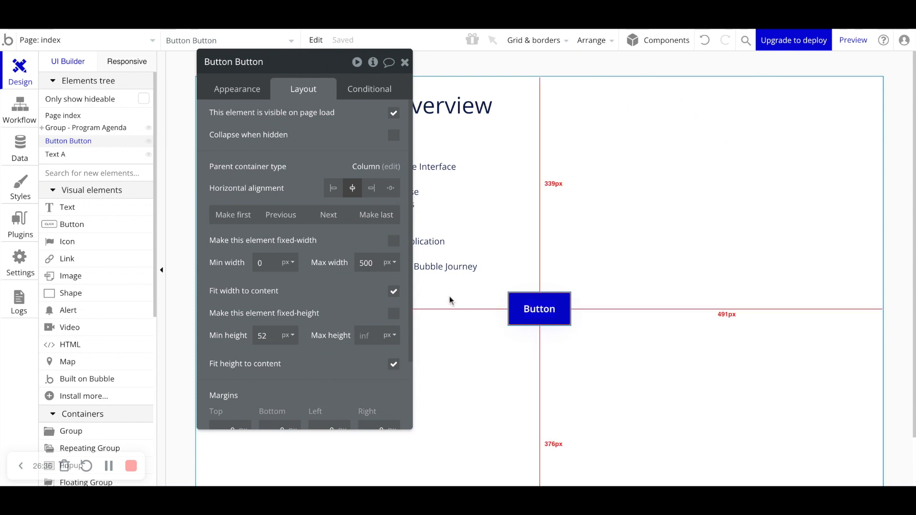
pyautogui.scroll(-1, 270, 316)
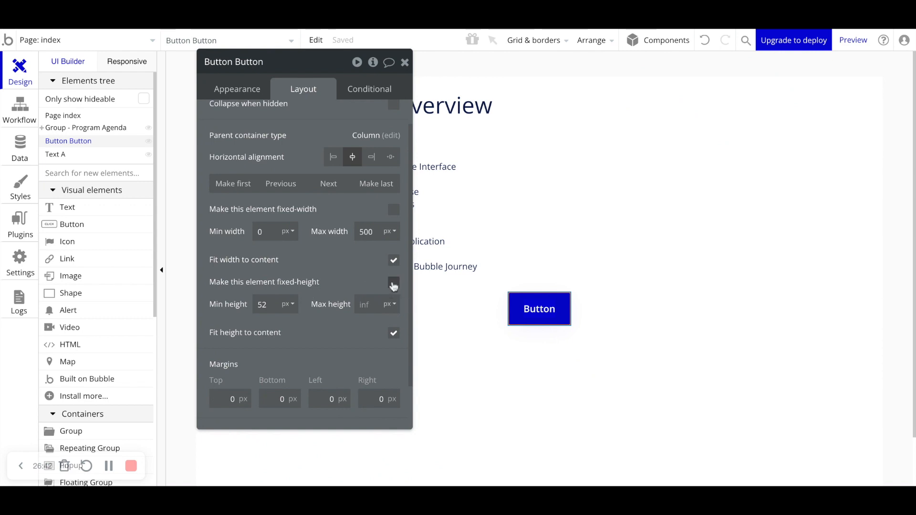
pyautogui.click(269, 308)
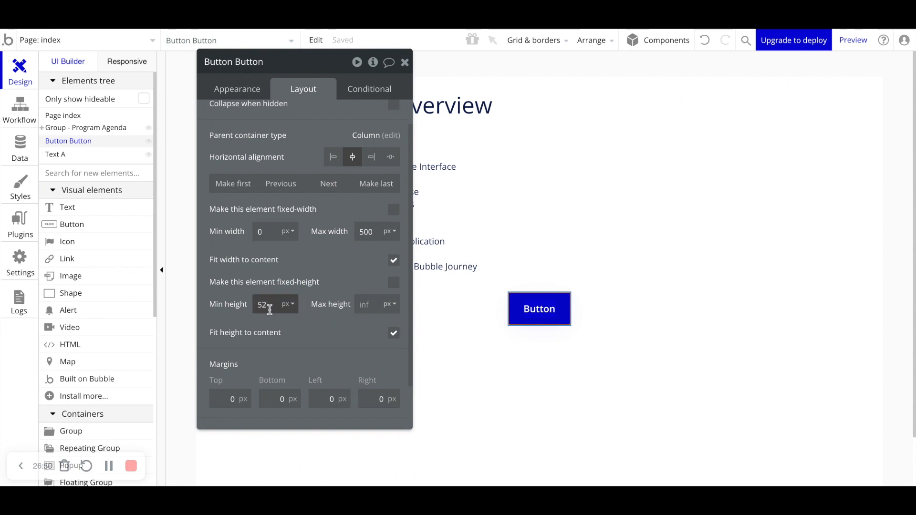
pyautogui.click(297, 327)
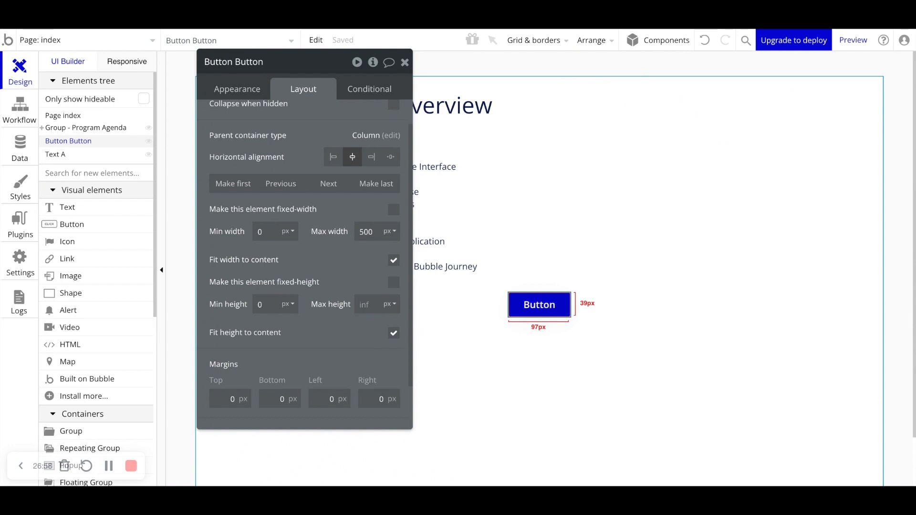
# Turn off fitting the button's height to its content, check the effect on the page, and turn it back on.
pyautogui.scroll(-1, 371, 309)
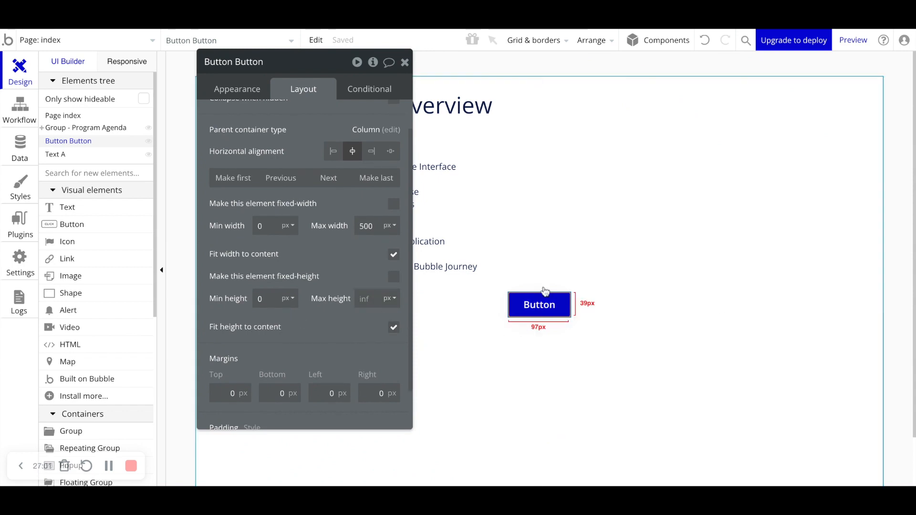
pyautogui.click(394, 328)
pyautogui.scroll(-2, 543, 344)
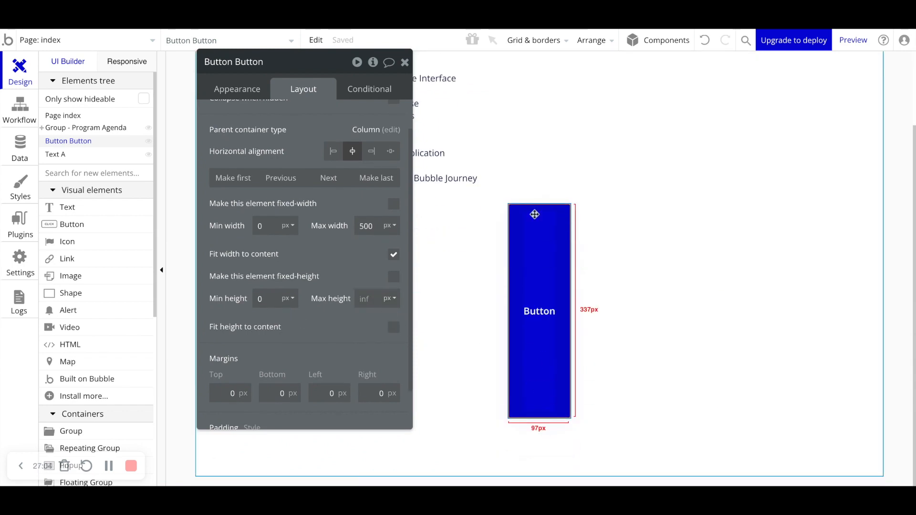
pyautogui.click(394, 327)
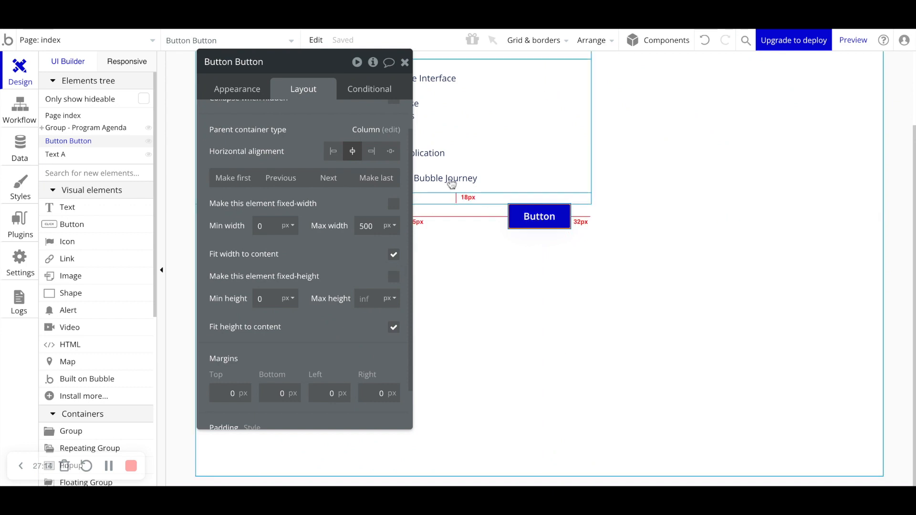
# Change the Program Agenda group's container layout to Column and turn off its fixed width.
pyautogui.moveTo(271, 132); pyautogui.dragTo(516, 108)
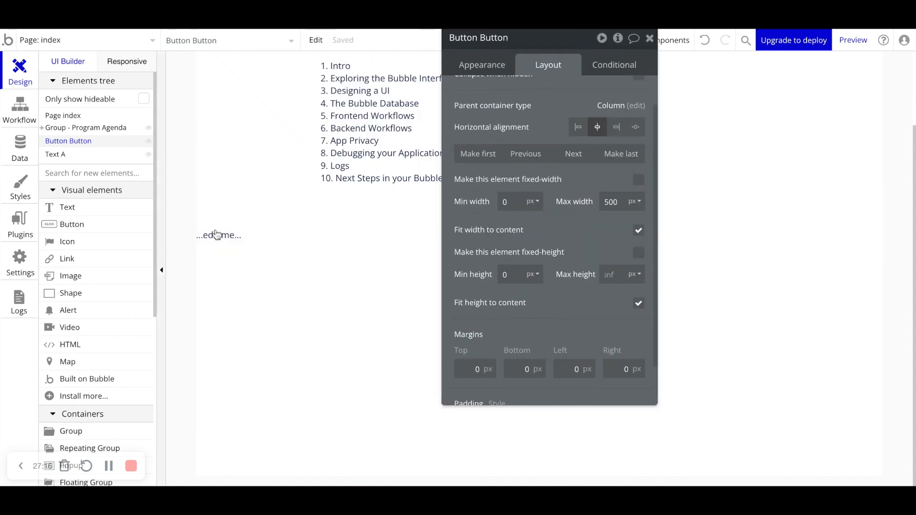
pyautogui.moveTo(568, 184); pyautogui.dragTo(321, 203)
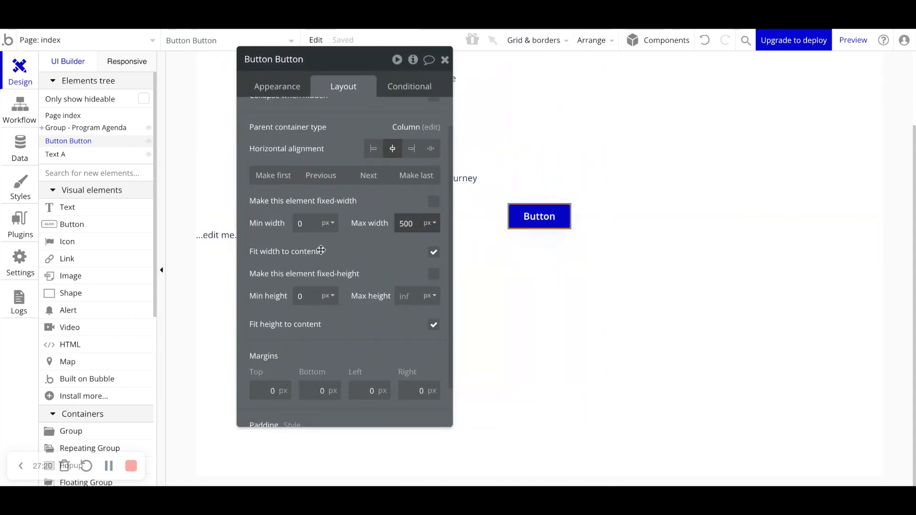
pyautogui.moveTo(328, 242); pyautogui.dragTo(503, 236)
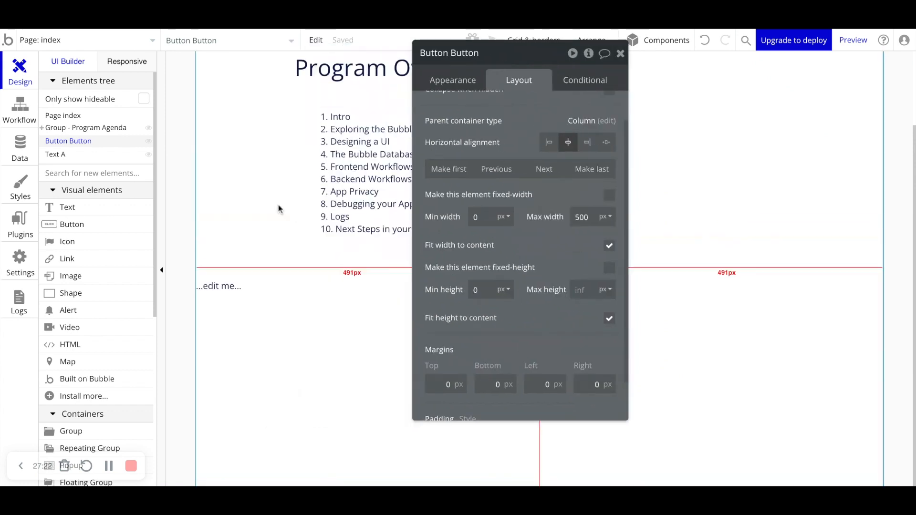
pyautogui.click(248, 206)
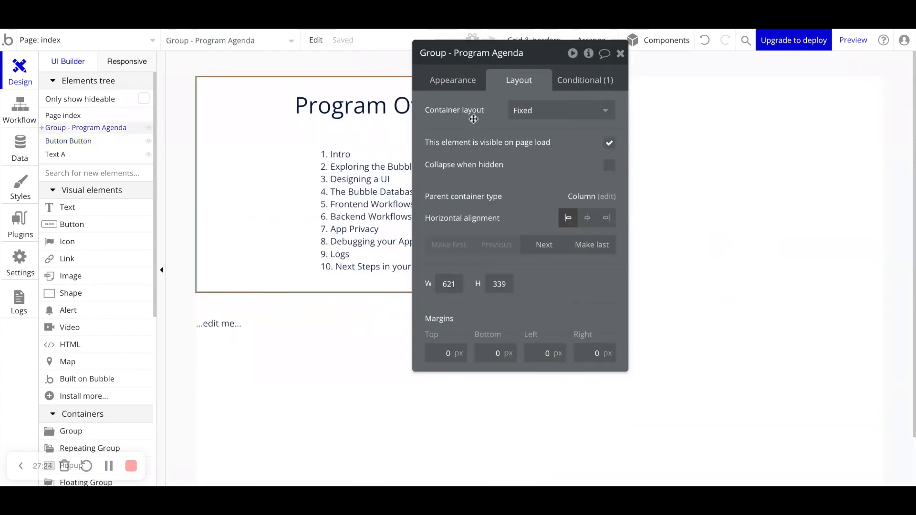
pyautogui.click(649, 138)
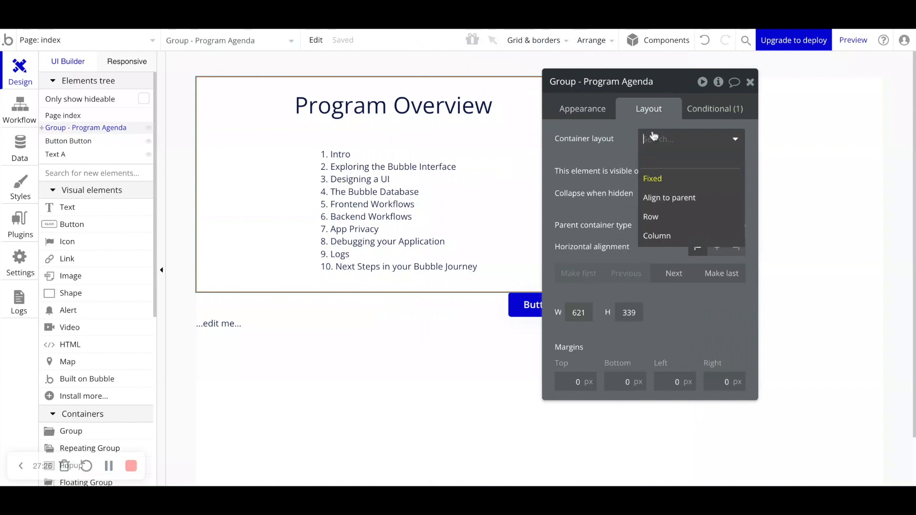
pyautogui.click(659, 235)
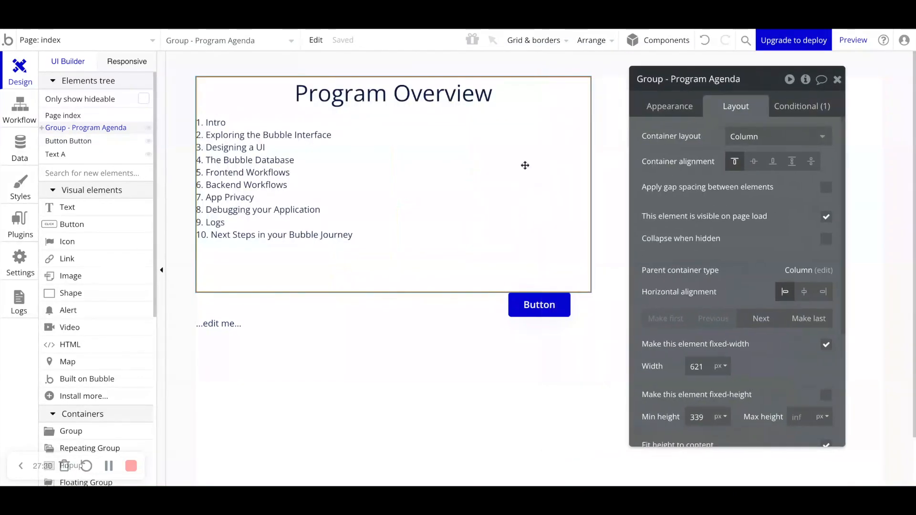
pyautogui.click(827, 345)
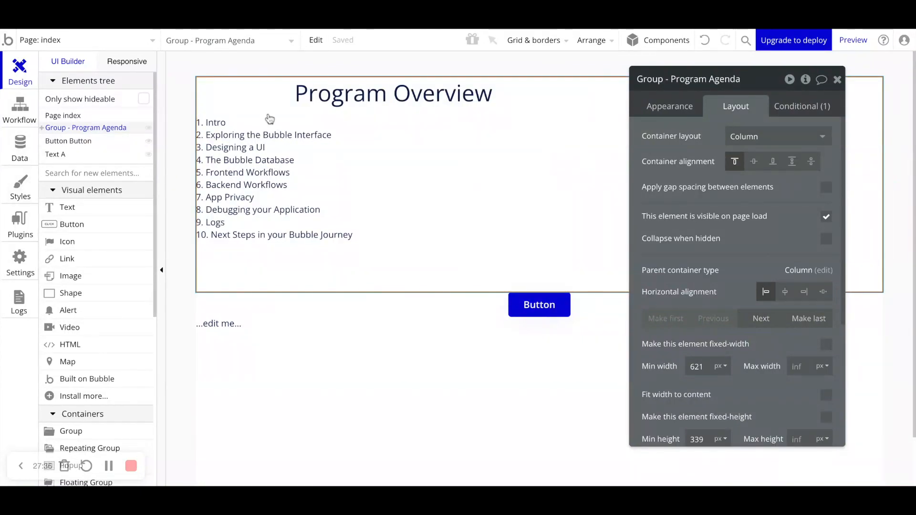
# Center the Program Overview heading and the numbered agenda list horizontally within their group.
pyautogui.click(346, 96)
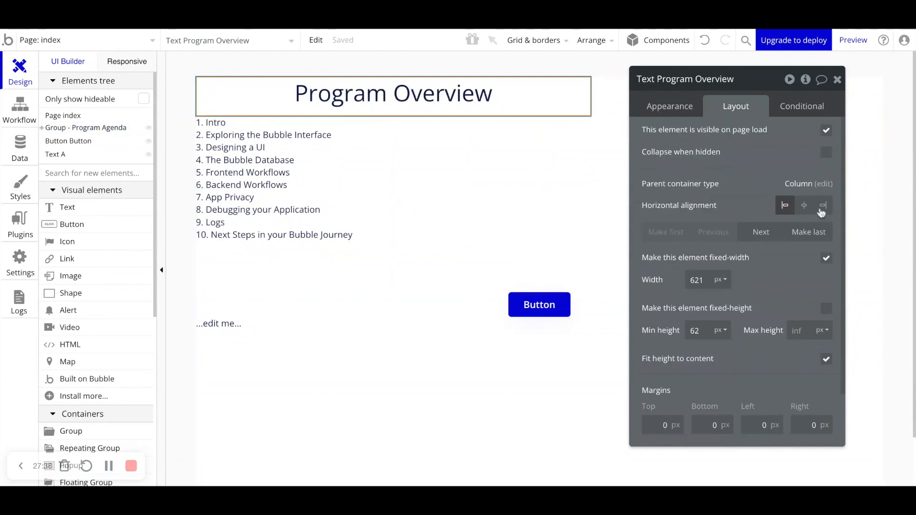
pyautogui.click(806, 209)
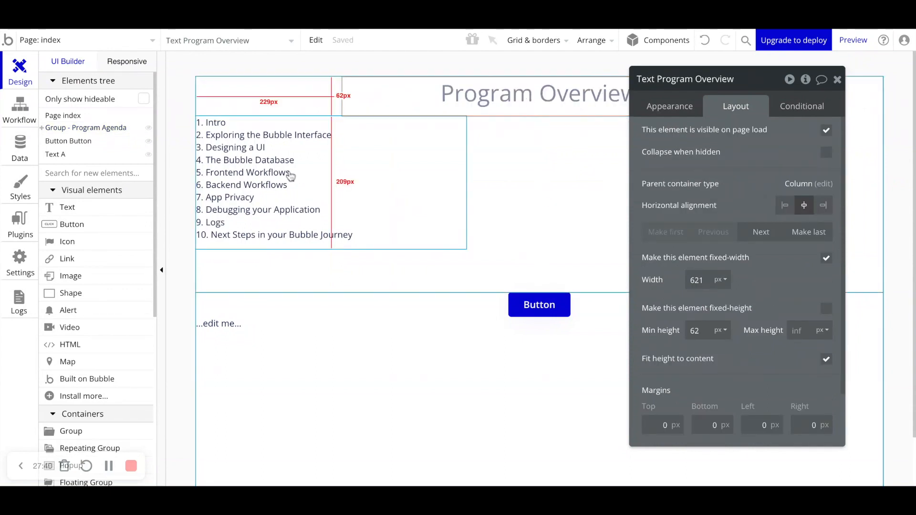
pyautogui.click(290, 176)
pyautogui.click(804, 205)
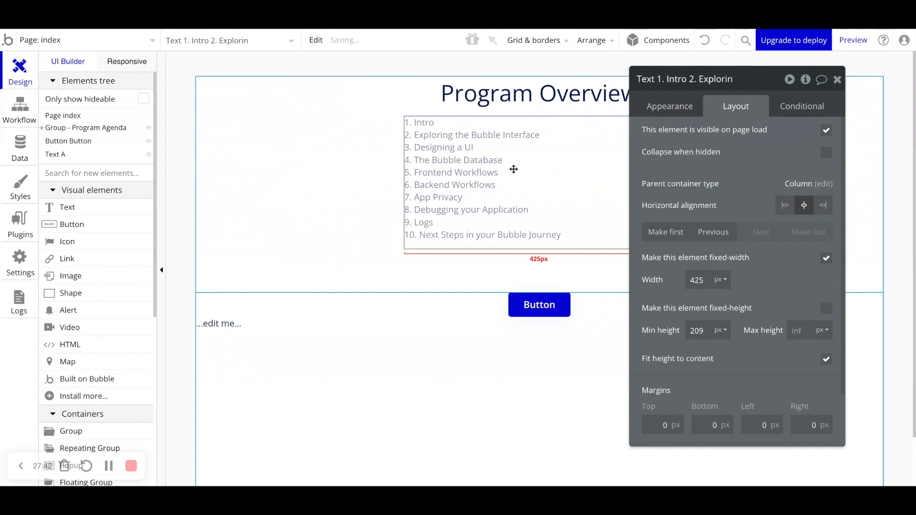
pyautogui.click(837, 79)
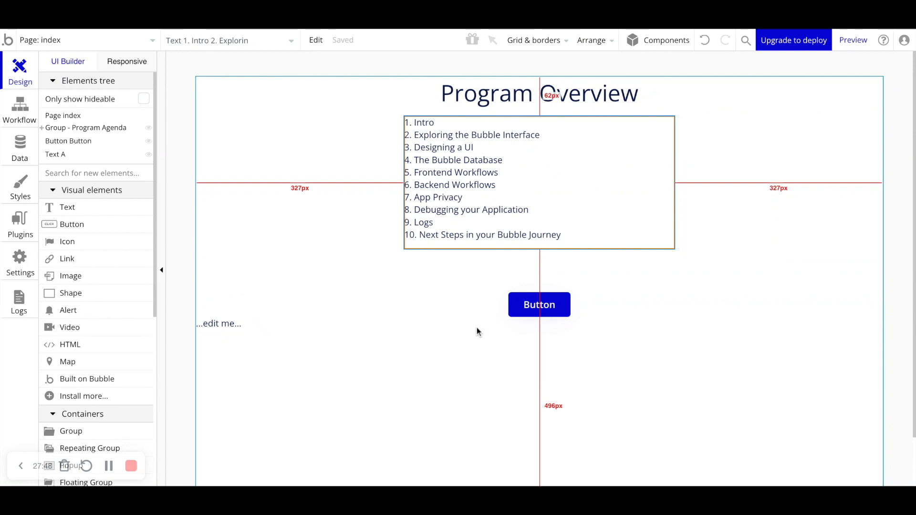
# Change the Program Agenda group's container layout to Row.
pyautogui.doubleClick(477, 327)
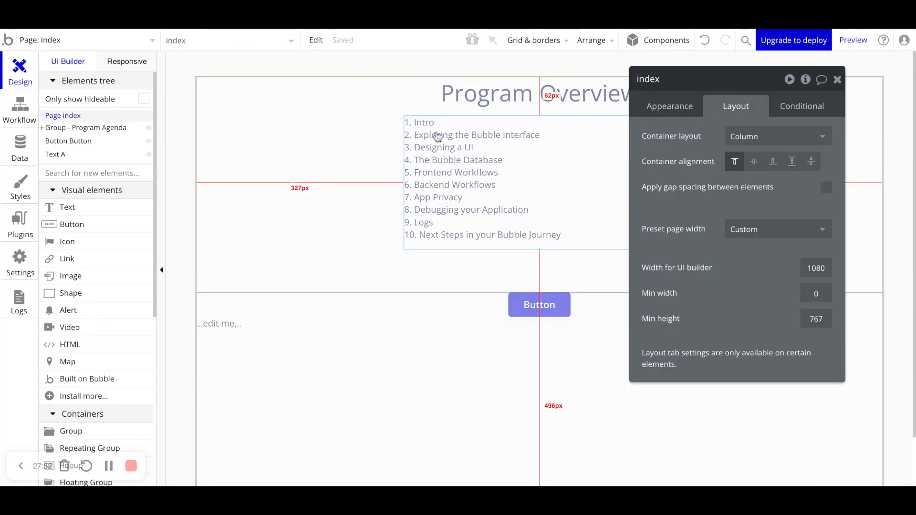
pyautogui.click(352, 140)
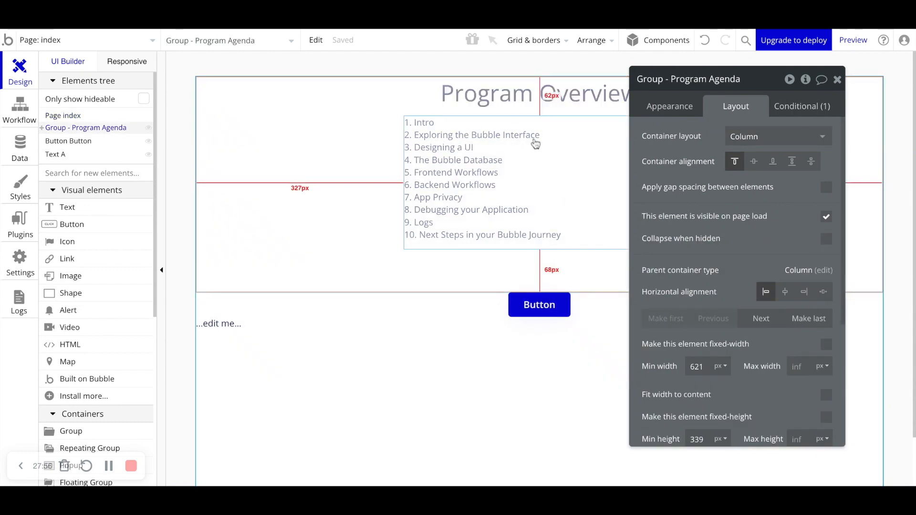
pyautogui.click(804, 137)
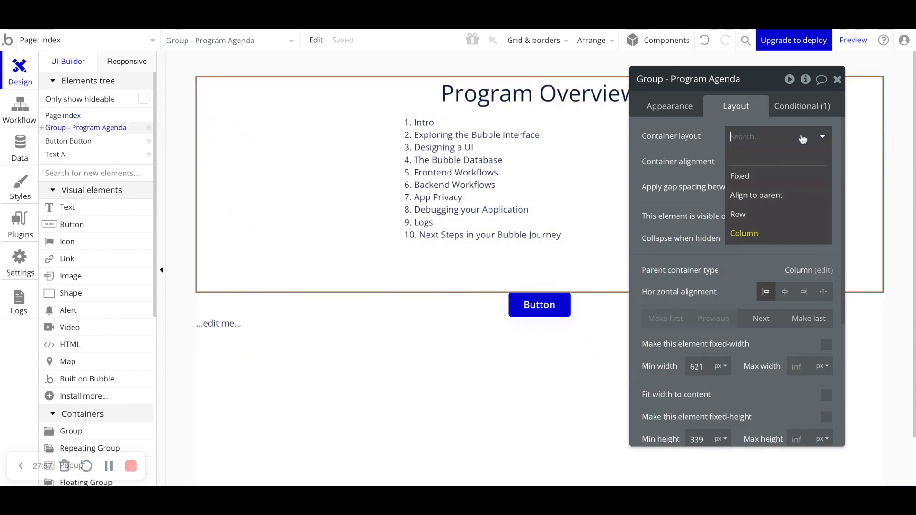
pyautogui.click(756, 214)
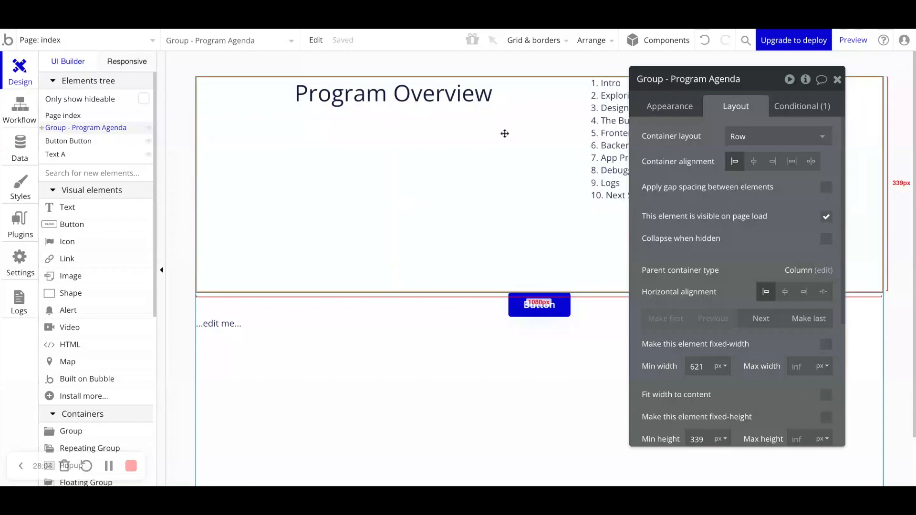
# Move the Program Overview heading after the agenda list in the row, and return it to the first place.
pyautogui.click(482, 102)
pyautogui.moveTo(723, 88); pyautogui.dragTo(400, 146)
pyautogui.click(635, 118)
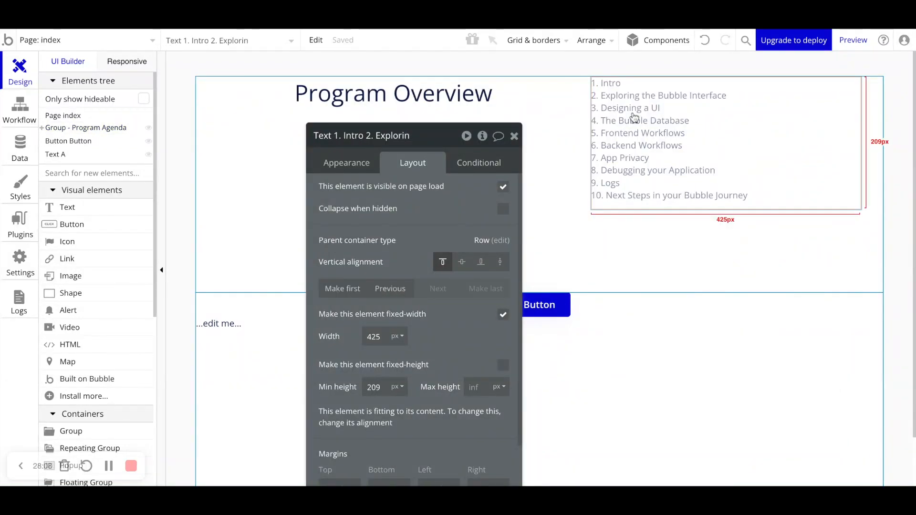
pyautogui.click(530, 110)
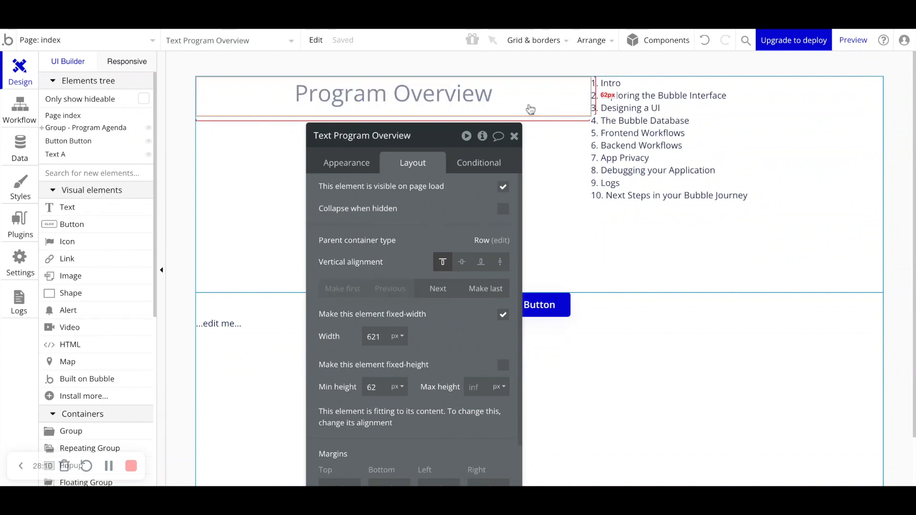
pyautogui.moveTo(417, 102); pyautogui.dragTo(378, 96)
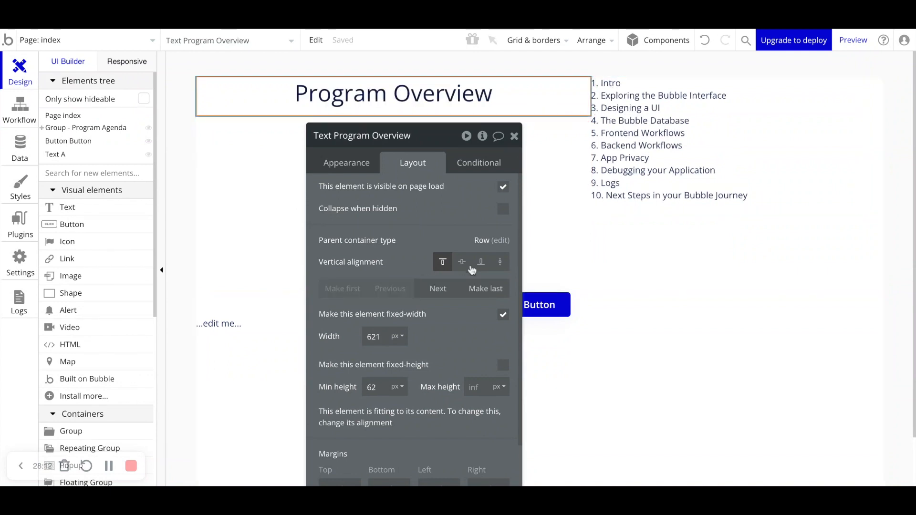
pyautogui.click(447, 289)
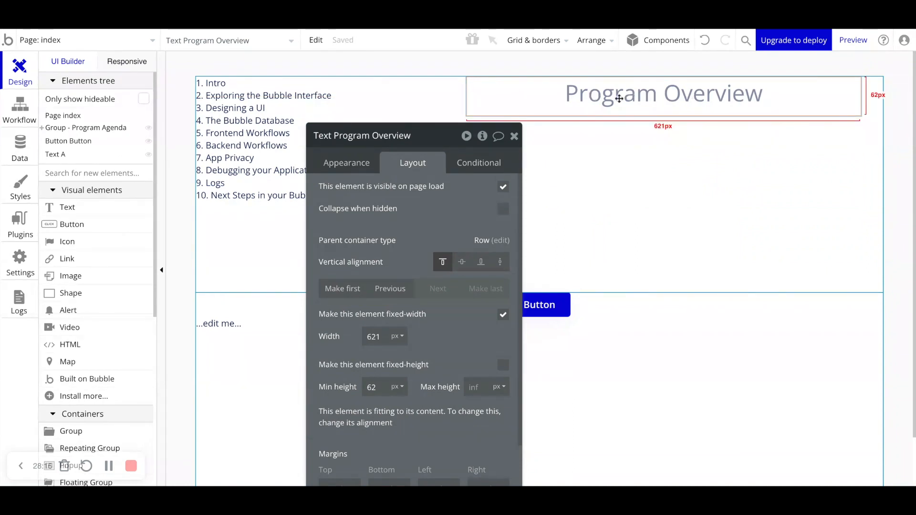
pyautogui.click(390, 288)
pyautogui.click(514, 136)
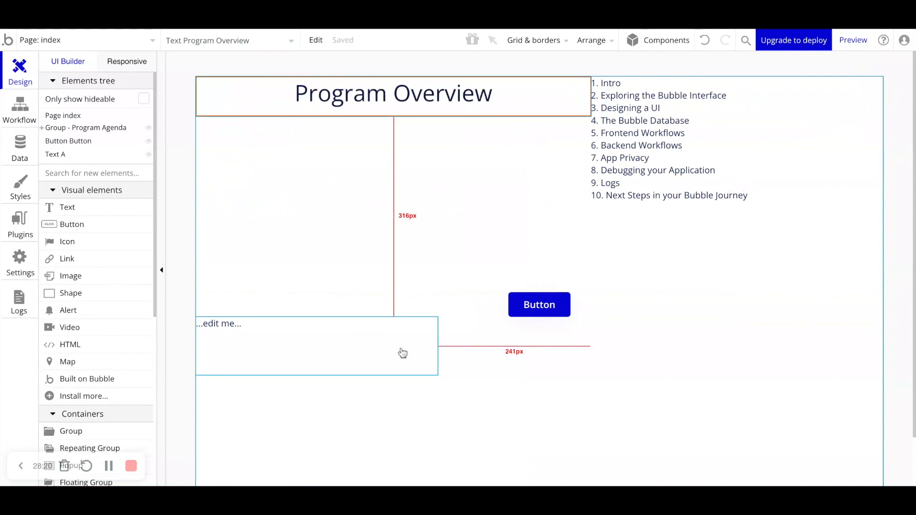
# Compare the index page's container layout settings with those of the Program Agenda group.
pyautogui.click(466, 384)
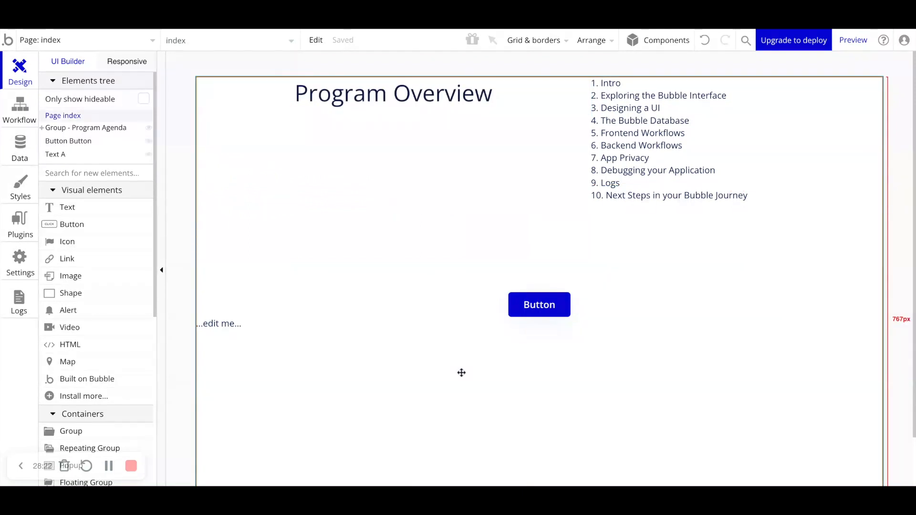
pyautogui.doubleClick(461, 372)
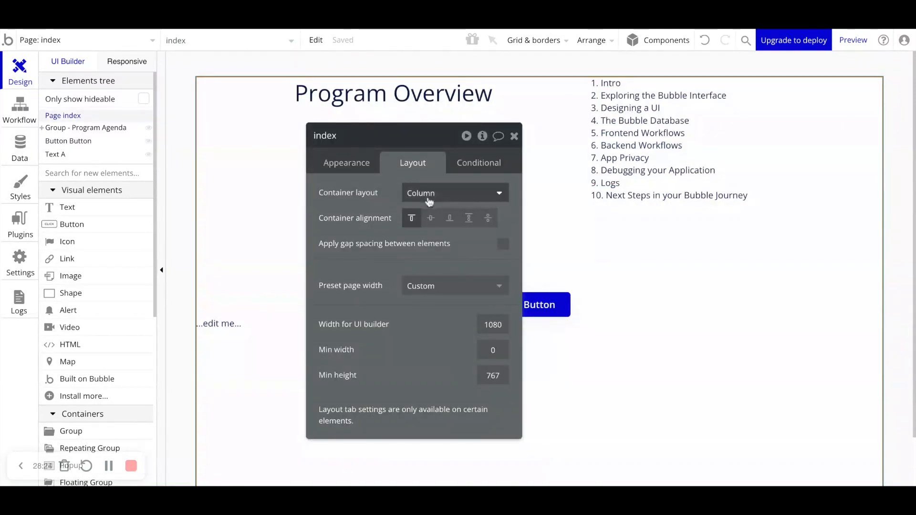
pyautogui.click(577, 221)
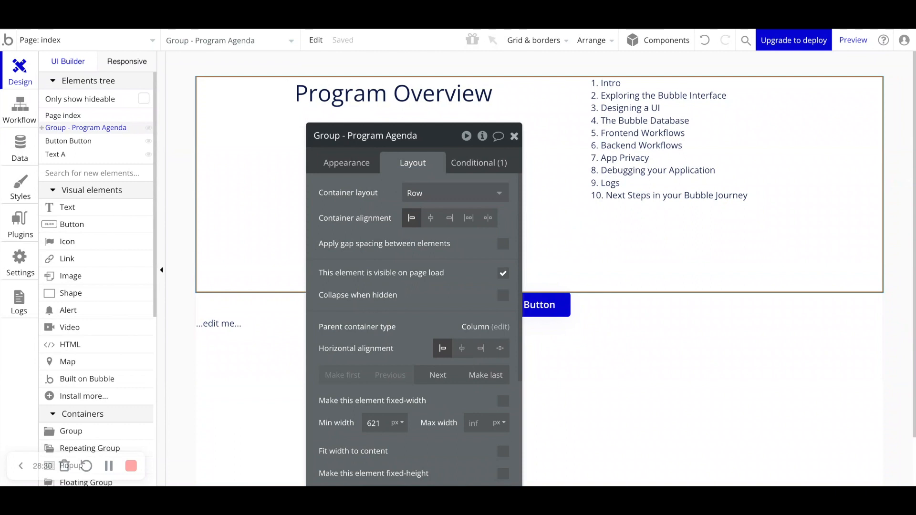
pyautogui.click(514, 136)
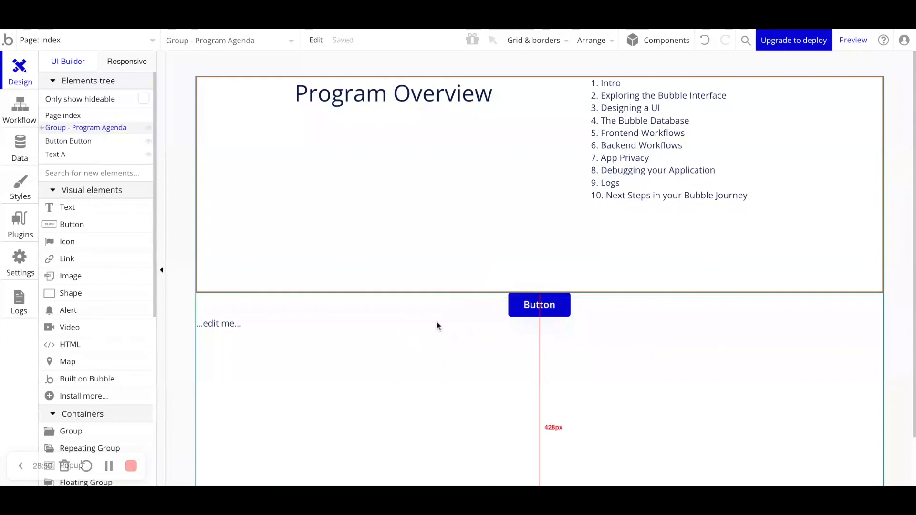
pyautogui.doubleClick(439, 270)
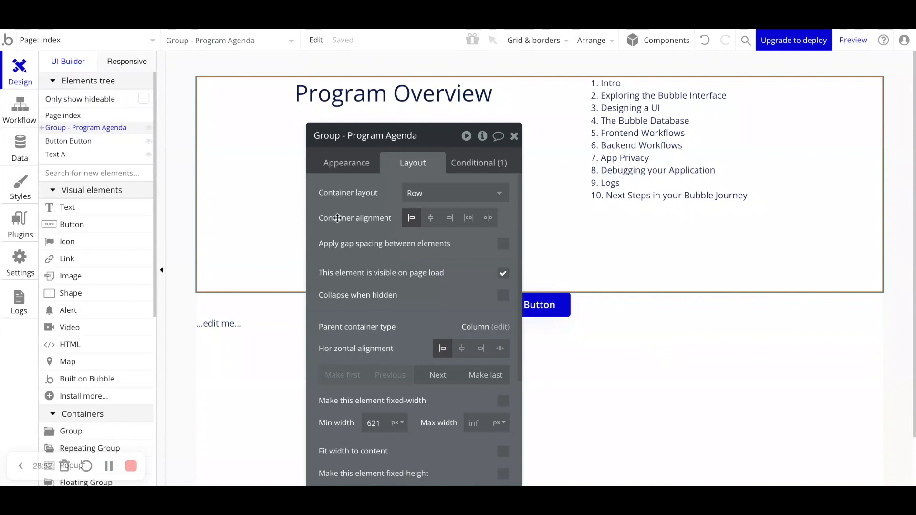
pyautogui.moveTo(337, 217); pyautogui.dragTo(359, 205)
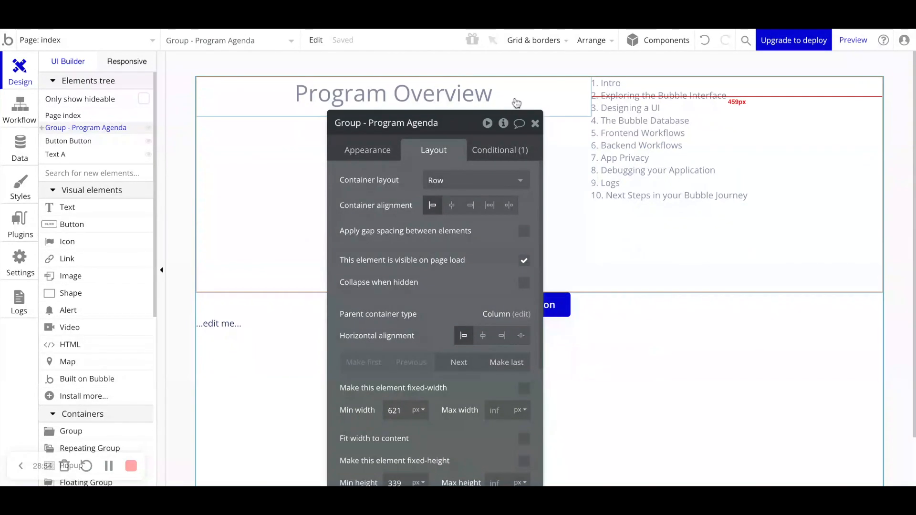
pyautogui.click(535, 124)
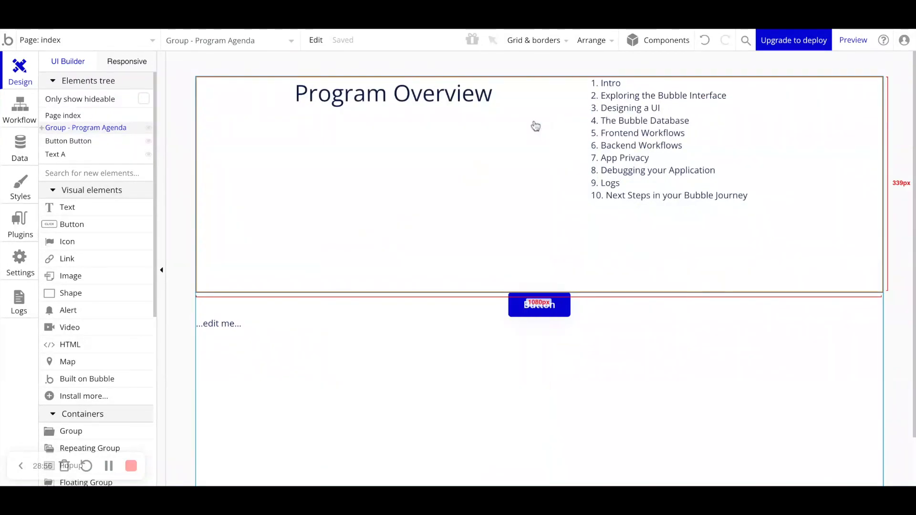